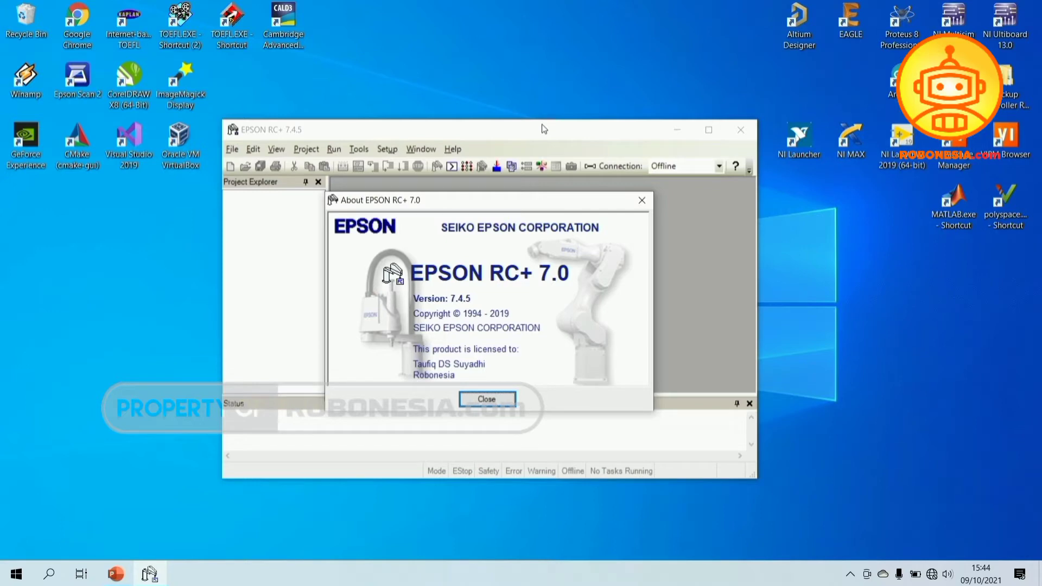
Dismiss the About window, maximize the program window and set the controller connection to C4 virtual.
left_click(508, 401)
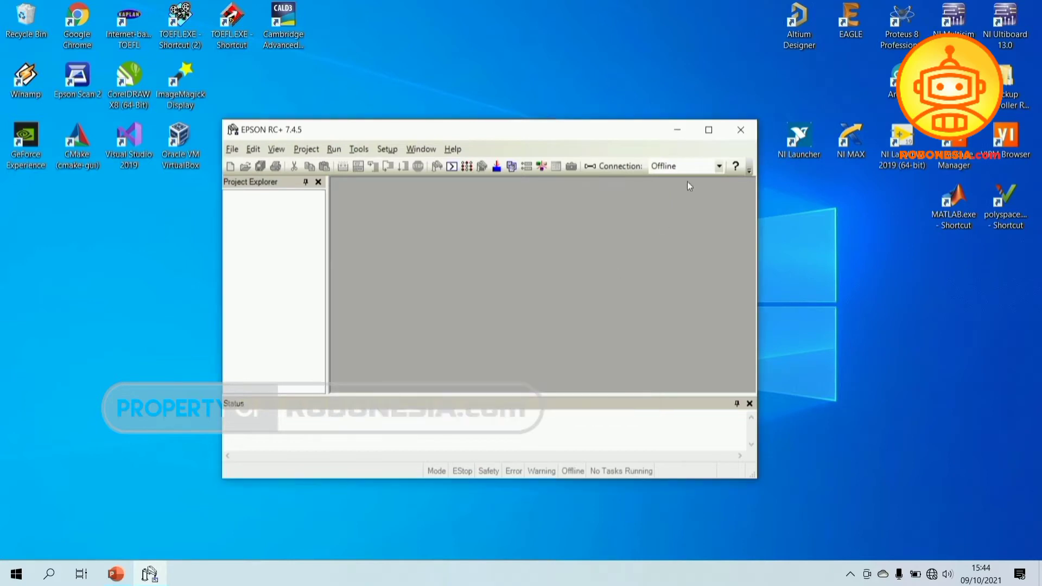
left_click(709, 130)
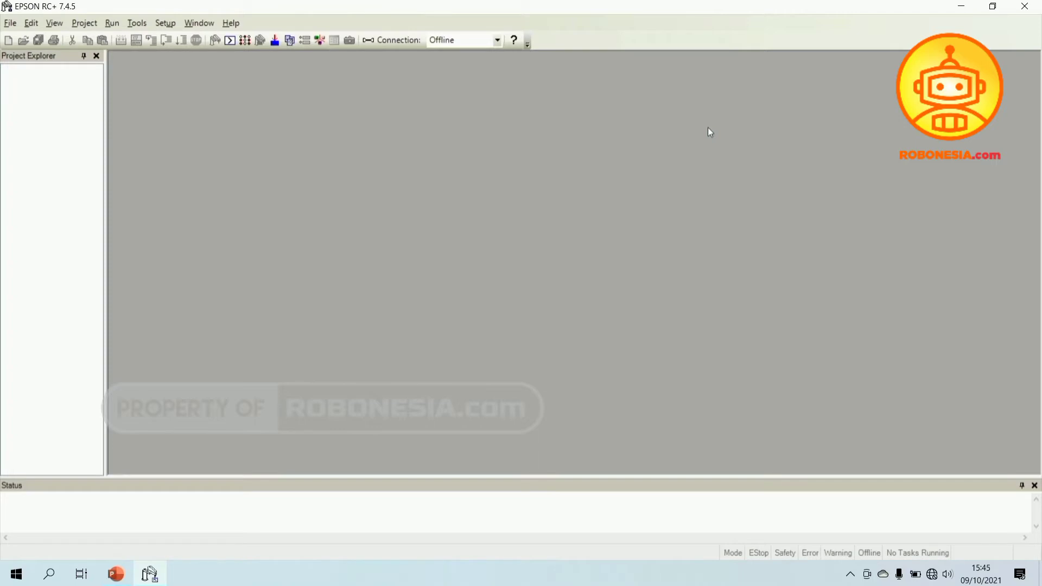
left_click(499, 44)
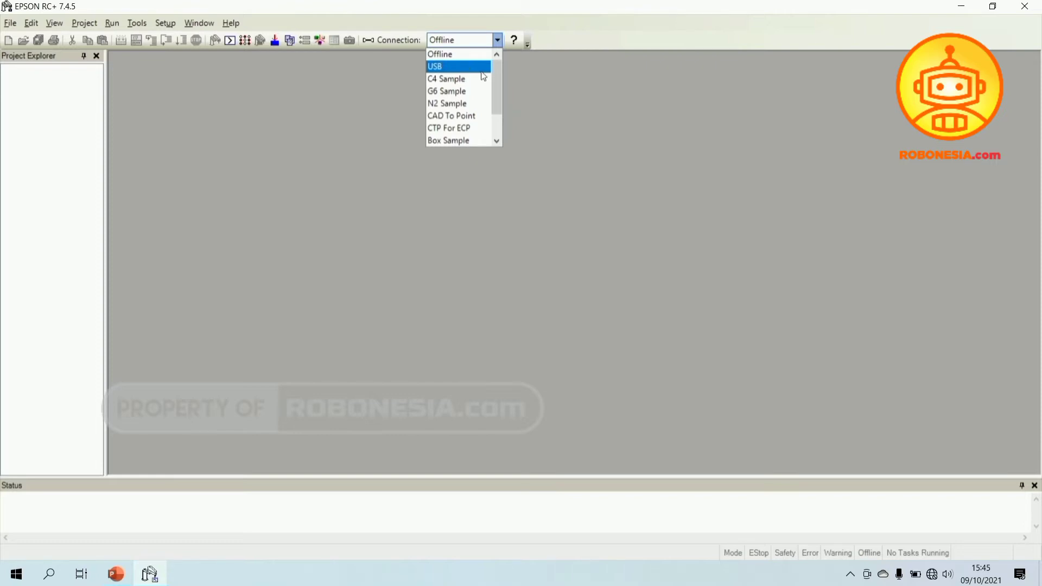
left_click_drag(497, 73, 493, 99)
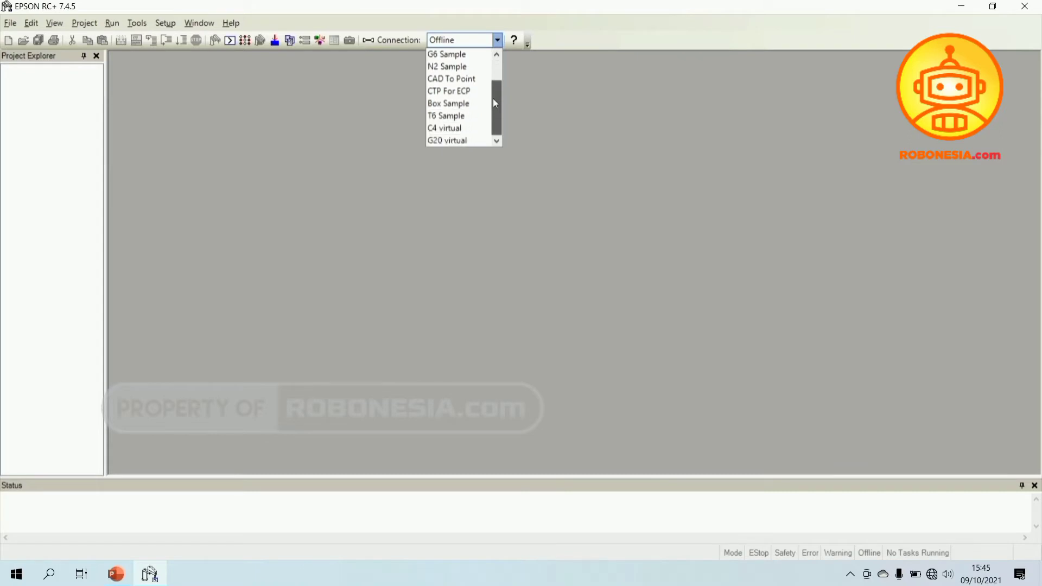
left_click(461, 128)
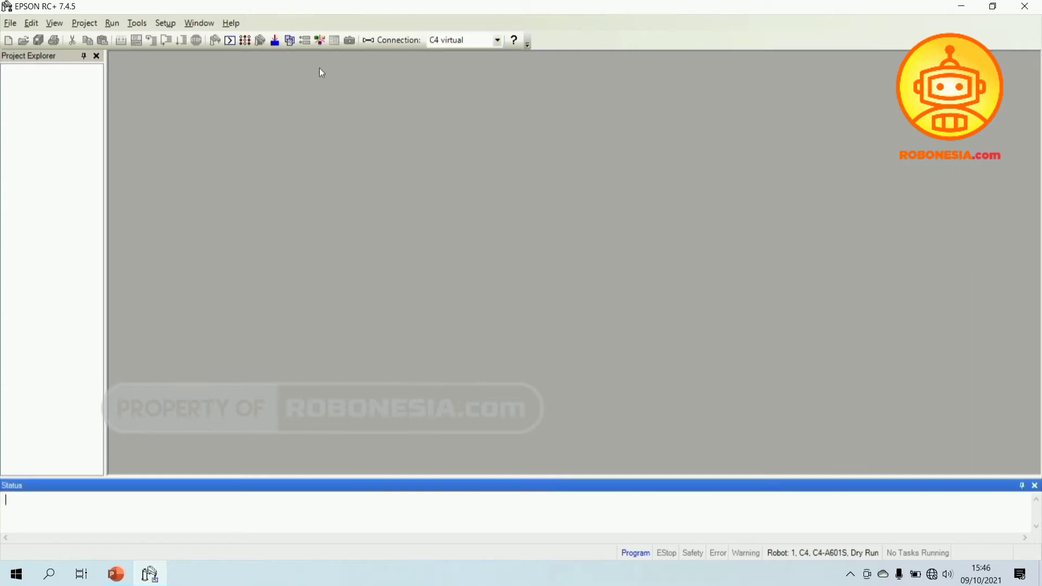
Open the Robot Simulator, maximize its window and turn the 3D view to show the C4 arm from the side.
left_click(320, 41)
left_click(138, 23)
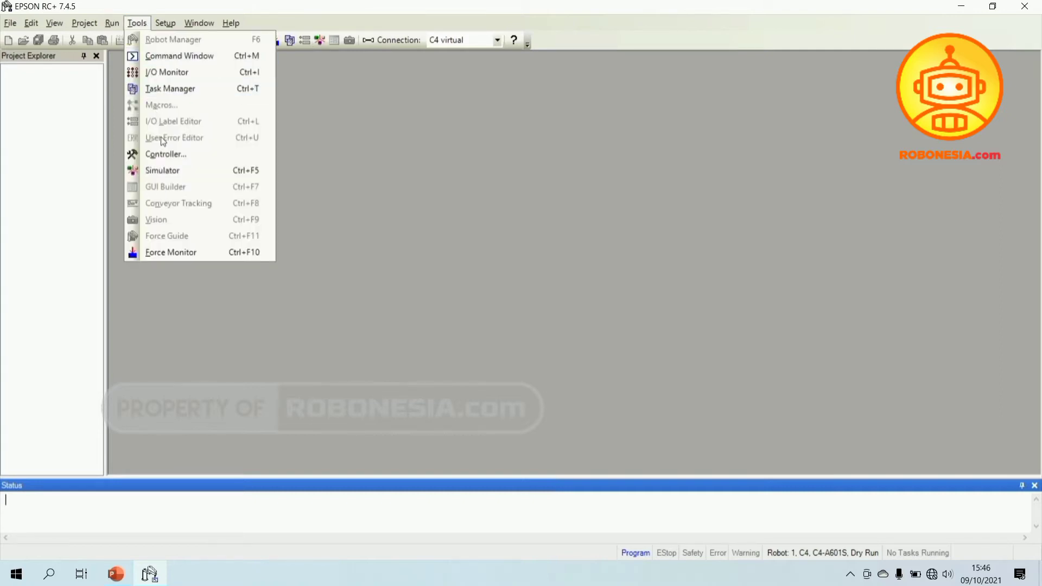
left_click(205, 175)
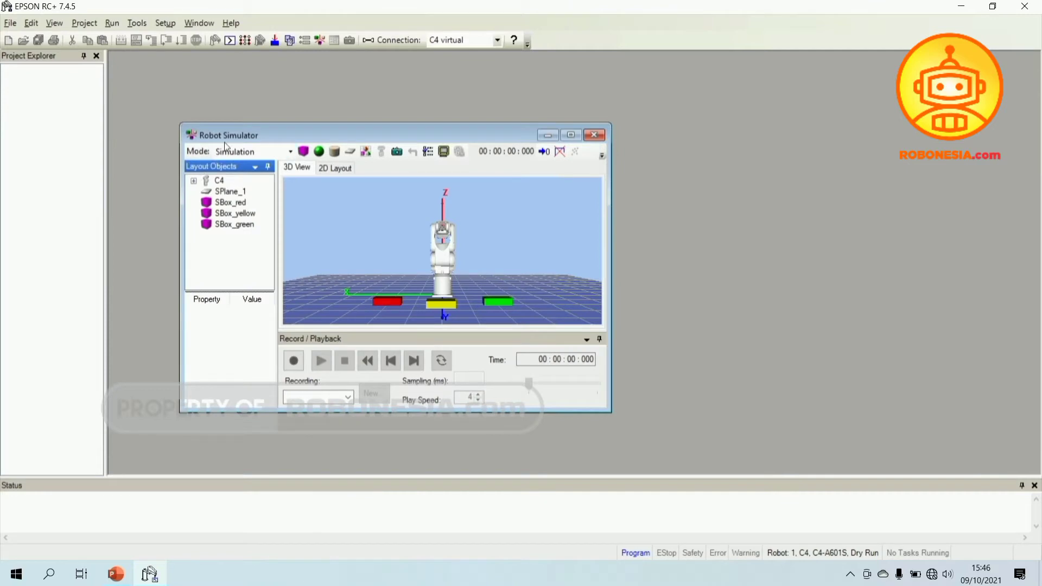
left_click_drag(232, 132, 217, 99)
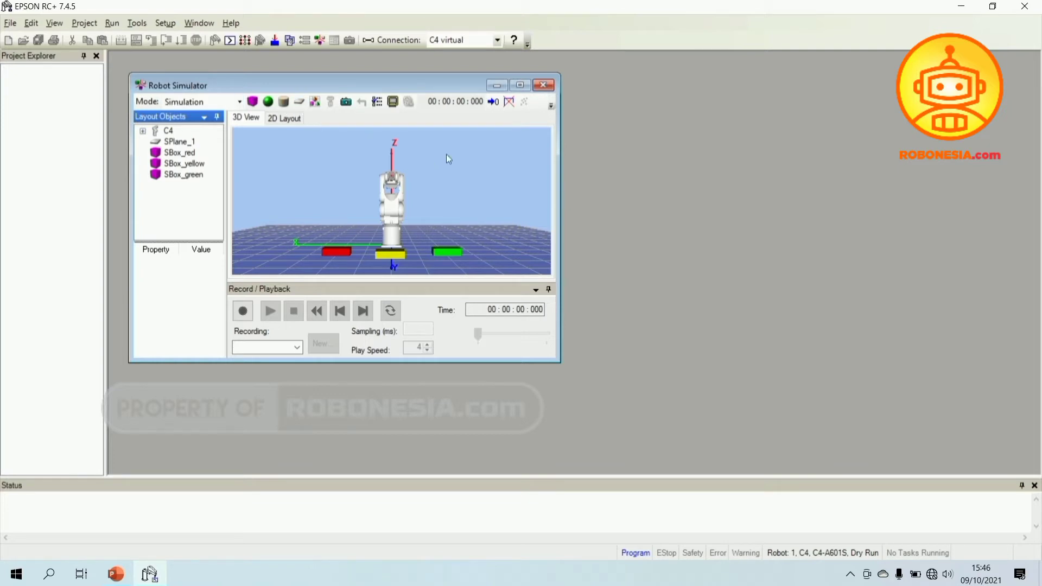
left_click(520, 85)
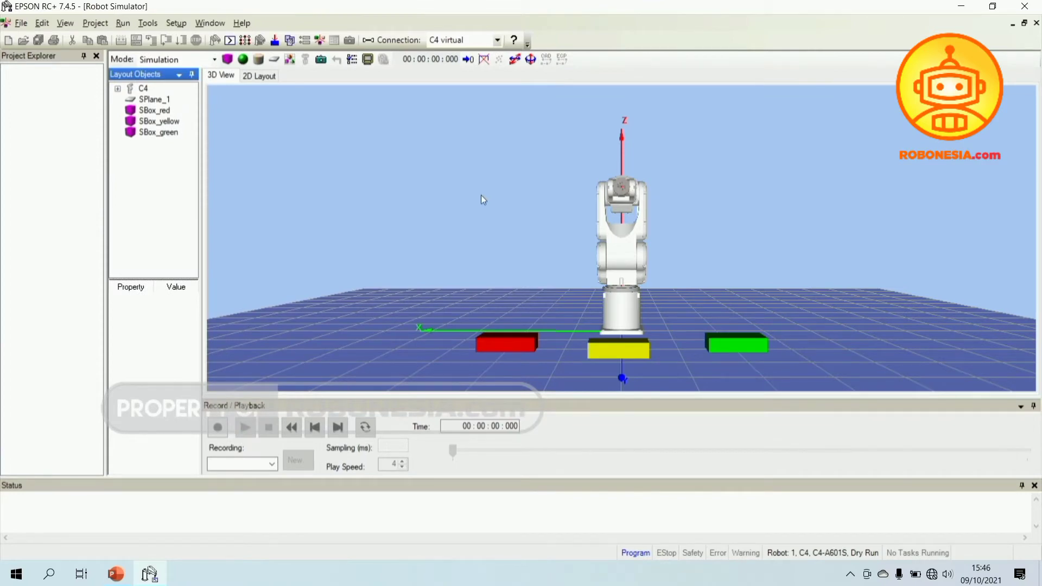
left_click_drag(712, 229, 566, 287)
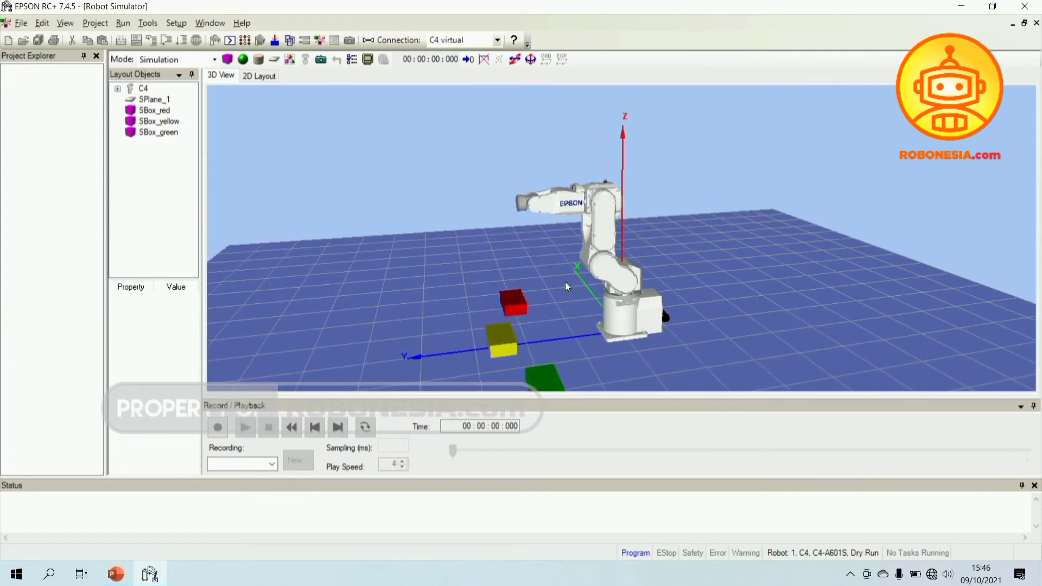
left_click_drag(729, 325, 708, 304)
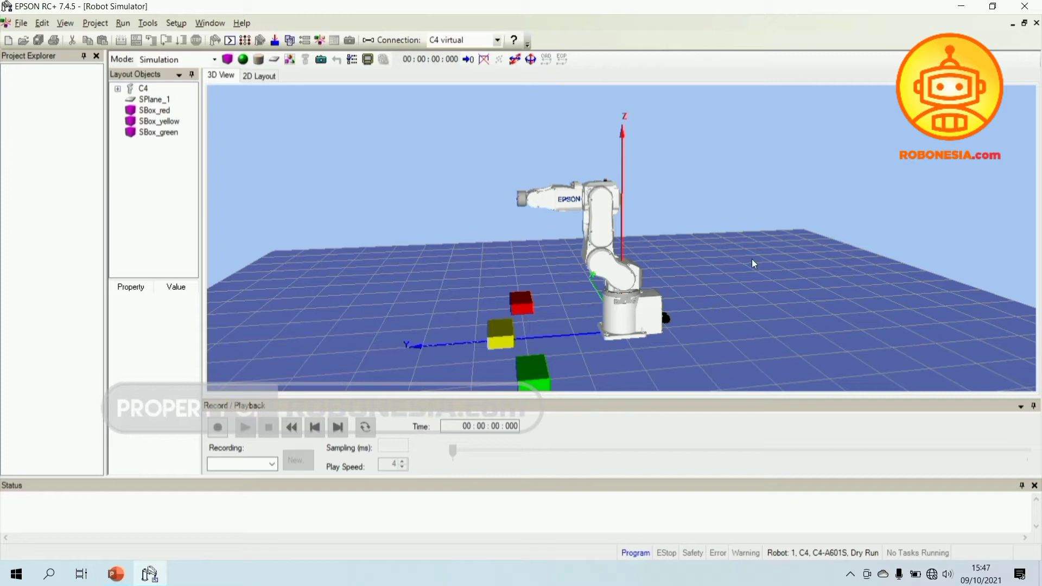
left_click_drag(753, 261, 723, 273)
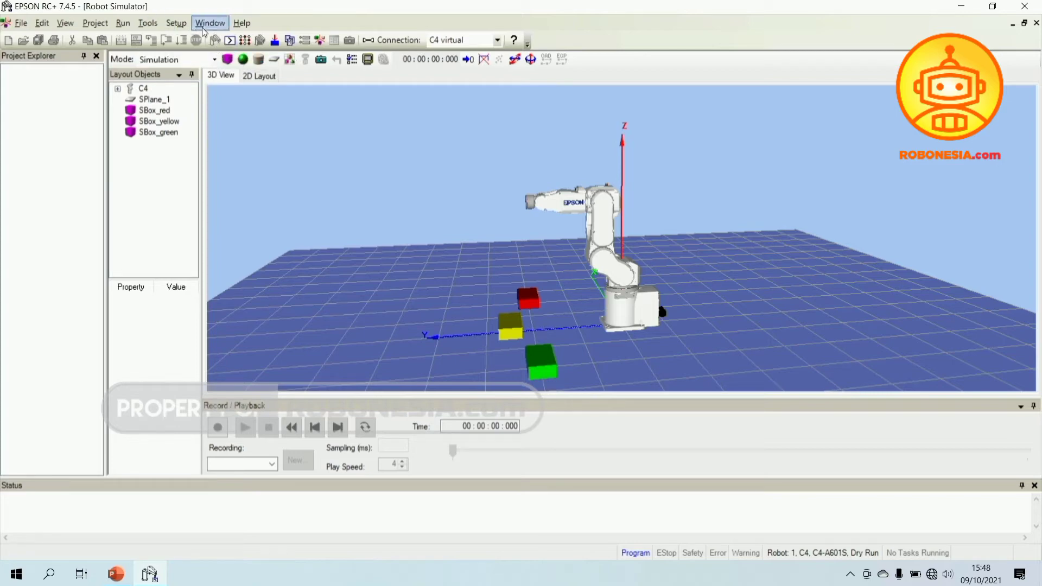
Restore the Robot Simulator to a smaller window and move it to the far side of the workspace, away from the Project Explorer.
left_click(153, 26)
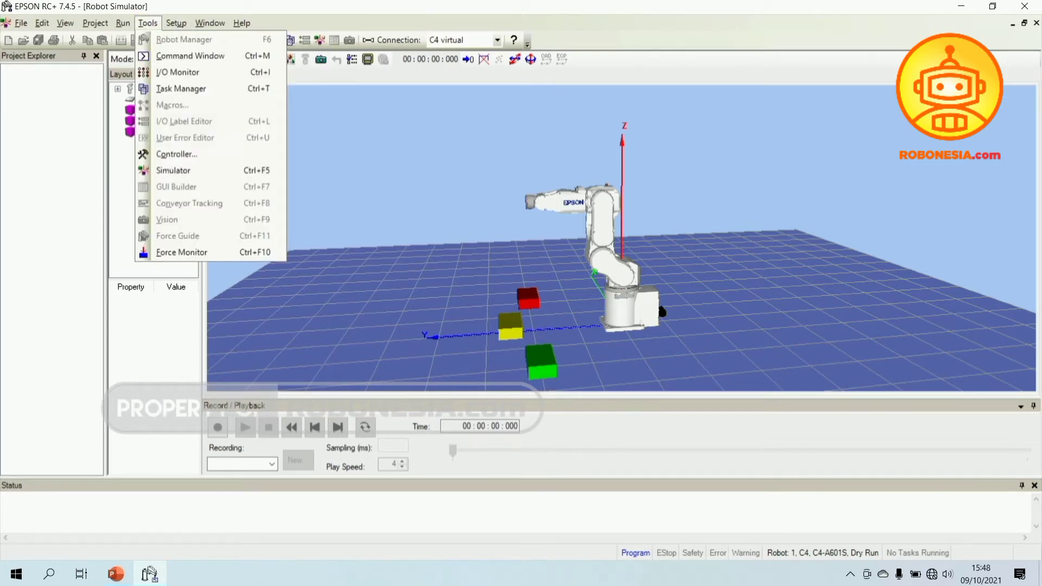
left_click(1015, 46)
left_click(1024, 24)
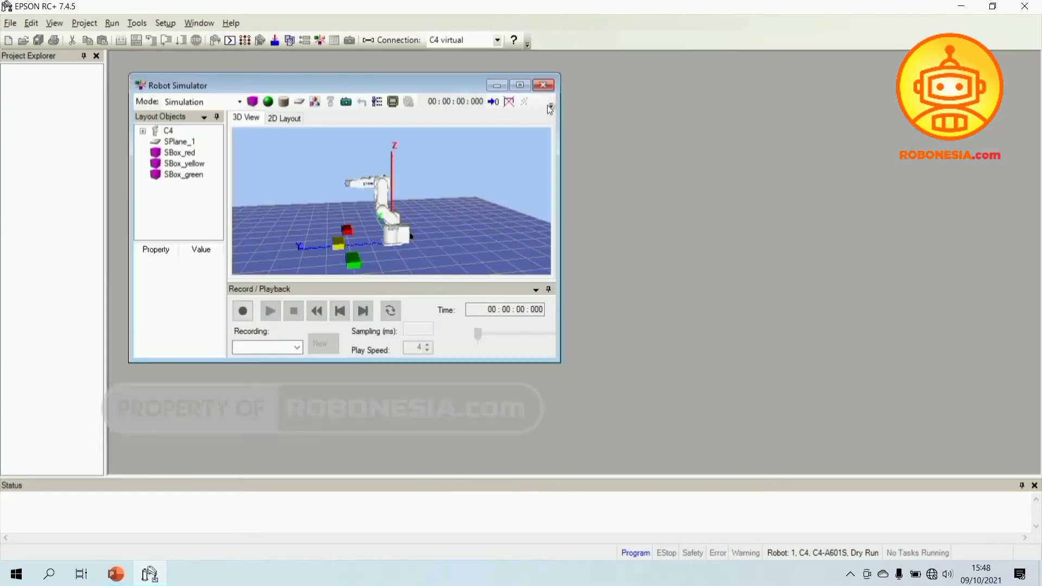
left_click_drag(408, 91, 878, 70)
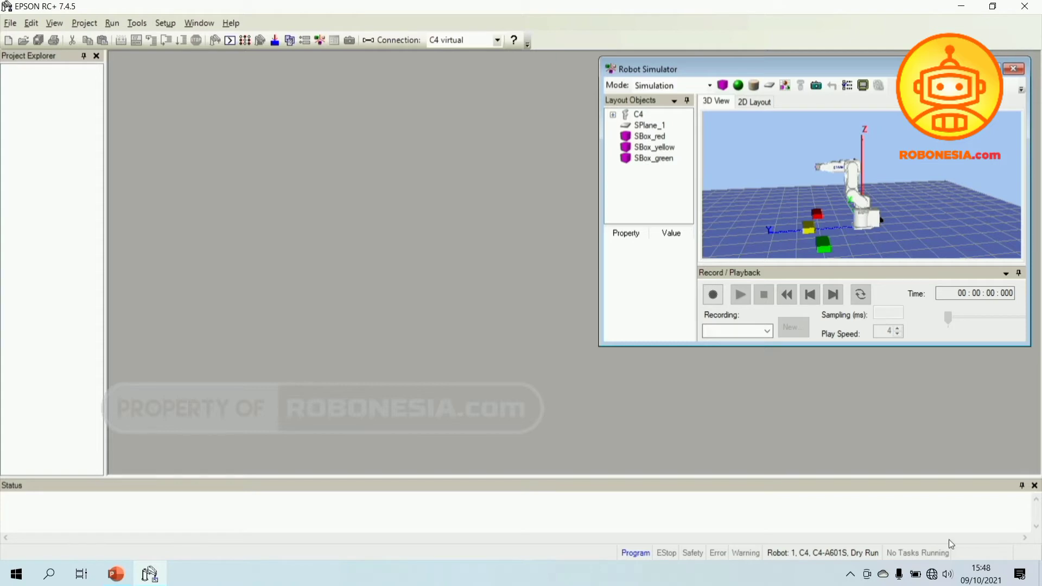
Create a new project named proyek_C4virtual in the Robonesia_workspace folder without a template, overwriting the existing project.
left_click(92, 28)
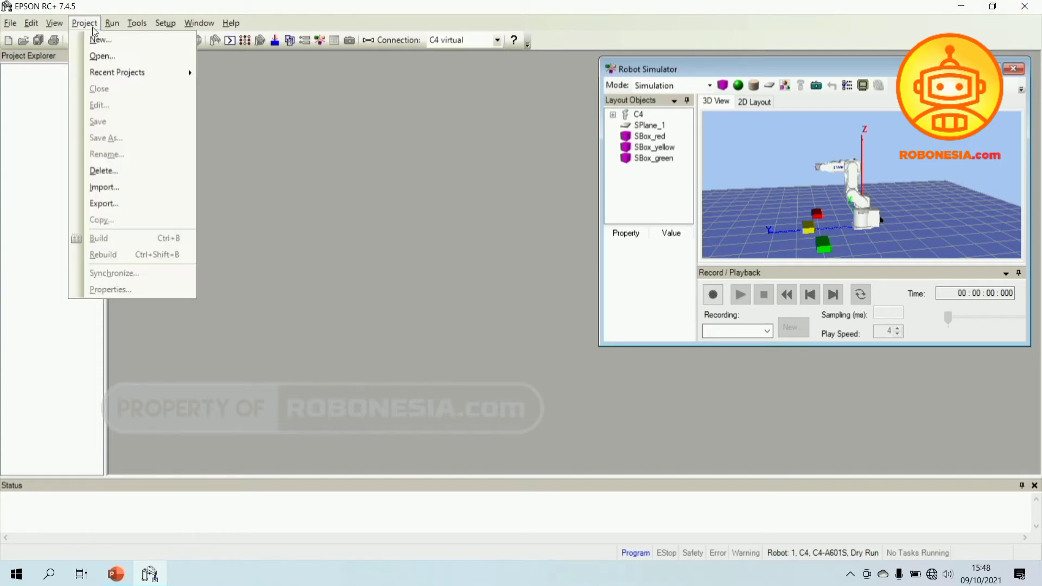
left_click(99, 38)
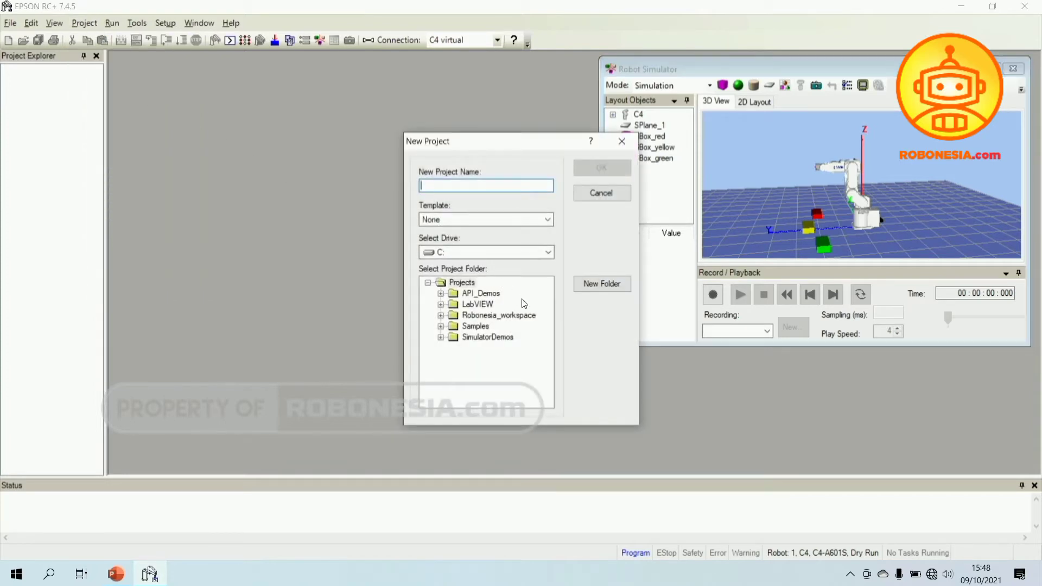
left_click(441, 338)
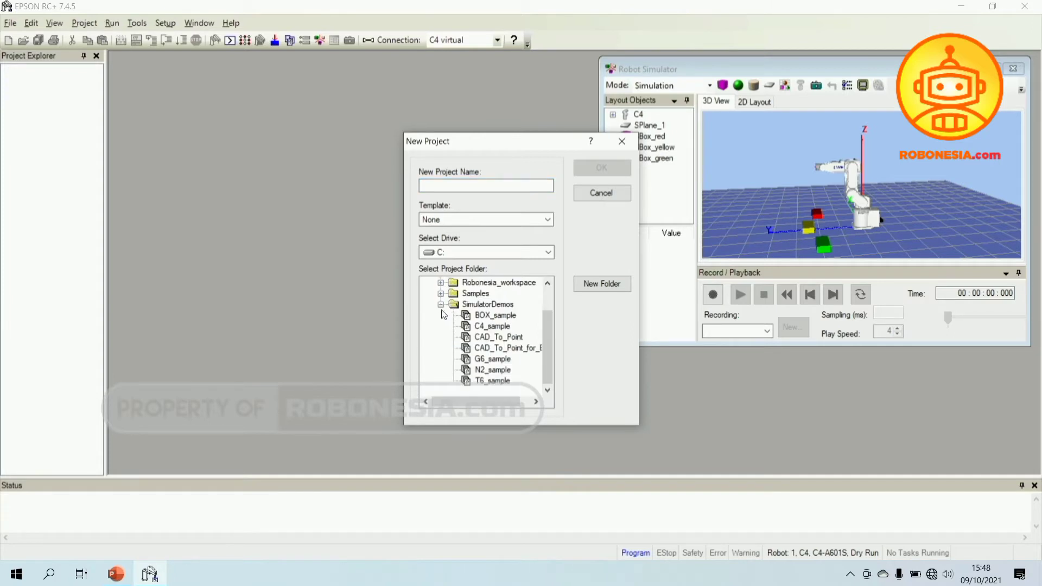
left_click(441, 304)
left_click(441, 326)
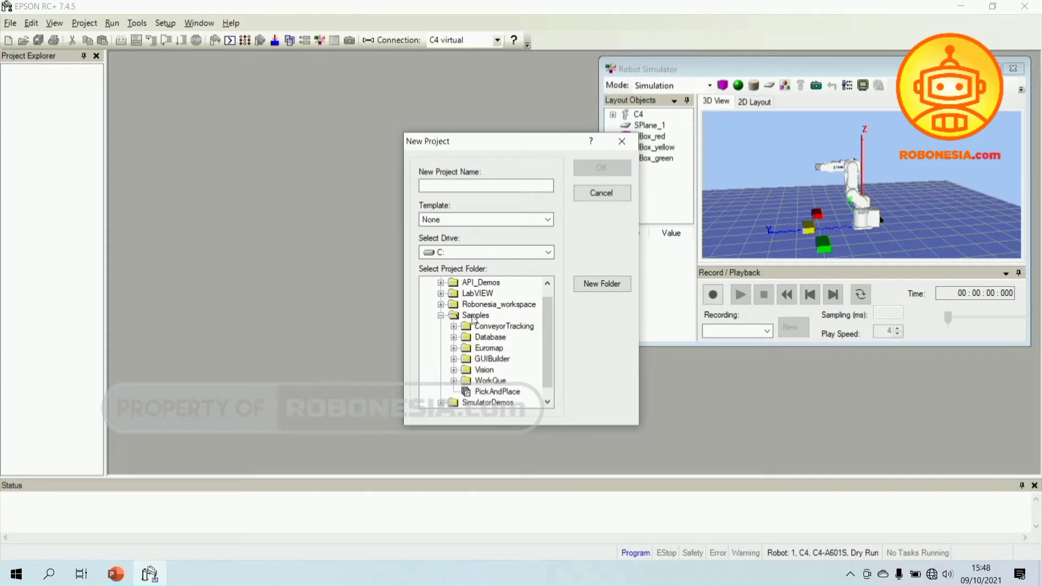
left_click(440, 315)
left_click(479, 317)
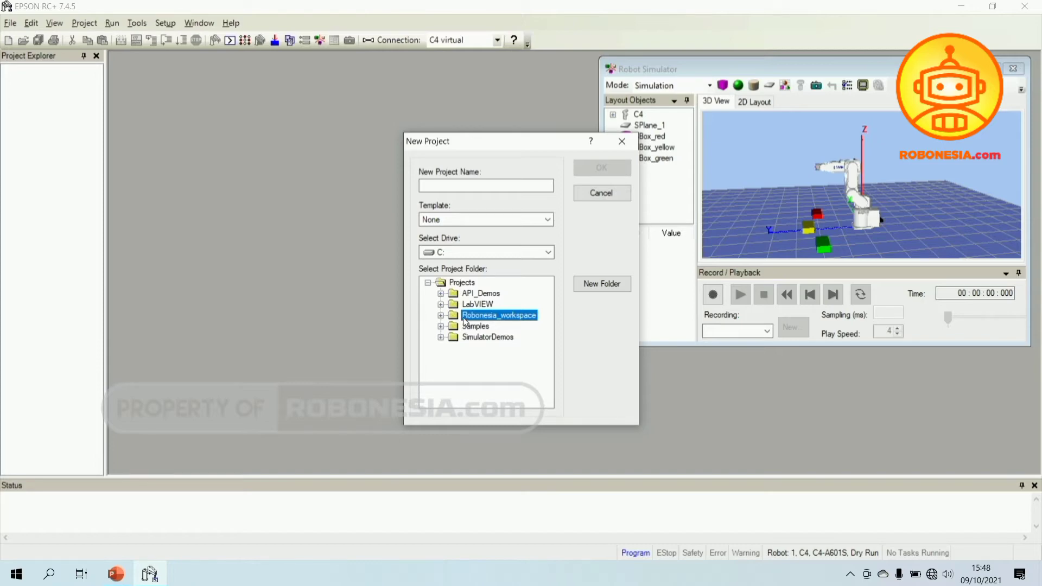
left_click(440, 315)
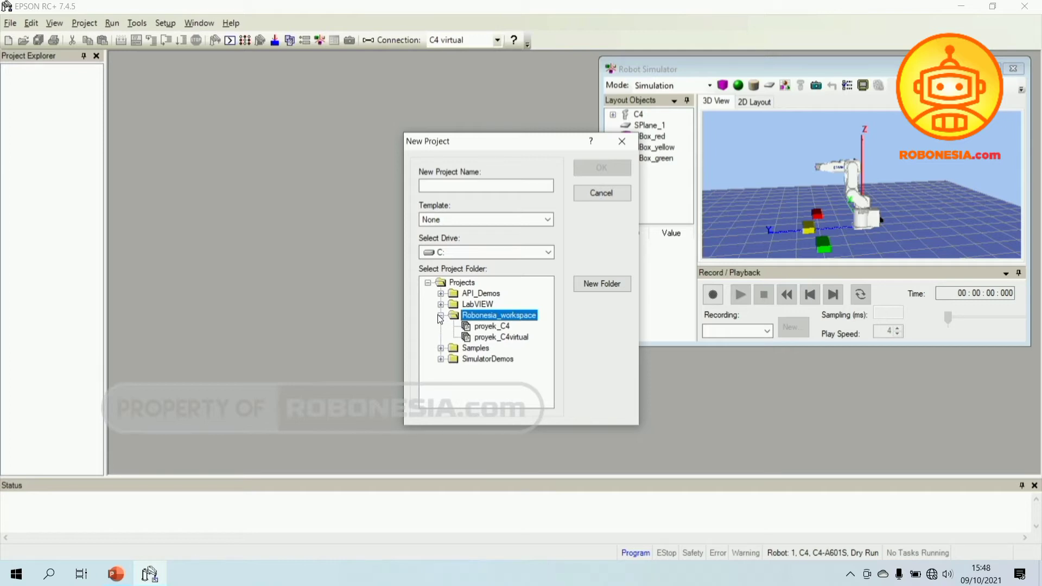
left_click(493, 337)
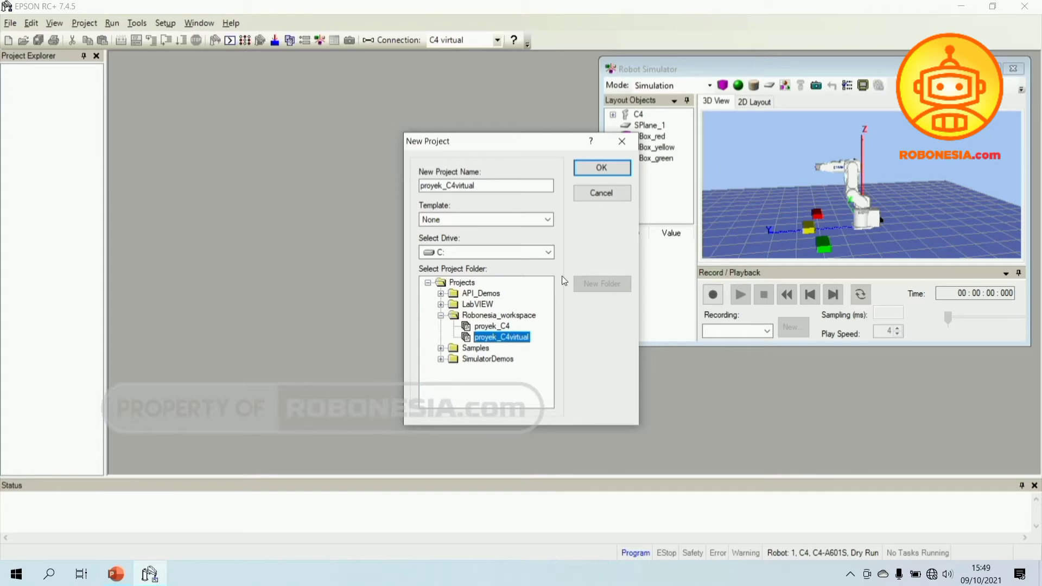
left_click(598, 174)
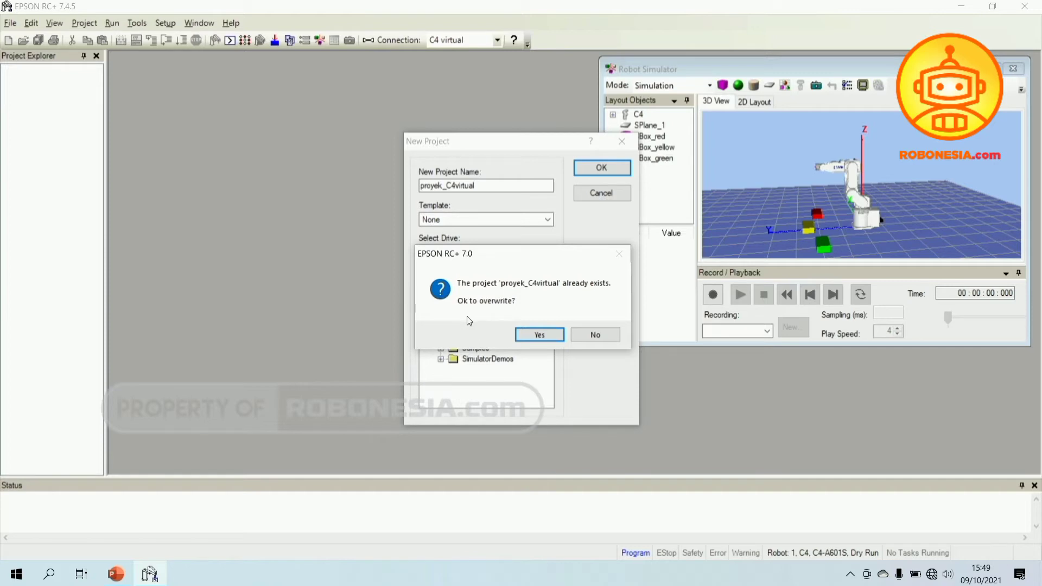
left_click(539, 335)
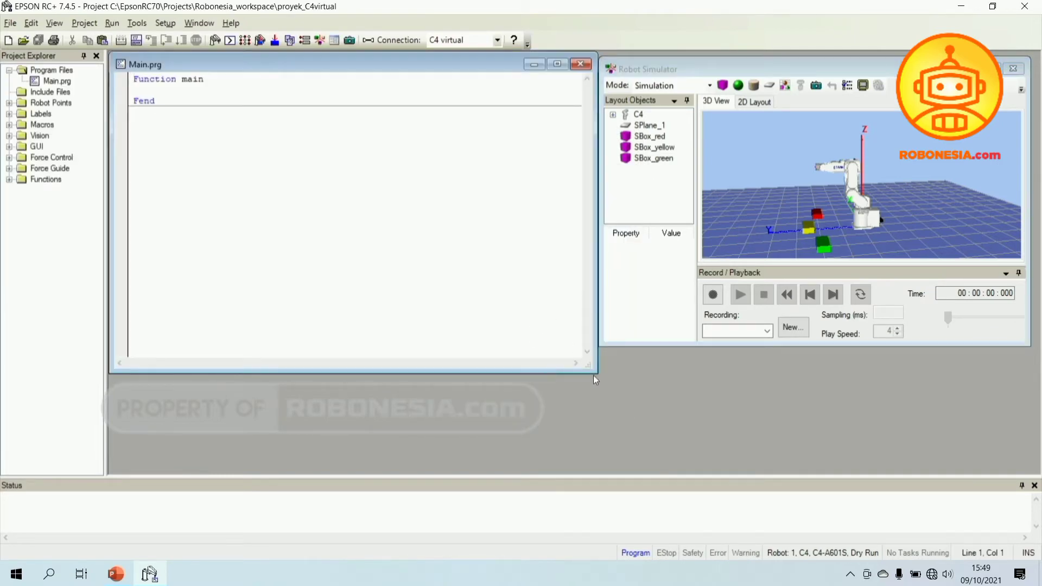
Narrow the Main.prg editor window and open the Robot Manager, allowing the project in the controller to be overwritten.
left_click_drag(594, 376, 418, 375)
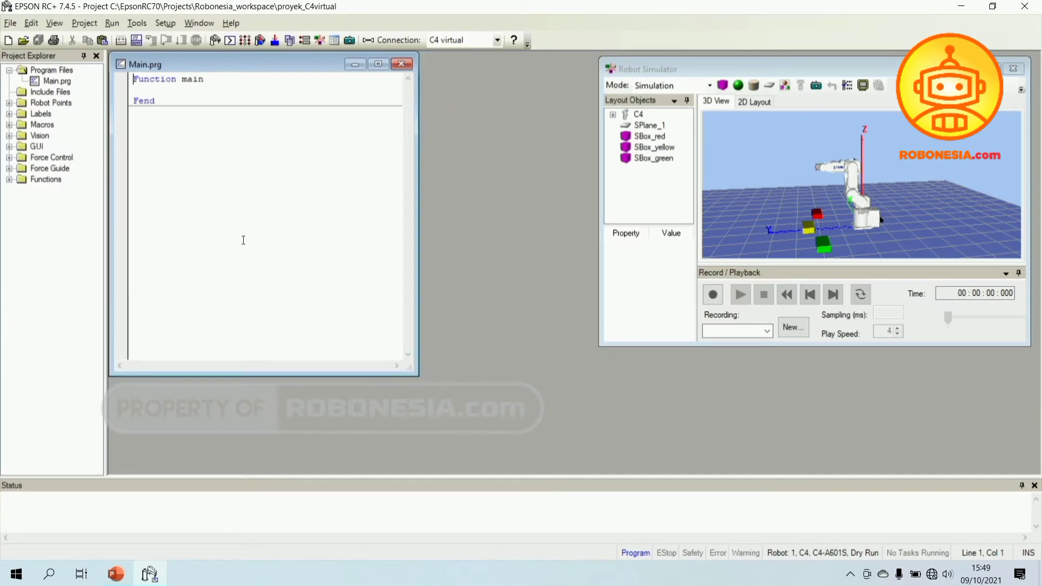
left_click(287, 150)
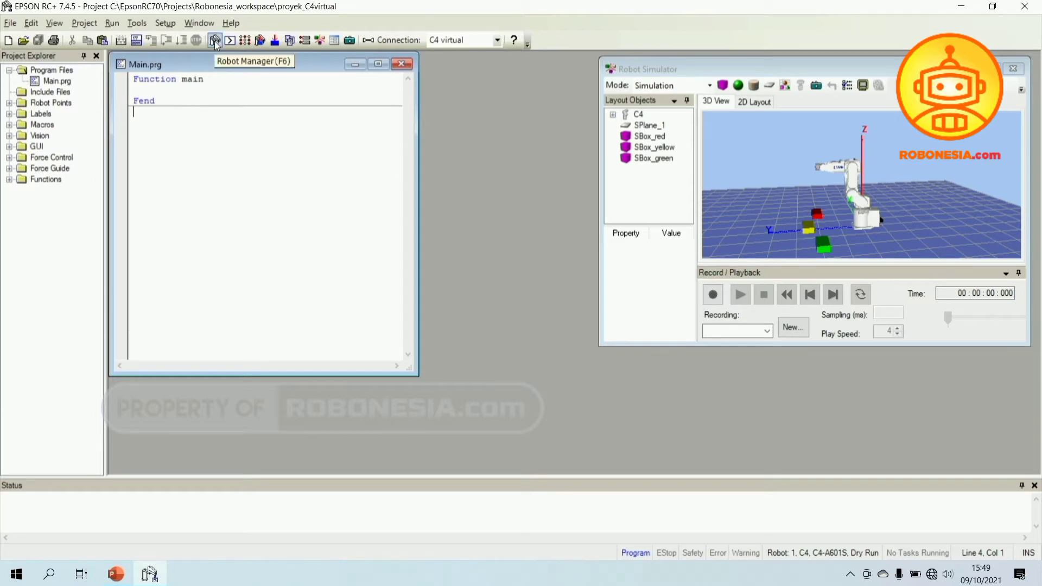
left_click(139, 24)
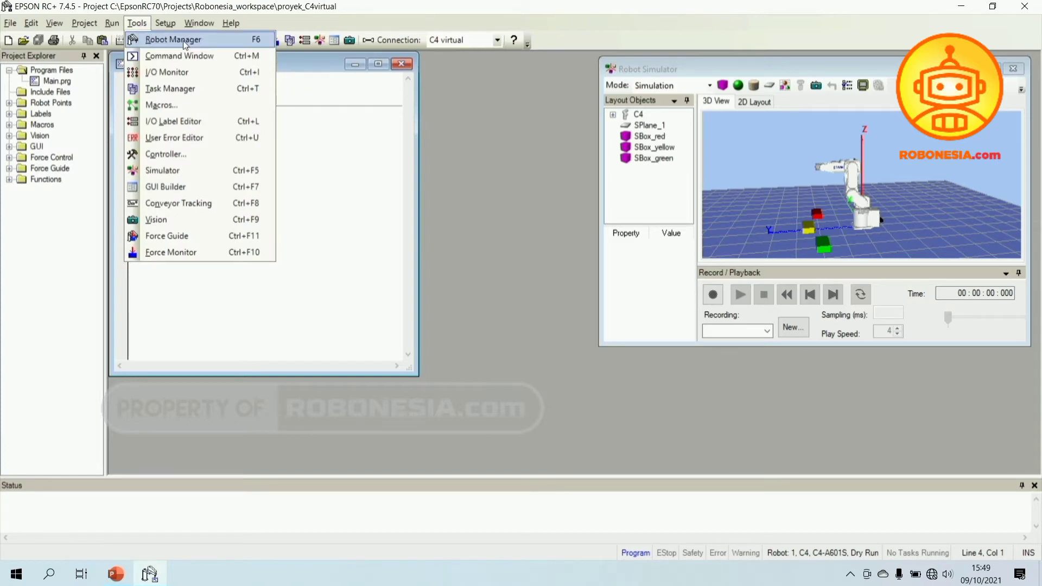
left_click(225, 38)
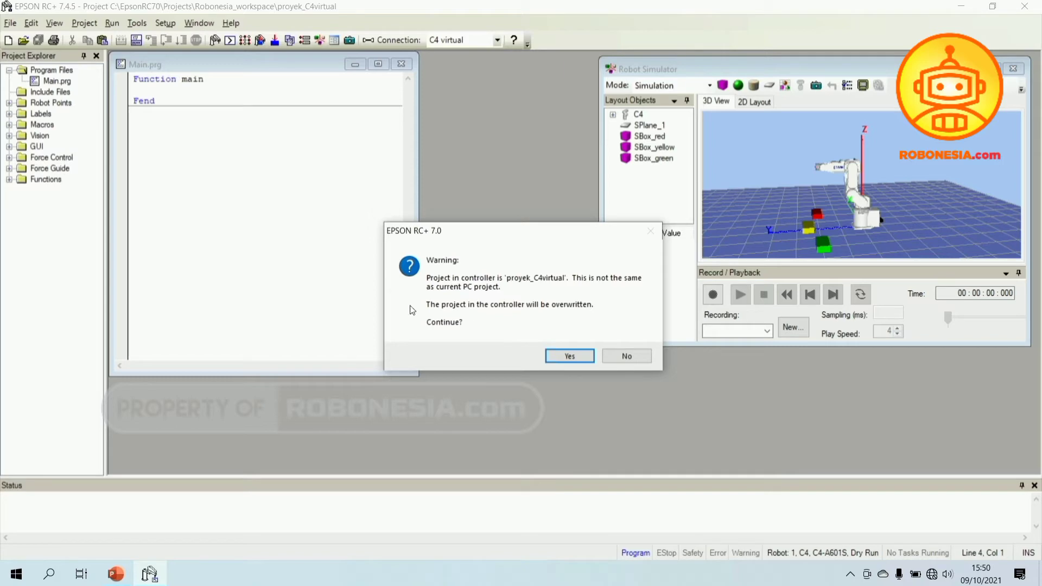
left_click(567, 355)
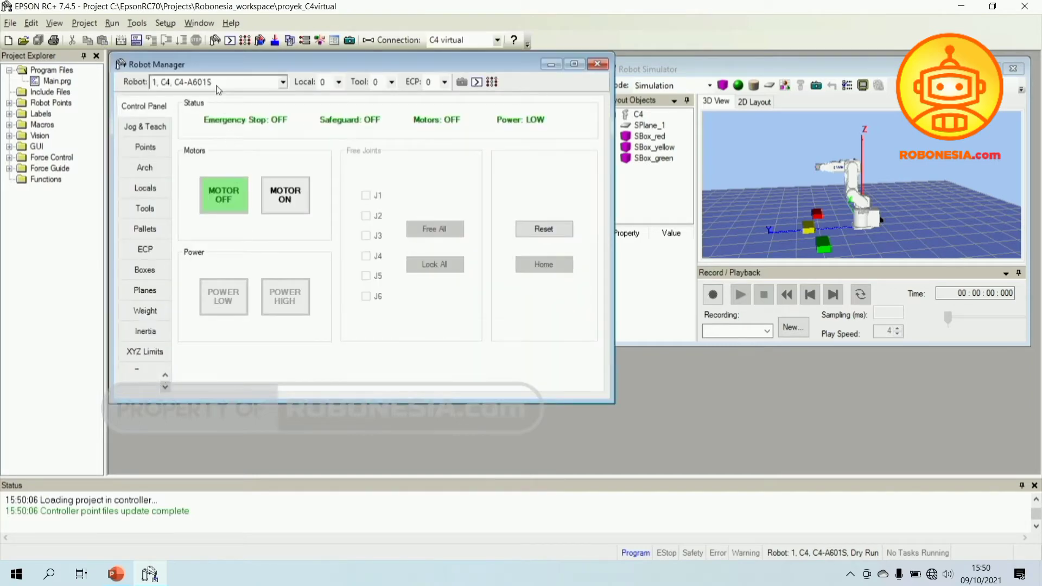
Show the Robot Manager's Jog & Teach page and enlarge the Robot Simulator window beside it.
left_click(153, 128)
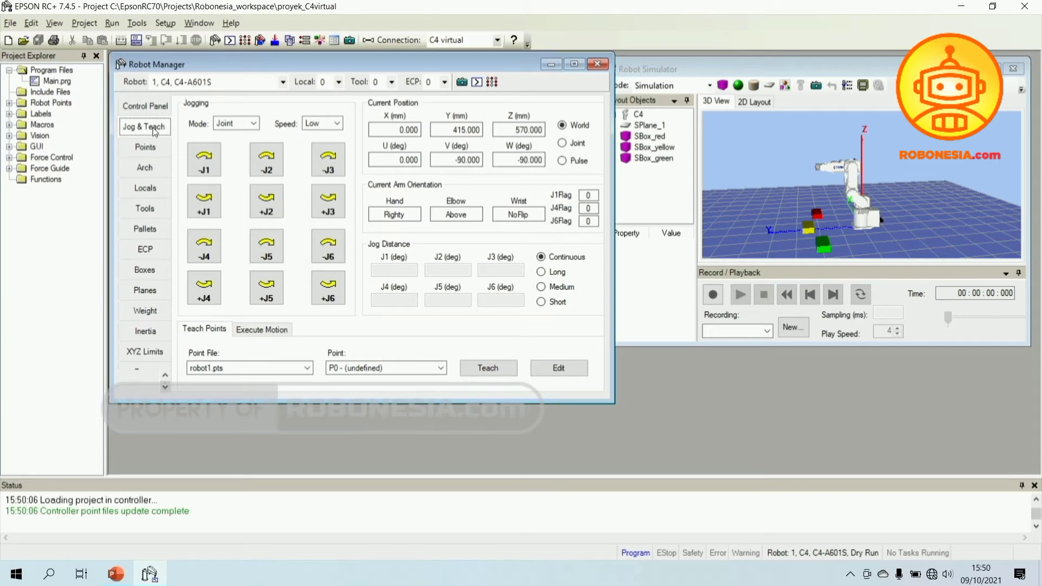
left_click_drag(704, 67, 647, 62)
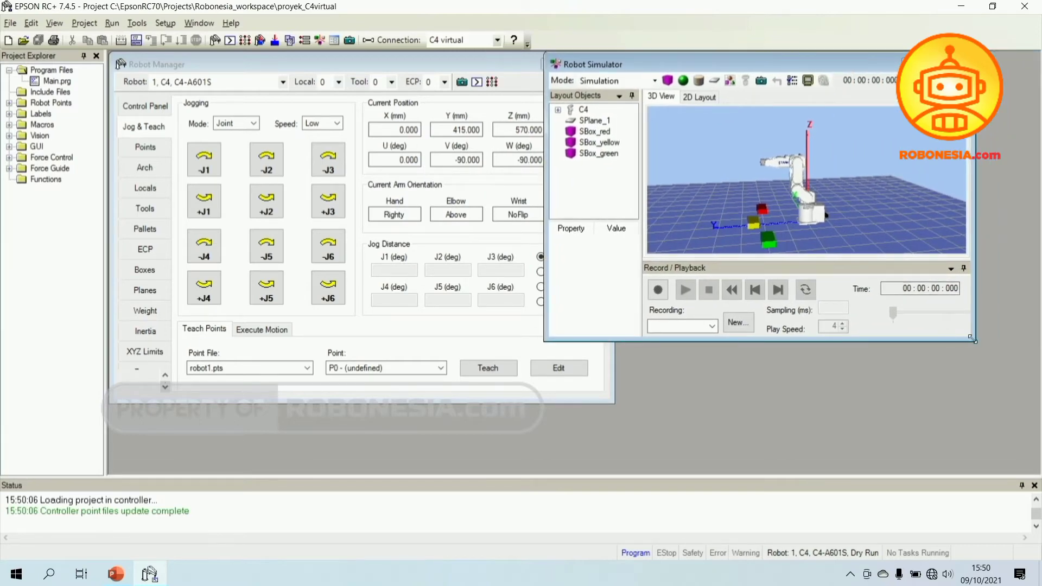
left_click_drag(974, 341, 1037, 465)
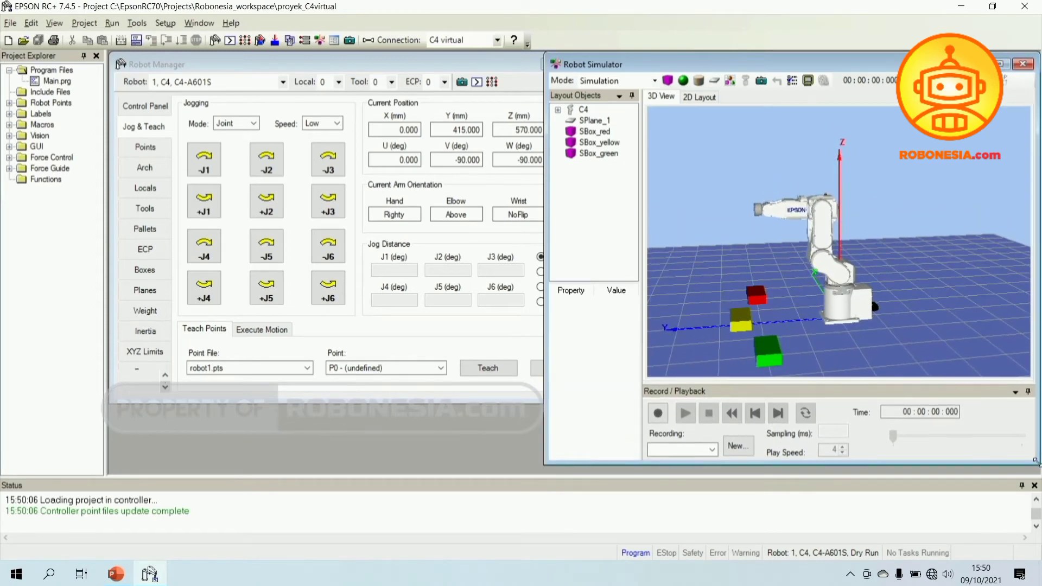
left_click(425, 67)
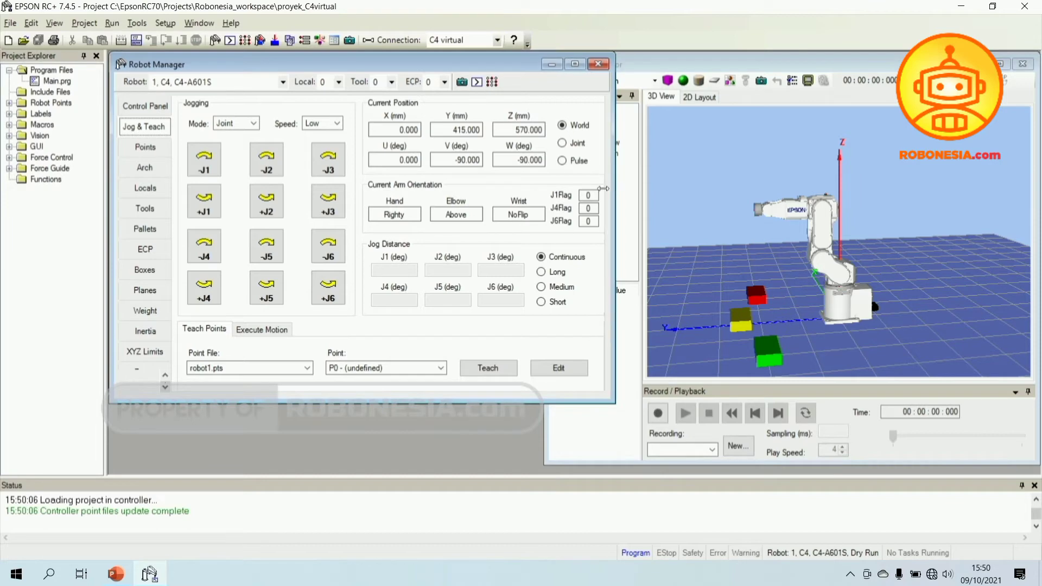
left_click(704, 137)
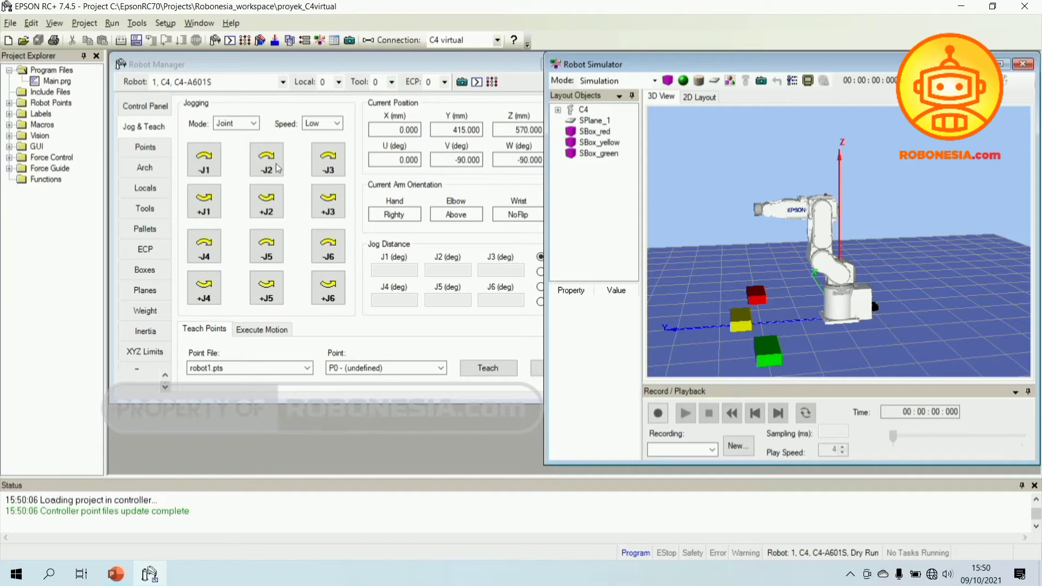
Turn the robot motors on from the Robot Manager's Control Panel page and accept the confirmation.
left_click(161, 107)
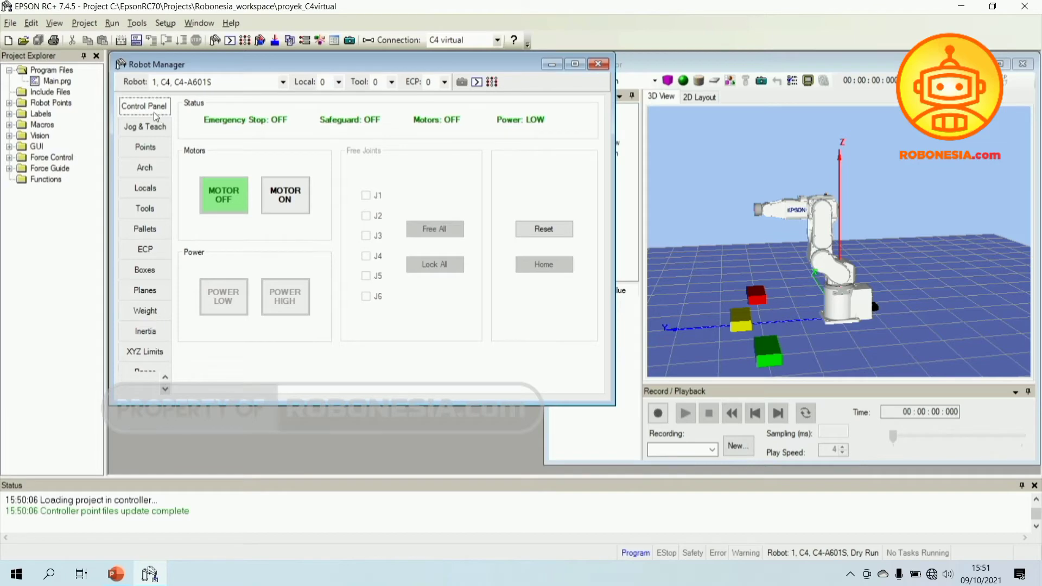
left_click(285, 195)
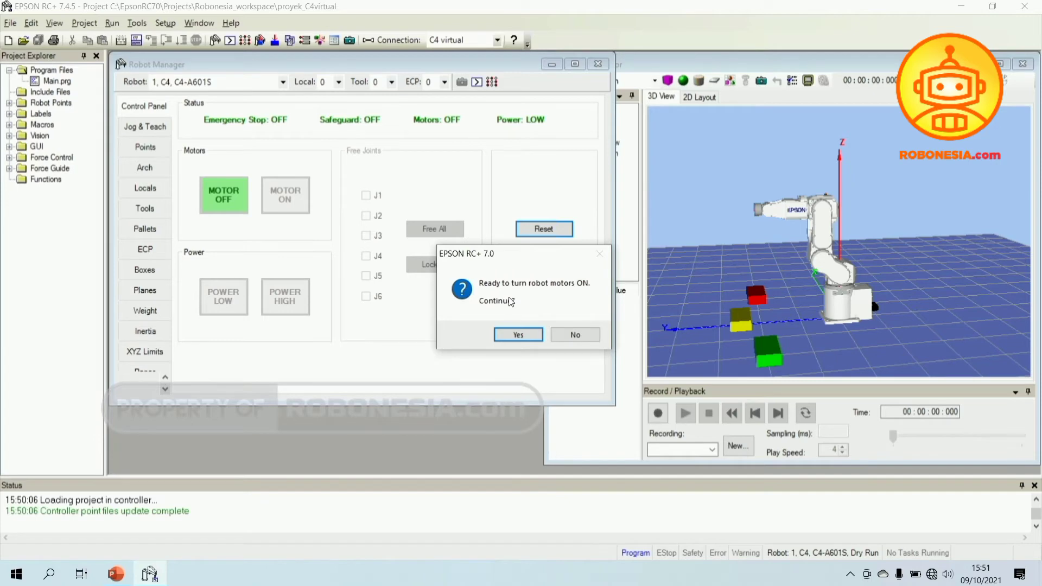
left_click(518, 333)
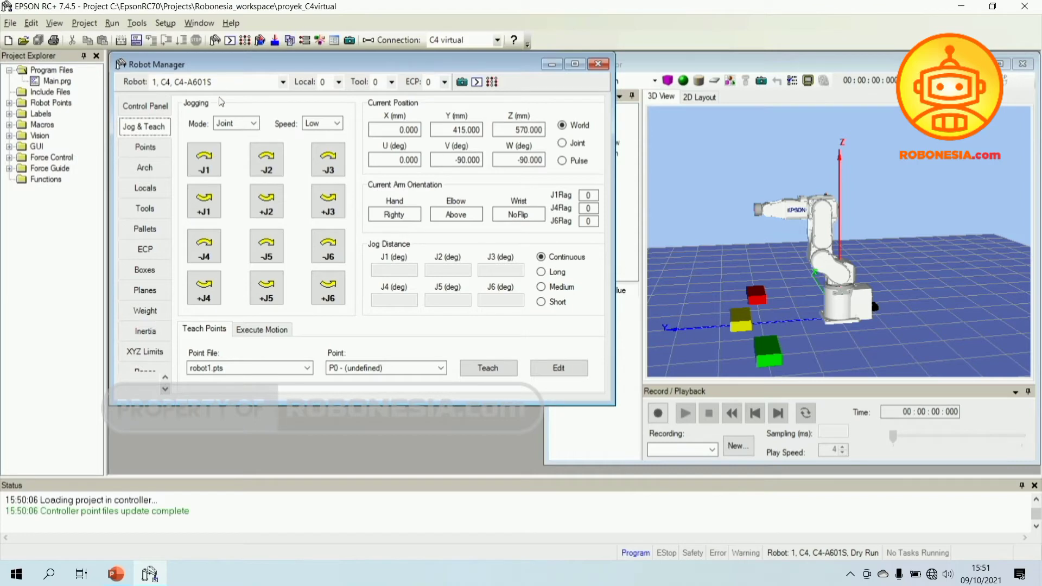
On the Jog & Teach page, keep the jogging mode at Joint and set the jog speed to High.
left_click(254, 124)
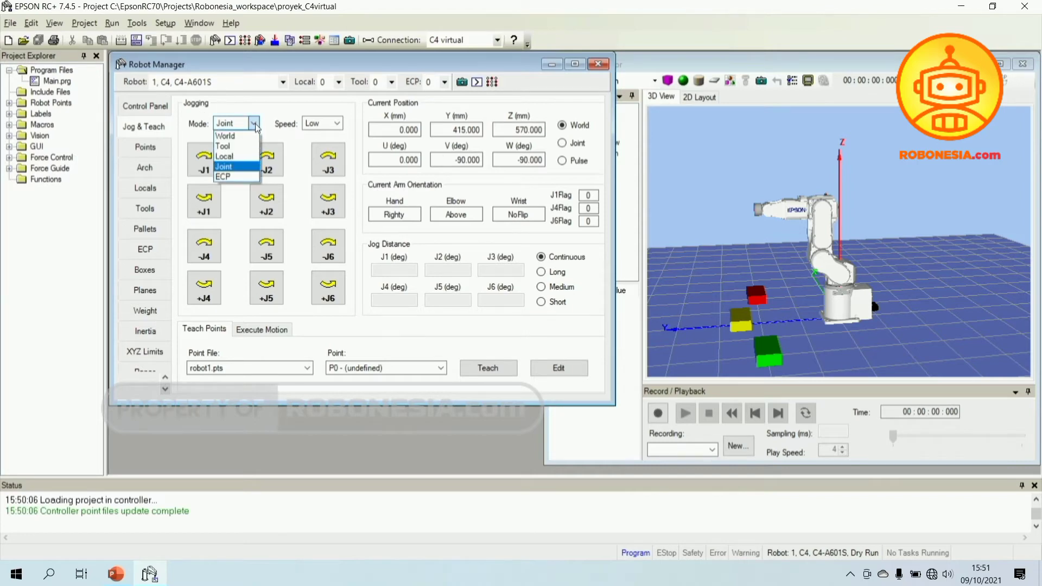
left_click(239, 167)
left_click(337, 123)
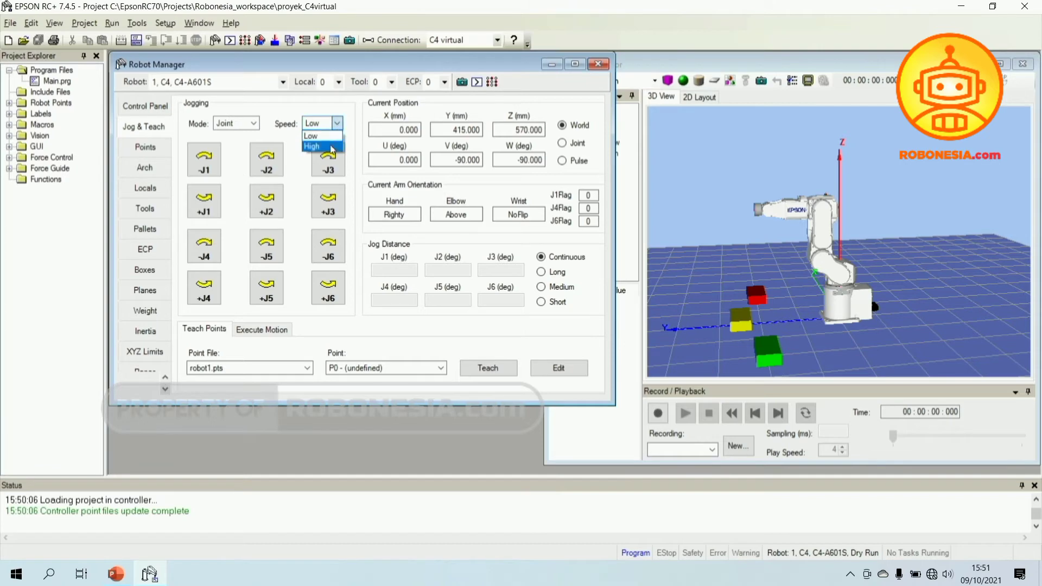
left_click(331, 149)
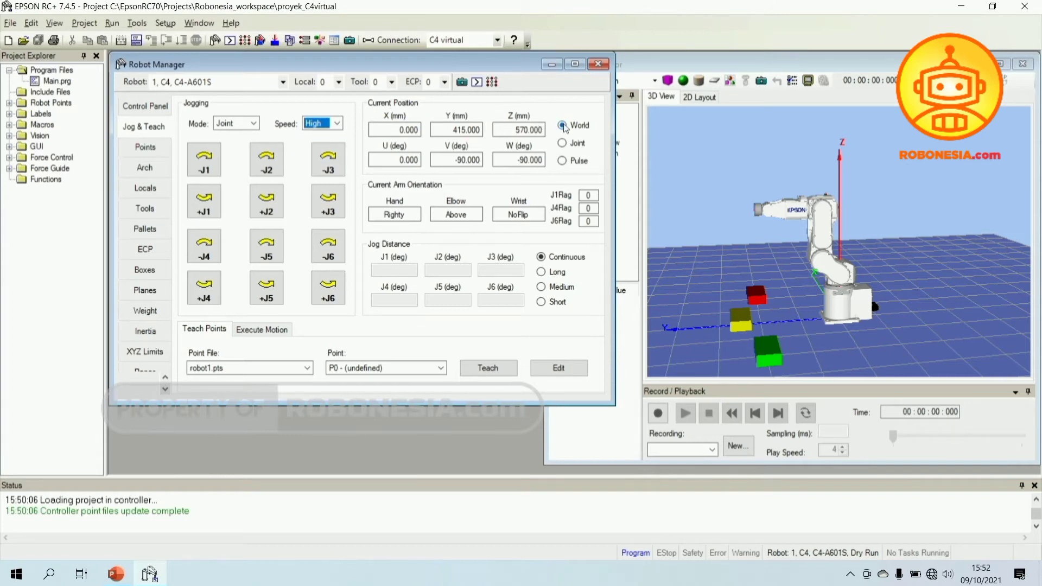
Compare the current position in World, Pulse and Joint coordinates, leaving the display set to Joint.
left_click(563, 144)
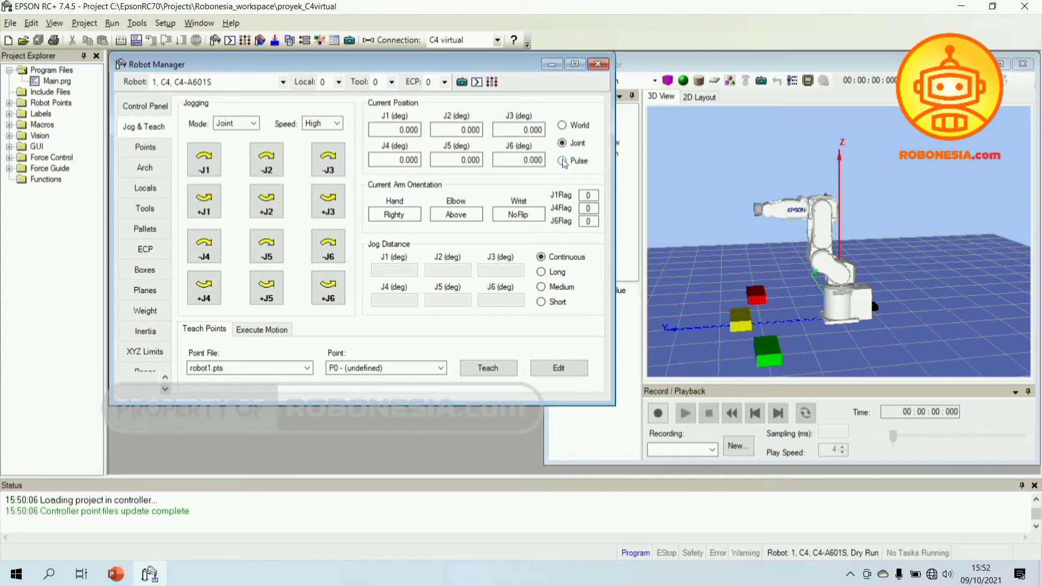
left_click(563, 127)
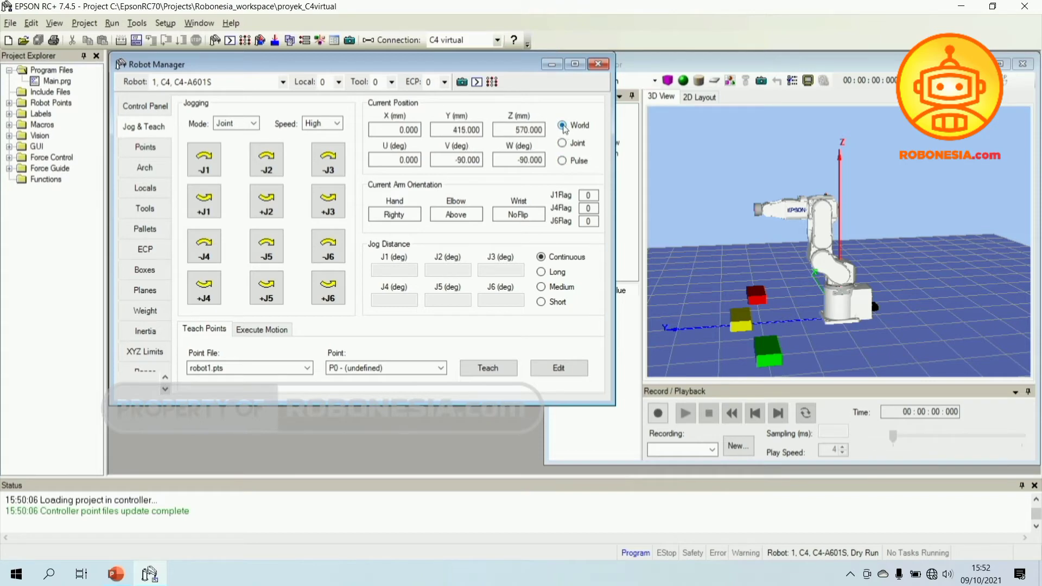
left_click(563, 162)
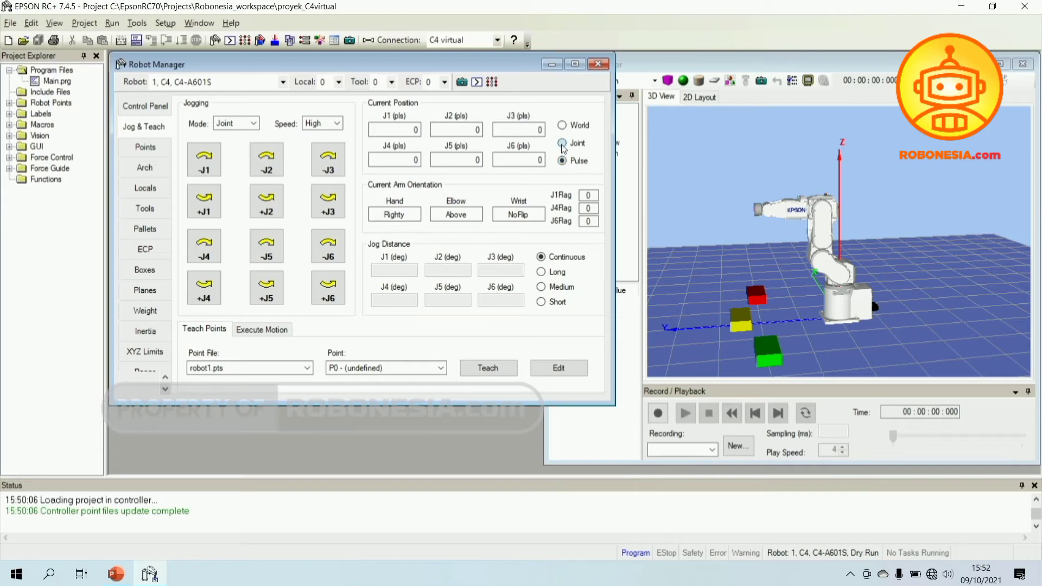
left_click(562, 143)
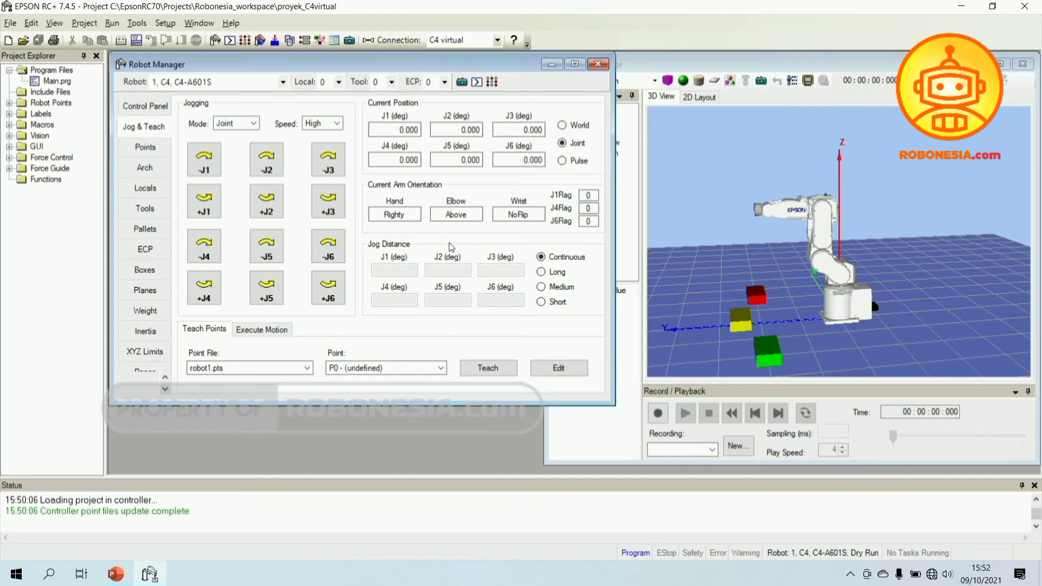
Compare the Long, Medium and Short jog distance settings for the six joints, leaving the distance set to Continuous.
left_click(541, 272)
left_click(542, 287)
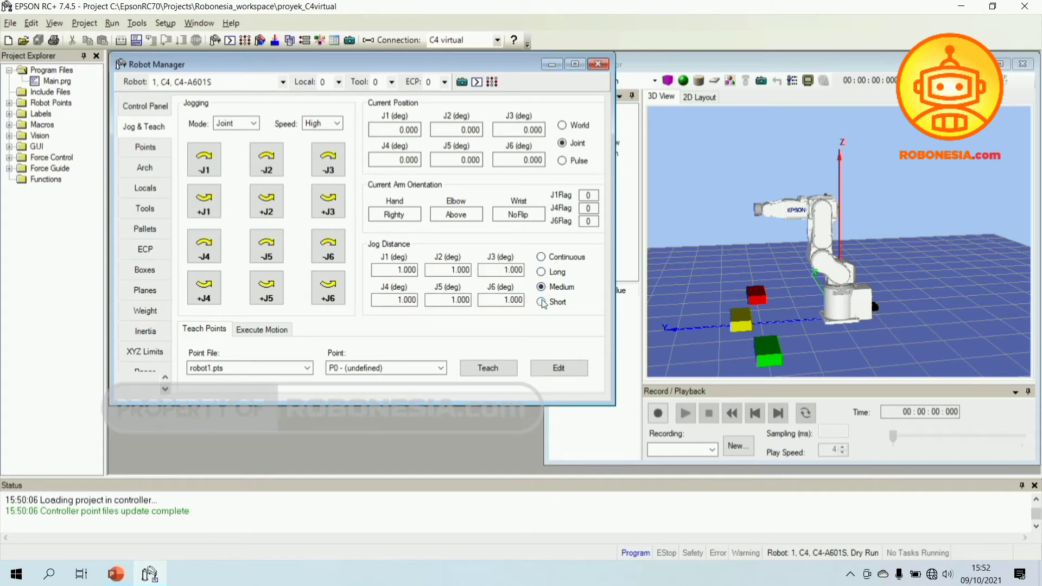
left_click(542, 302)
left_click(542, 258)
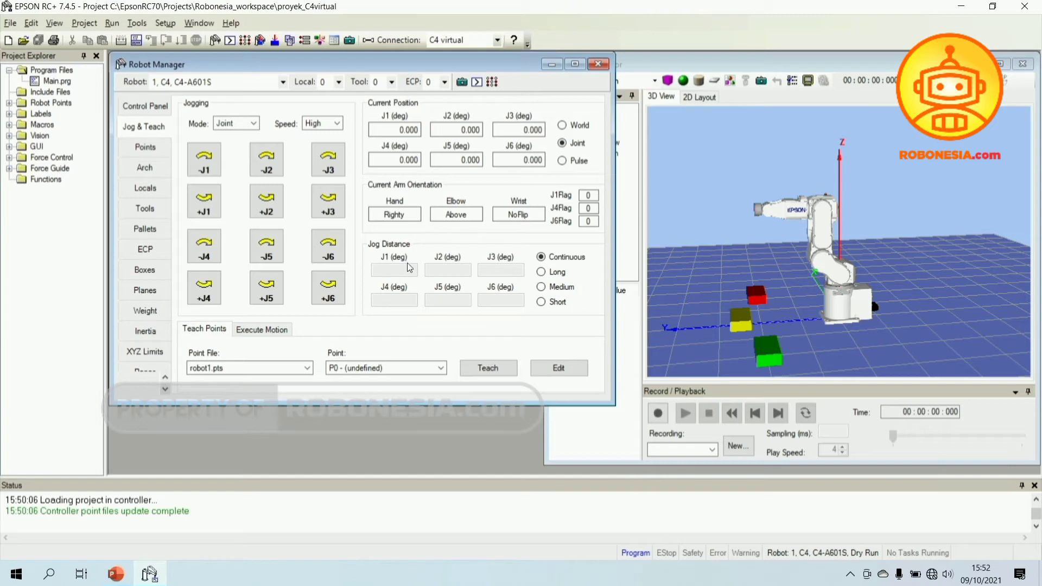
left_click(542, 273)
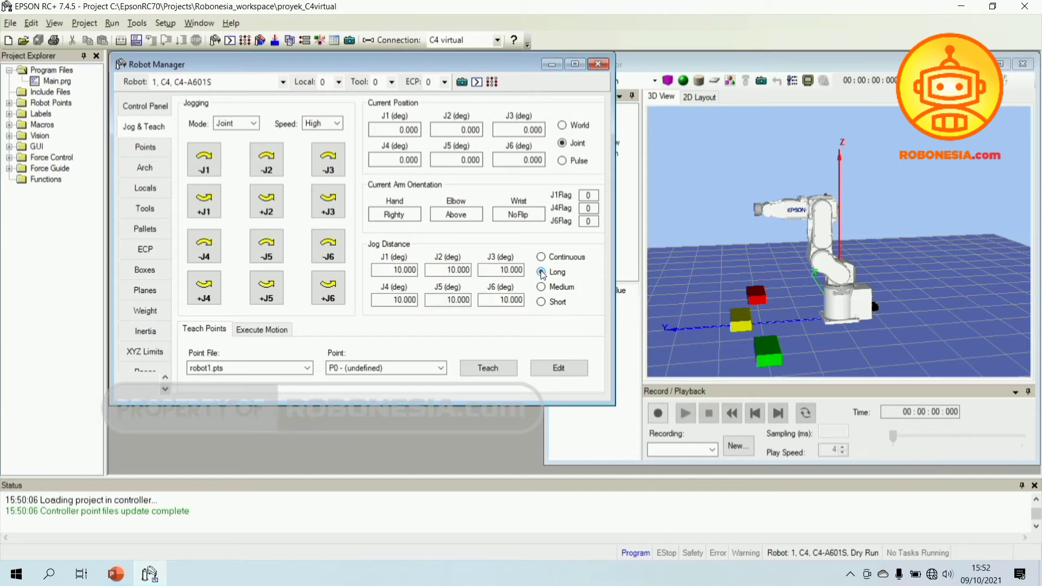
left_click(541, 256)
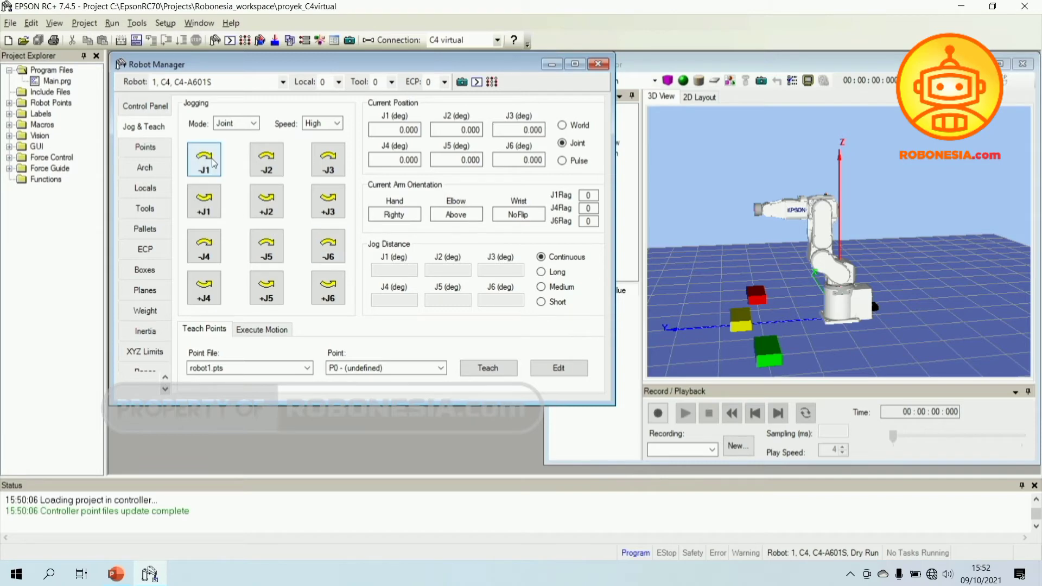
left_click(541, 273)
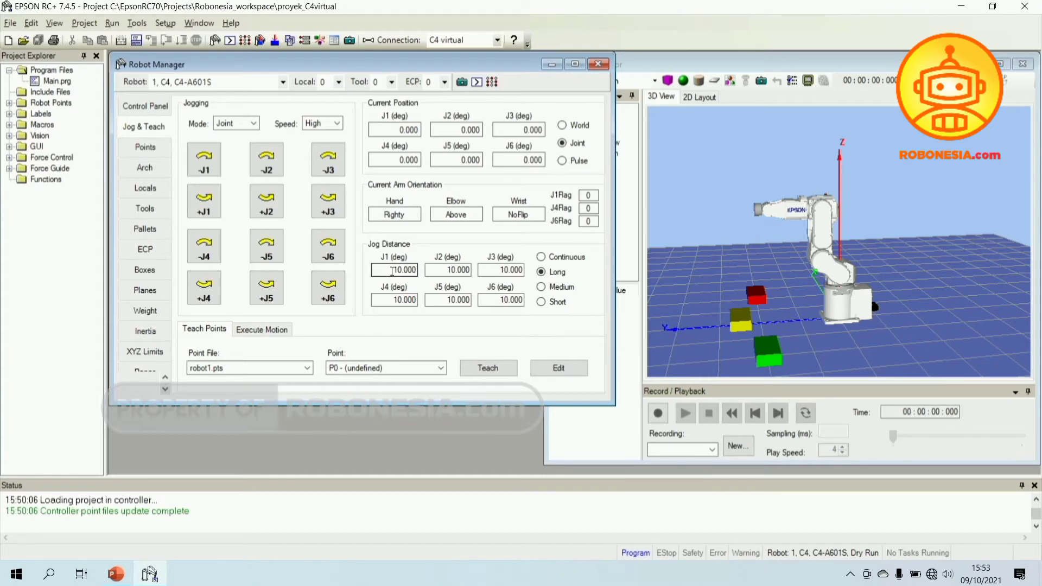
left_click(542, 287)
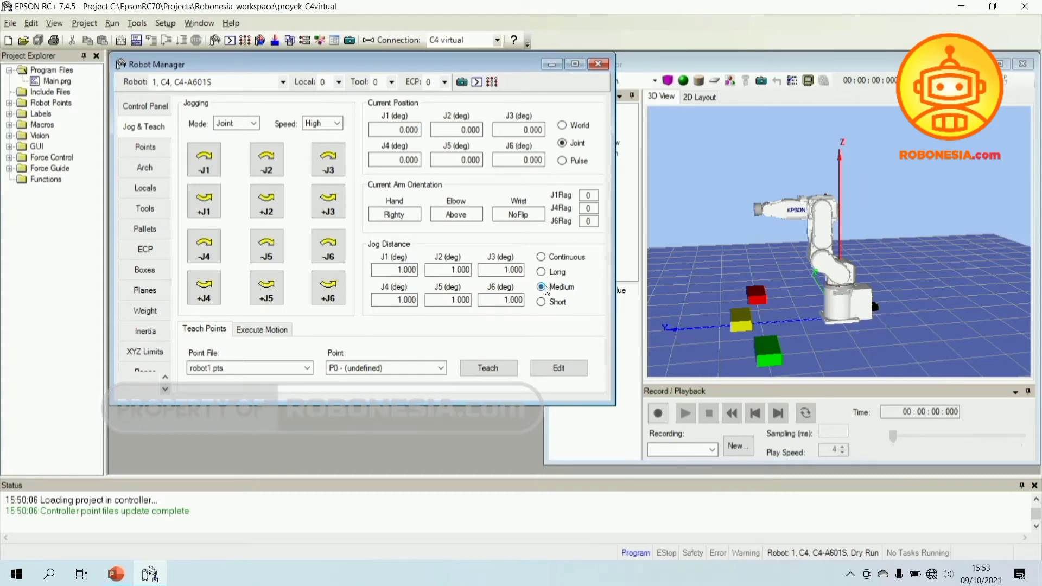
left_click(542, 272)
left_click(542, 287)
left_click(541, 302)
left_click(542, 273)
left_click(544, 257)
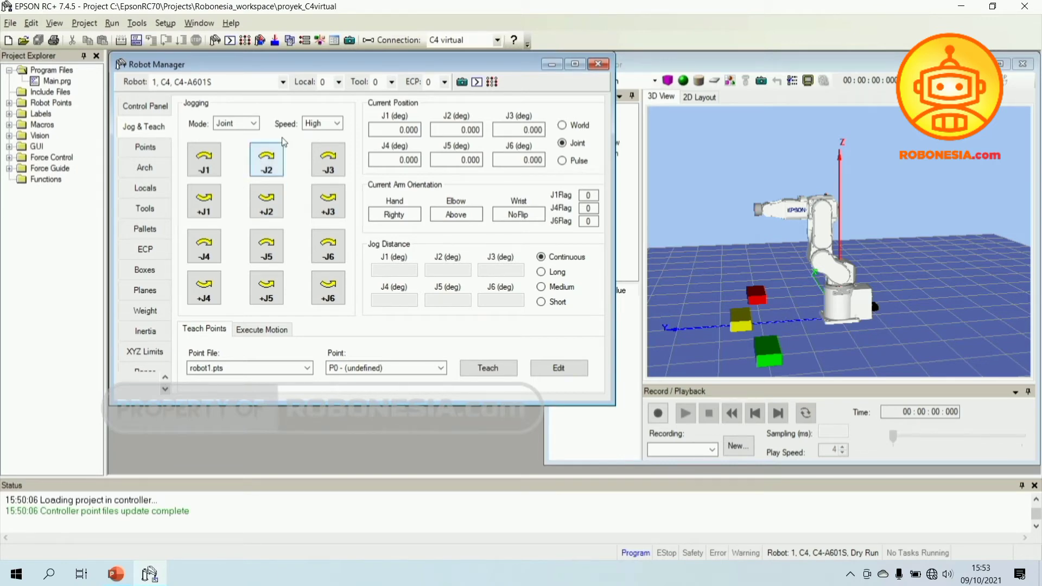
Jog joint J1 continuously in the negative direction to about -111 degrees, with the arm and boxes viewed at an angle in the simulator.
left_click_drag(930, 281, 779, 329)
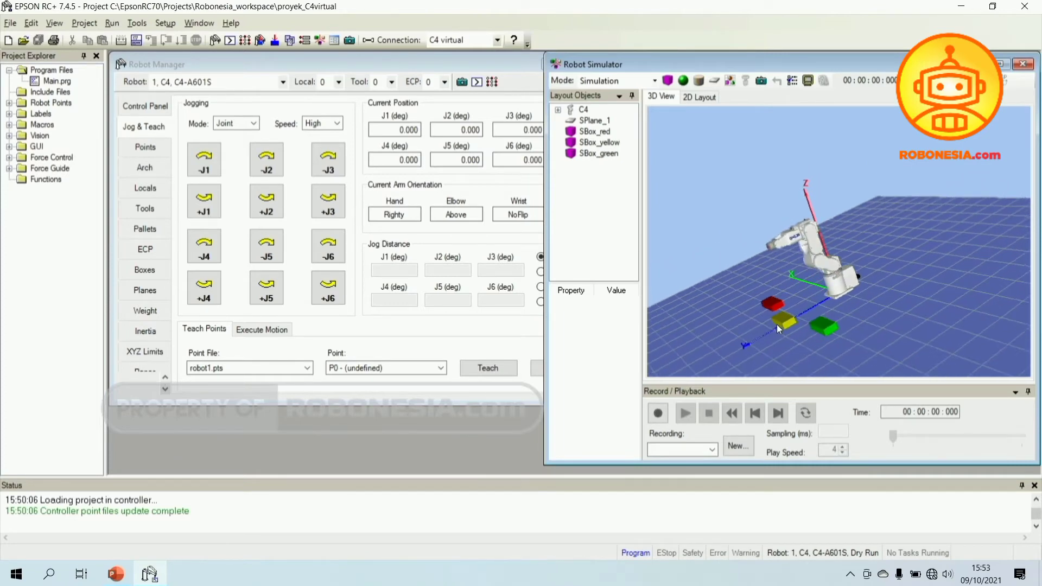
left_click_drag(894, 234, 975, 236)
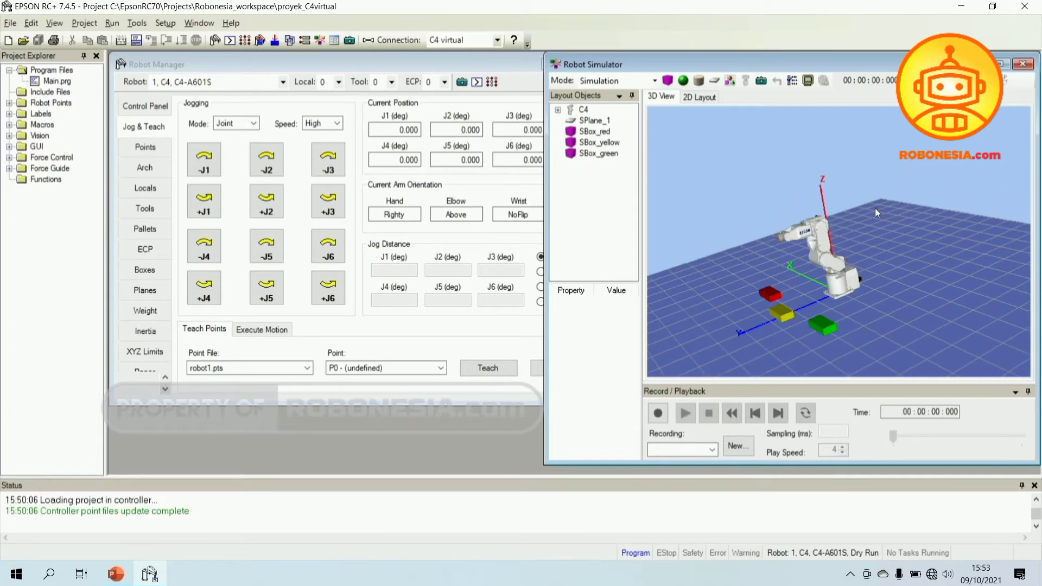
left_click_drag(875, 208, 907, 239)
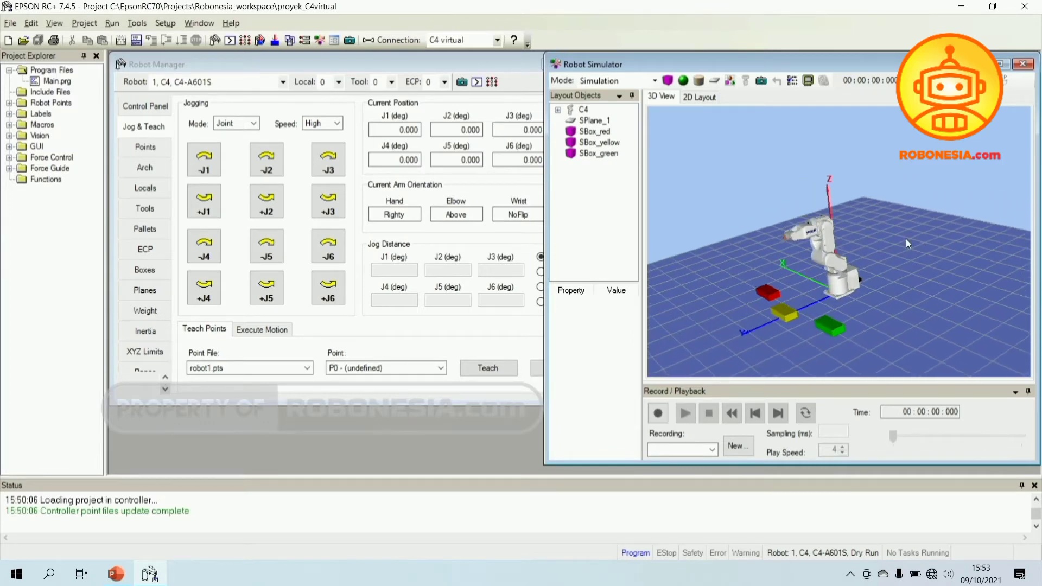
left_click_drag(856, 334, 856, 328)
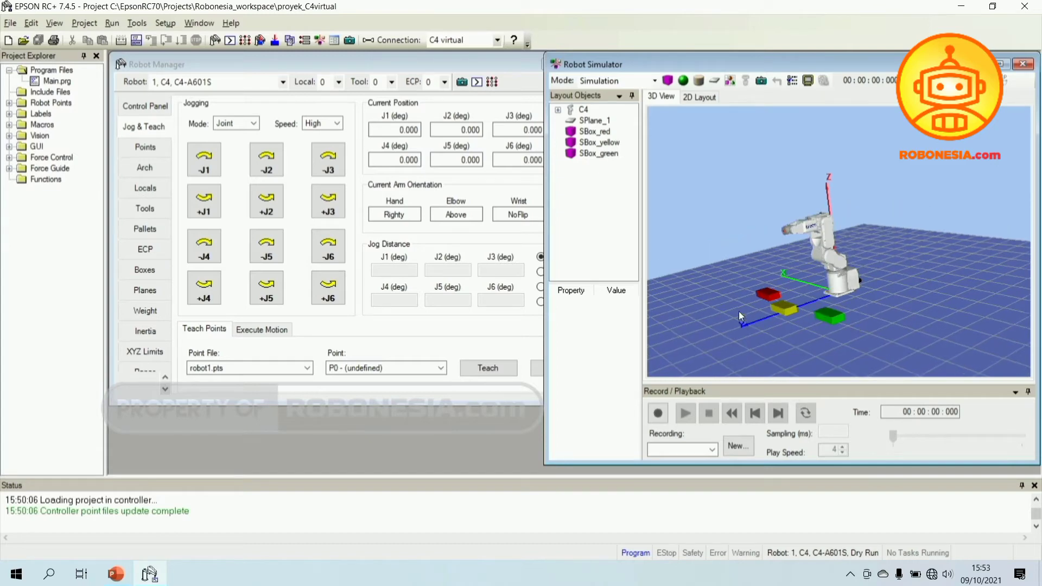
mouse_move(704, 303)
left_mouse_down()
mouse_move(709, 286)
mouse_move(699, 301)
mouse_move(710, 298)
mouse_move(696, 300)
left_mouse_up()
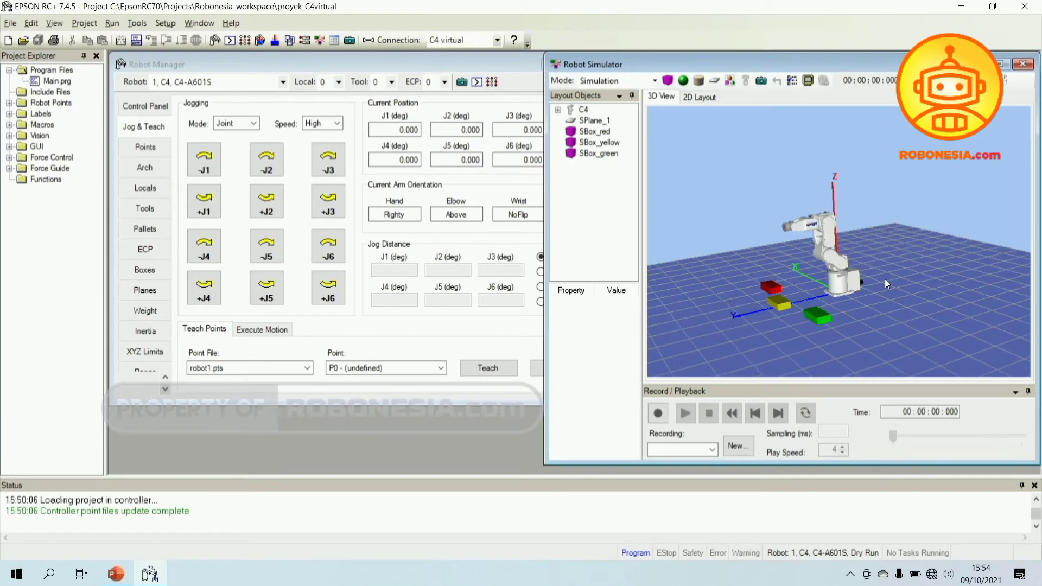
left_click_drag(936, 291, 822, 327)
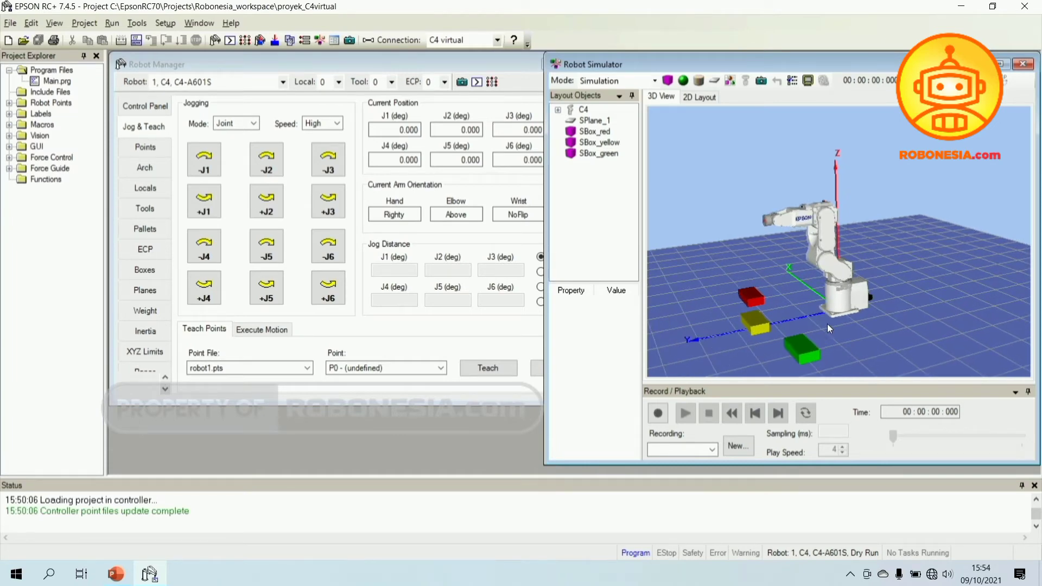
scroll(828, 324, "up", 1)
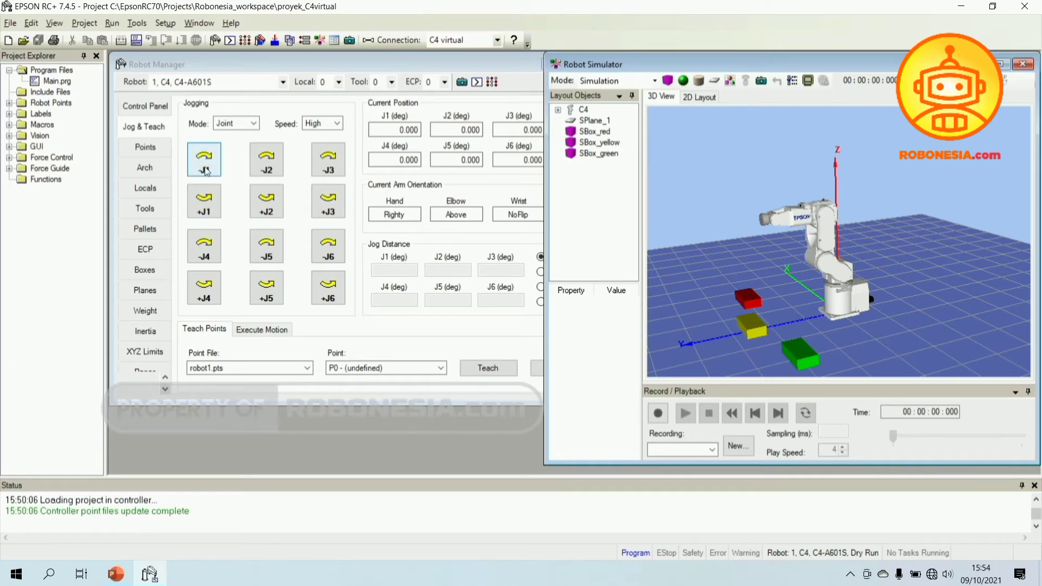
left_click_drag(206, 171, 206, 170)
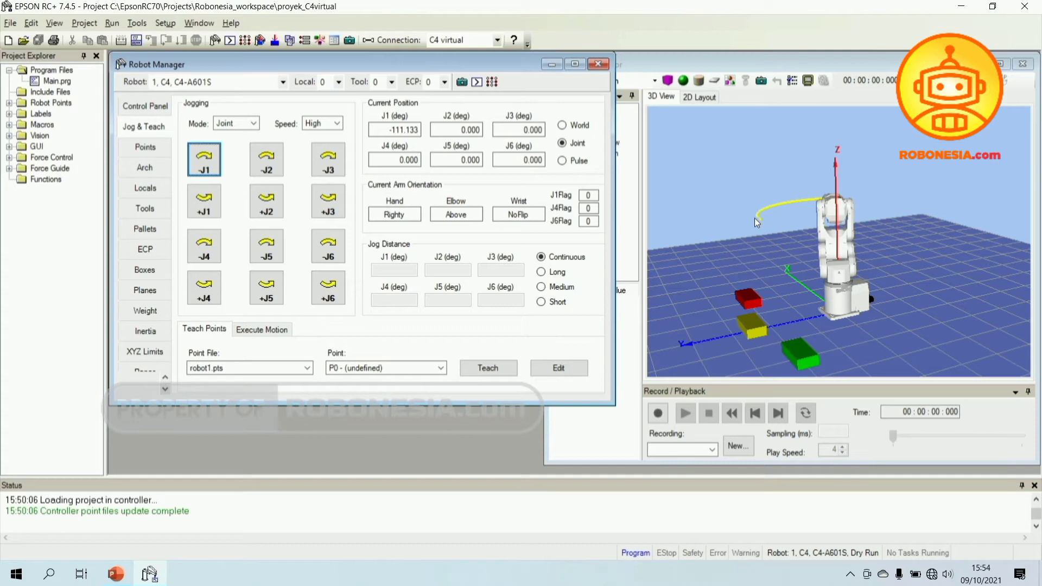
Check the Render TCP Path options in the simulator settings and jog joint J1 in the positive direction to about 116 degrees.
left_click(793, 81)
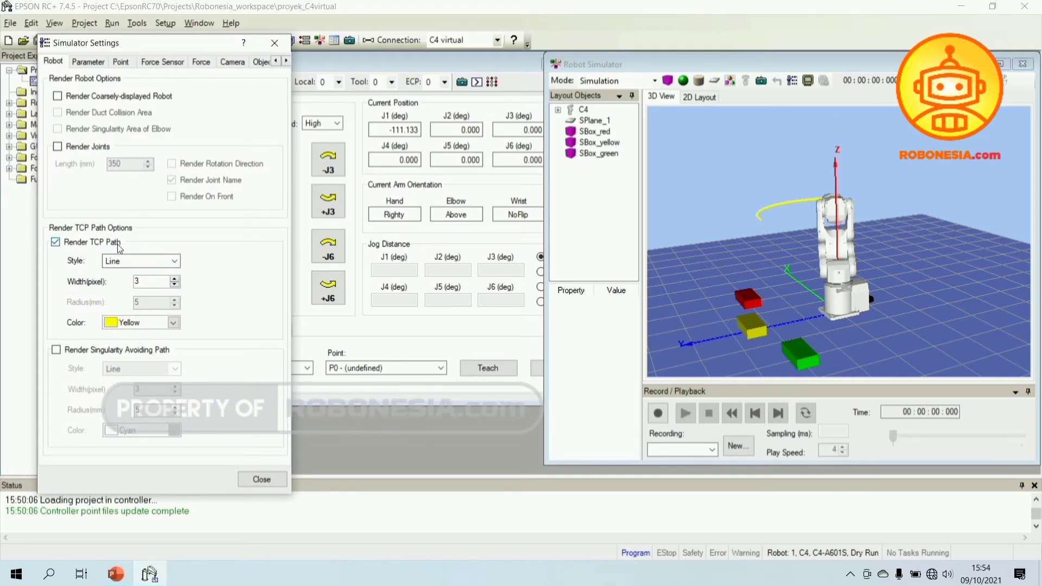
left_click(259, 479)
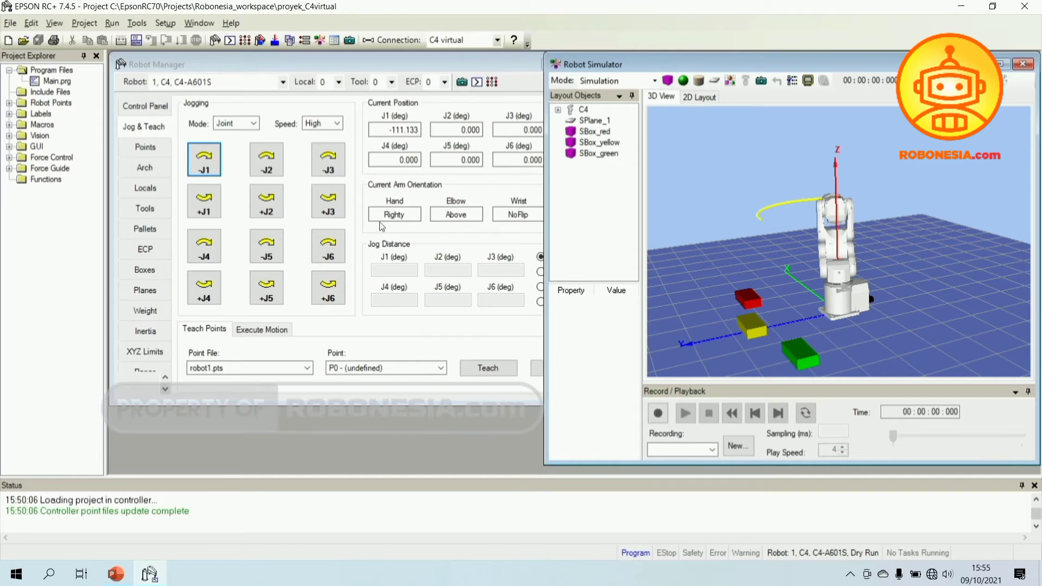
left_click(207, 203)
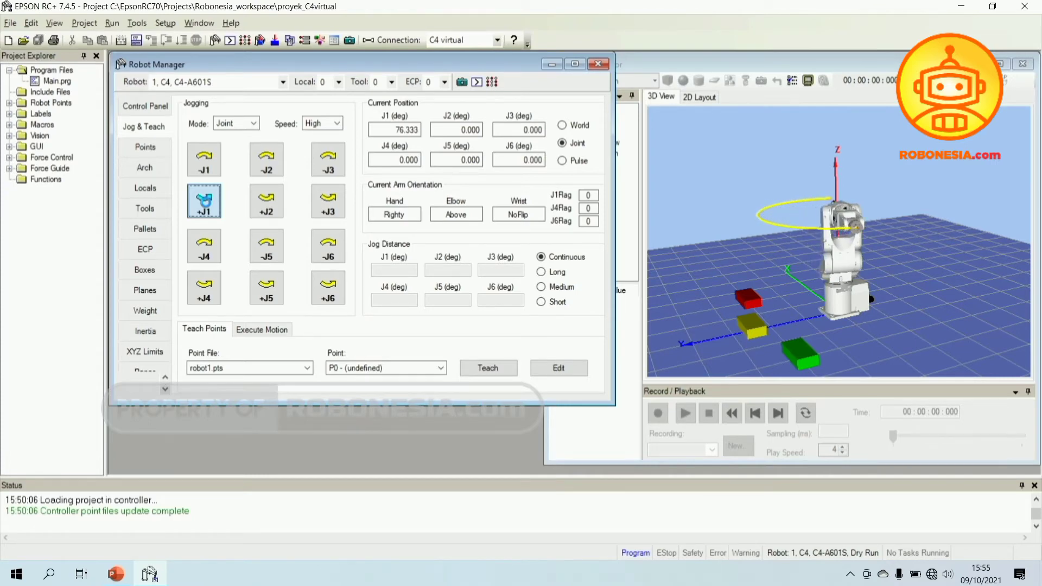
left_click_drag(206, 202, 208, 207)
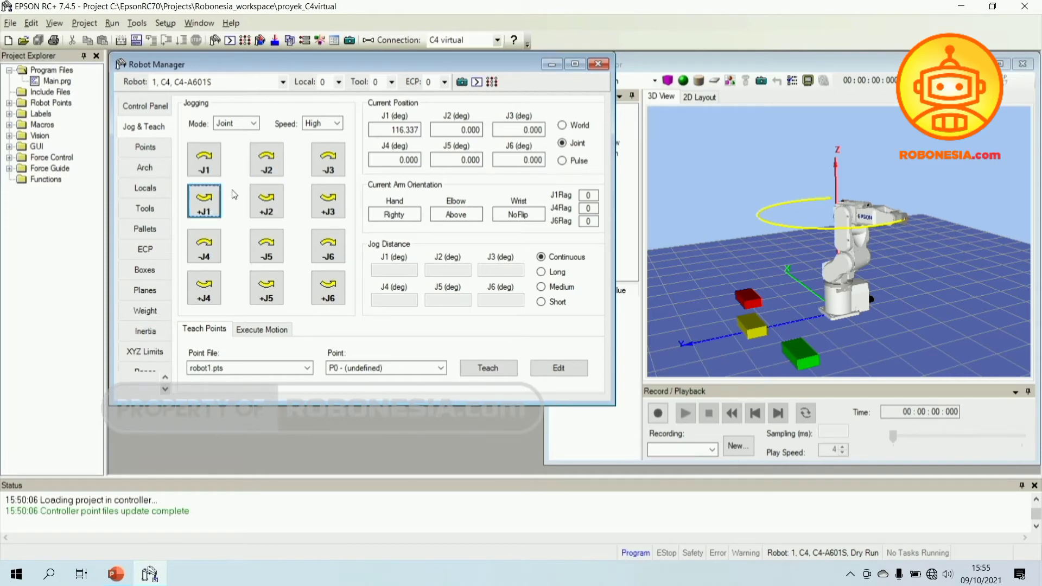
Set the home position of joints J1 to J6 to 0 pulses on the Home Config page and apply it.
left_click(165, 389)
left_click(166, 389)
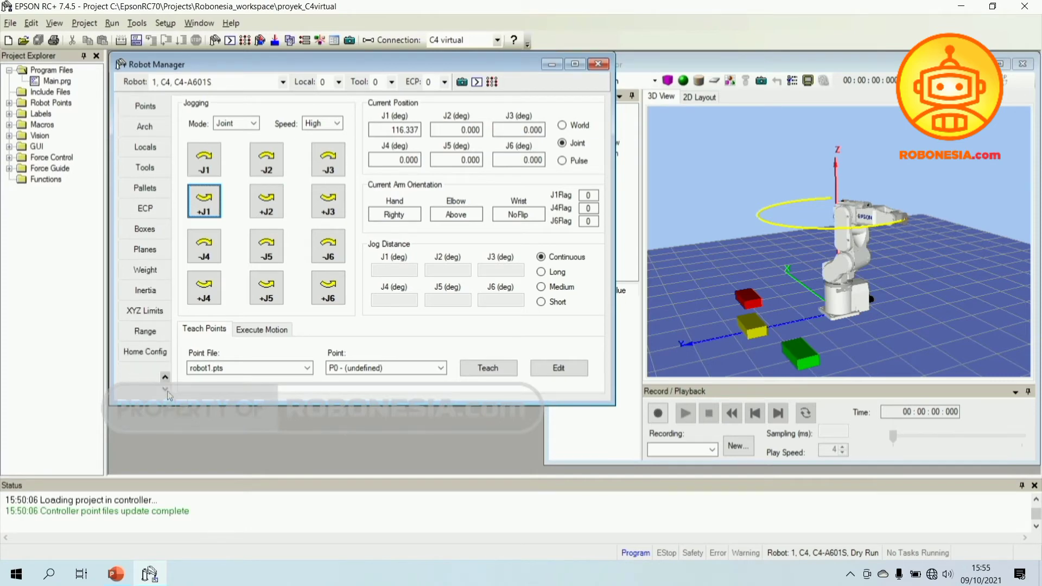
left_click(152, 354)
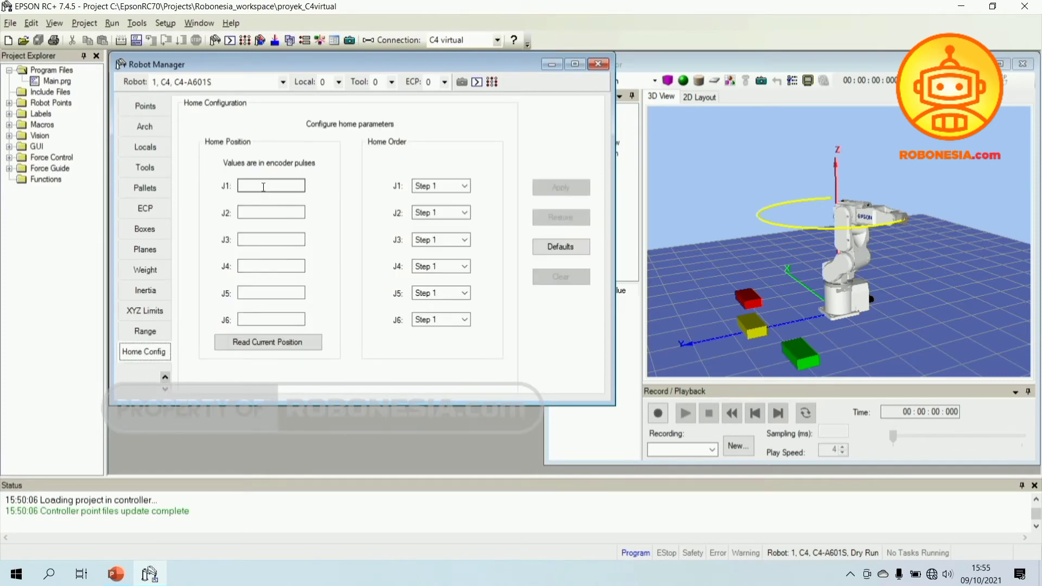
left_click(264, 188)
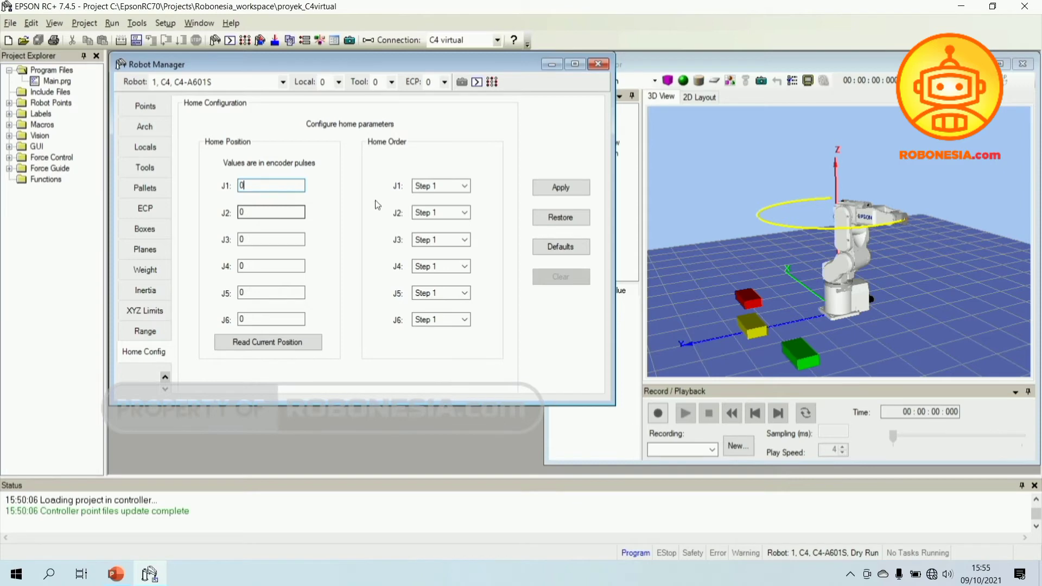
left_click(571, 189)
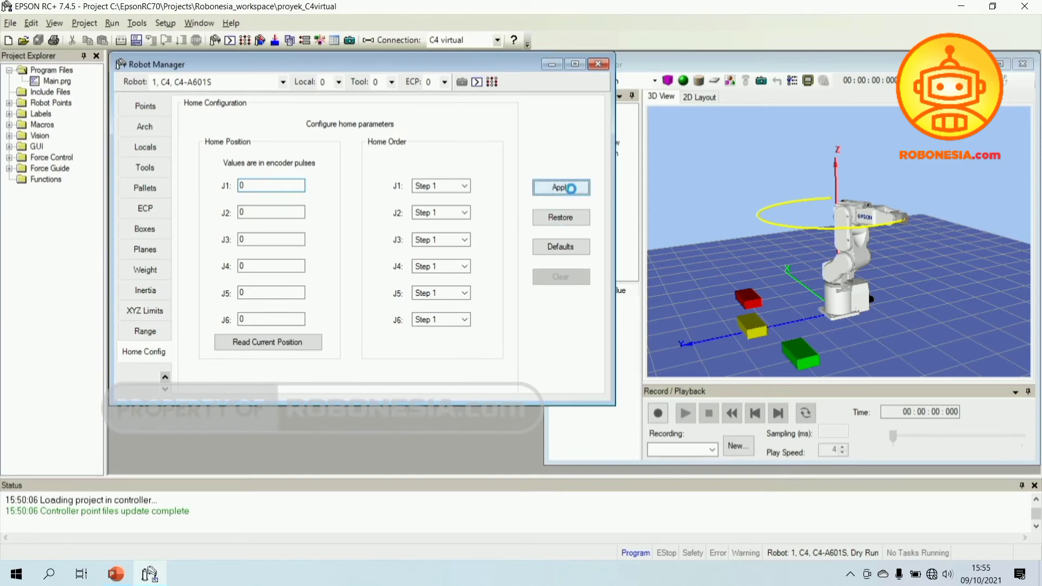
View the Points page for robot1.pts and return to the beginning of the Robot Manager's page list.
left_click(145, 106)
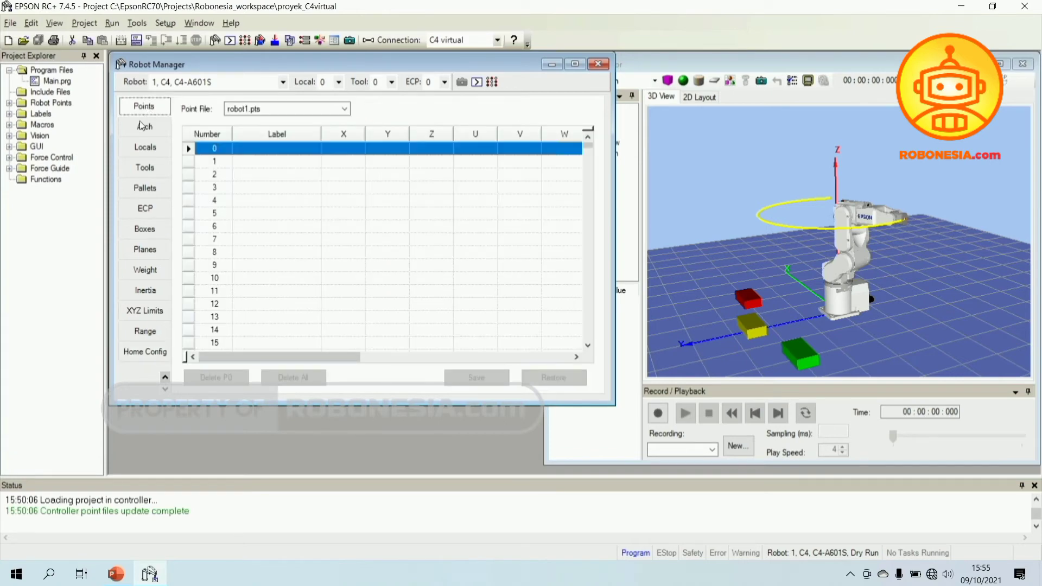
left_click(165, 377)
left_click(165, 377)
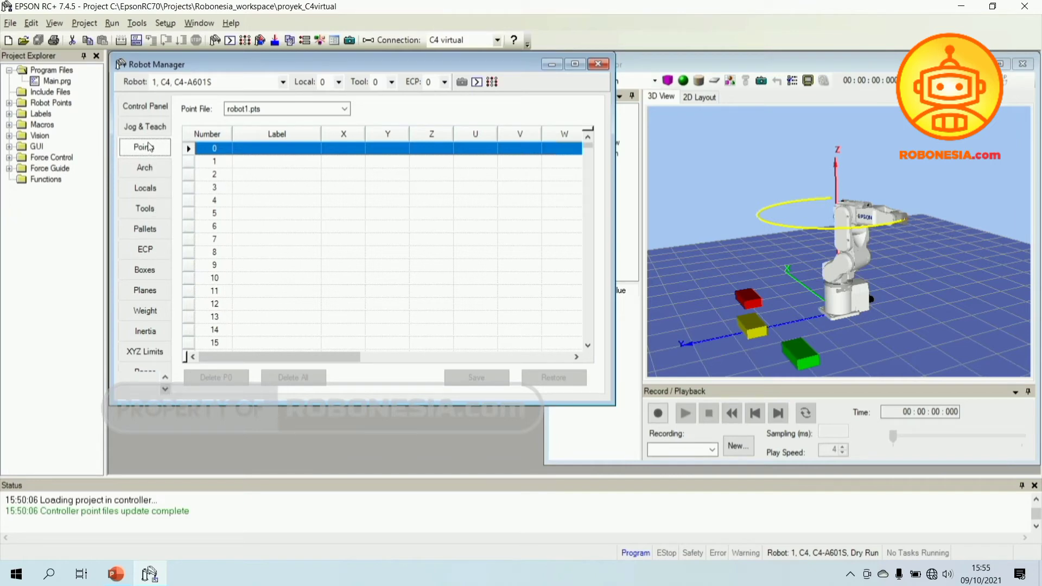
Execute Home for the C4 arm from the Robot Manager's Control Panel page and confirm the motion.
left_click(142, 107)
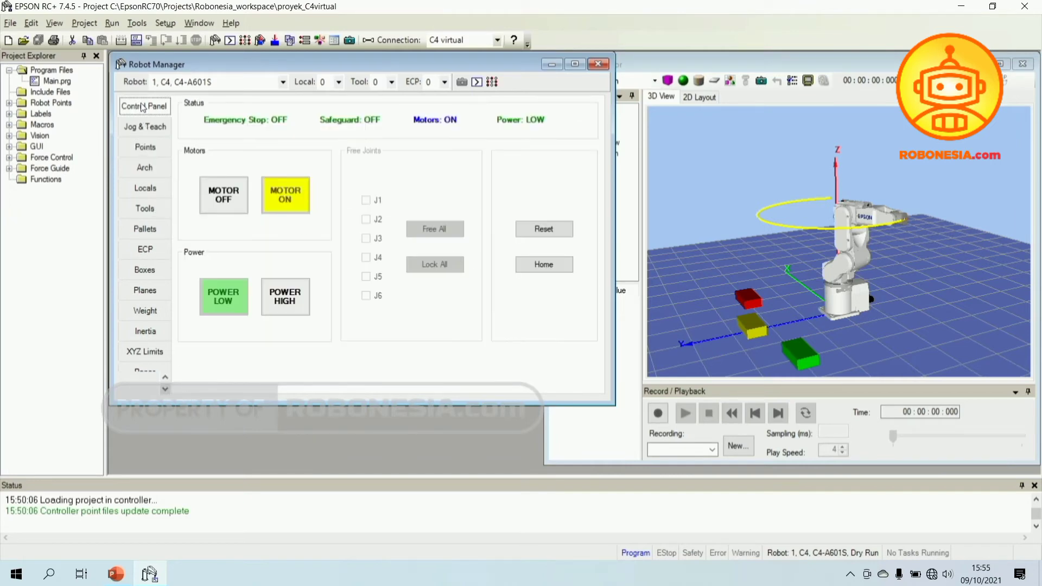
left_click(553, 265)
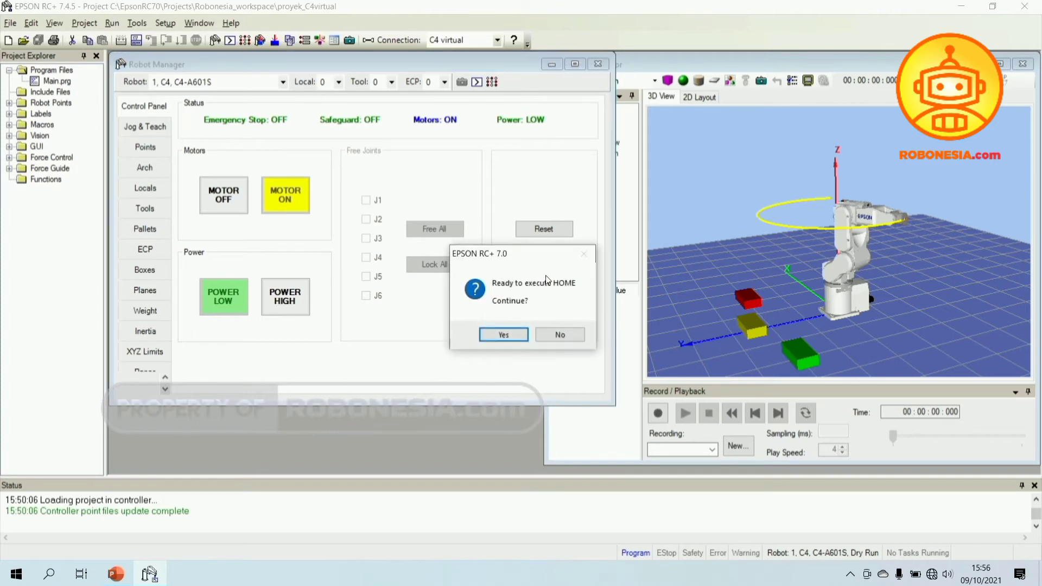
left_click(520, 335)
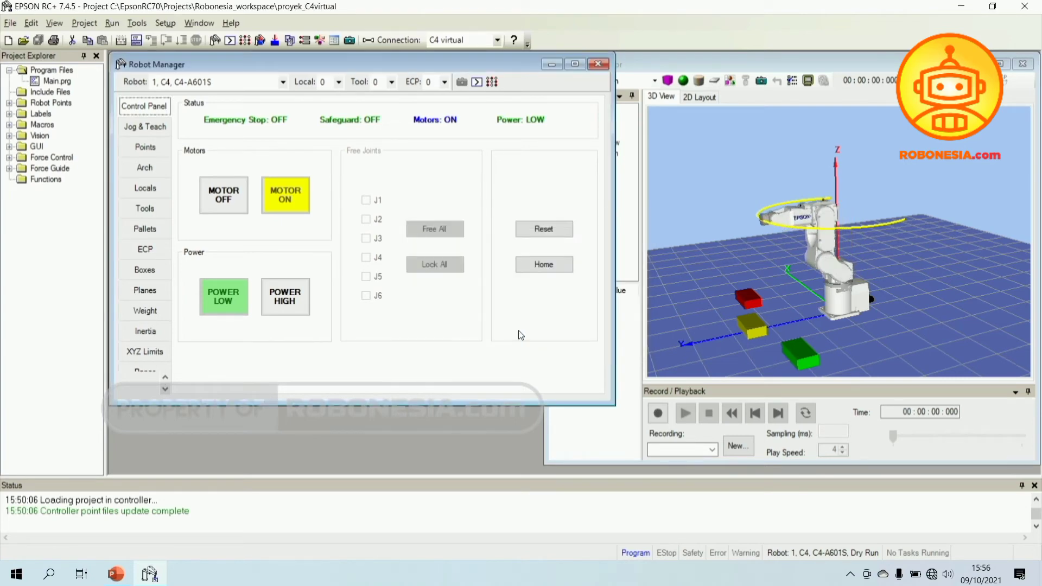
Jog joint J2 continuously in the negative direction to about -68 degrees, then in the positive direction to about 48 degrees.
left_click(142, 128)
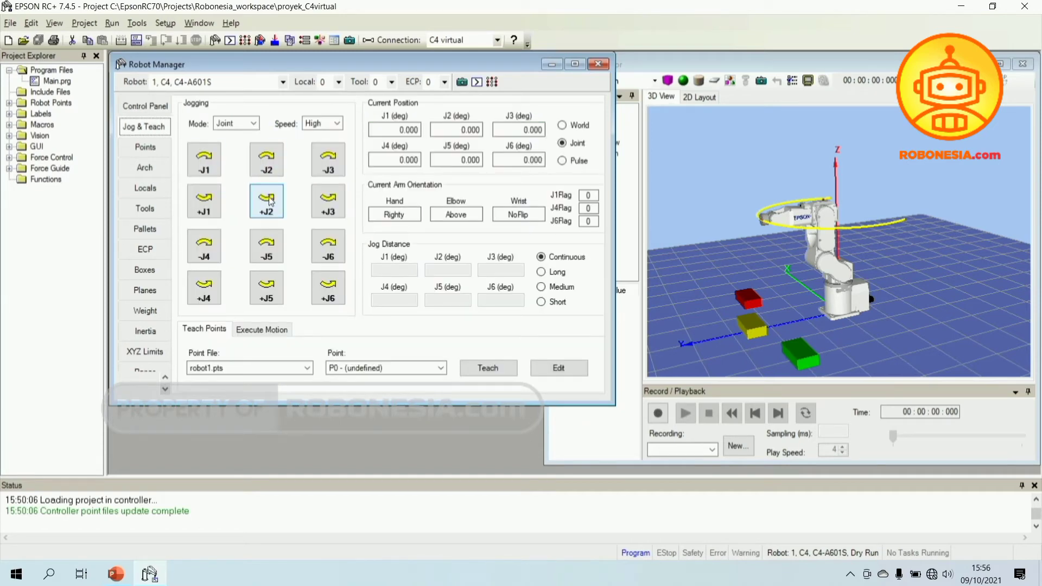
left_click(267, 158)
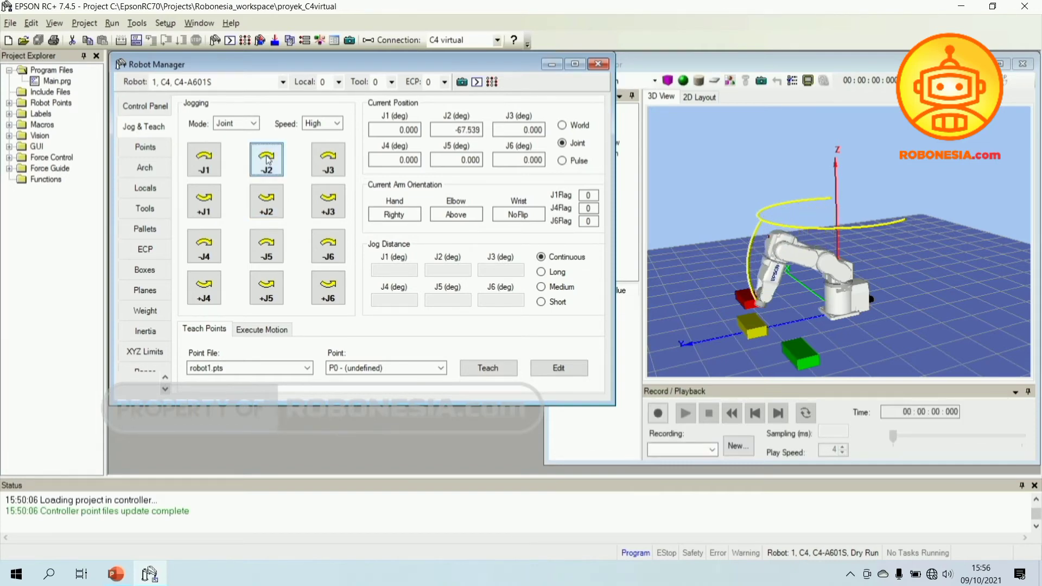
left_click(269, 207)
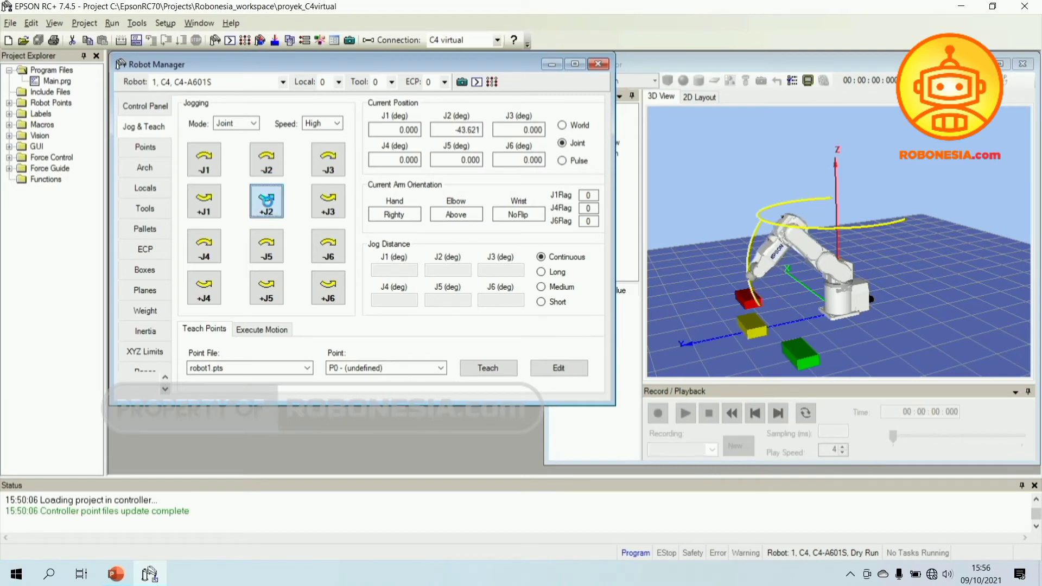
left_click_drag(266, 202, 270, 207)
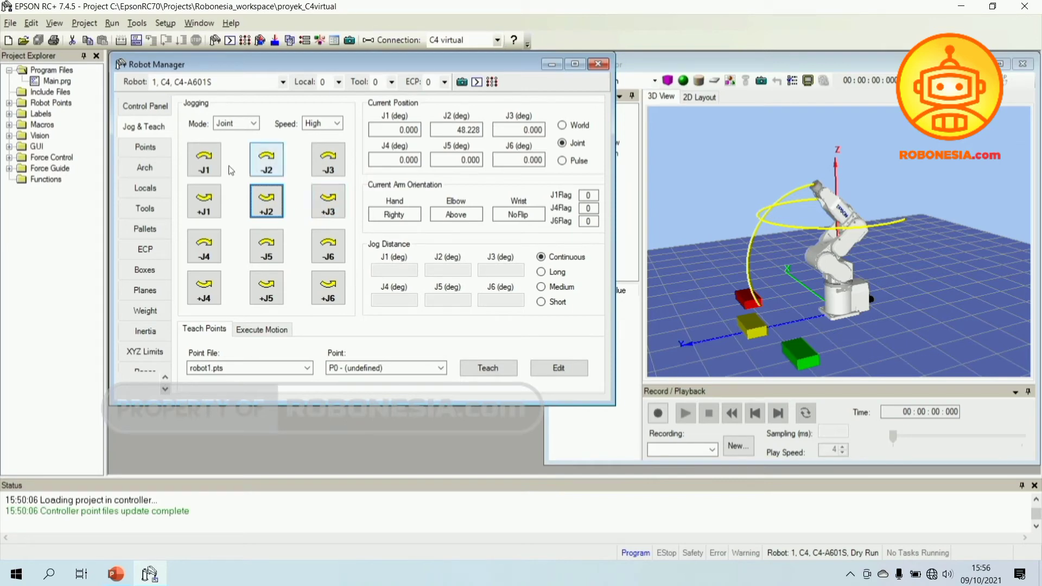
Check the home position values on the Home Config page and send the arm back to home from the Control Panel page.
left_click(165, 390)
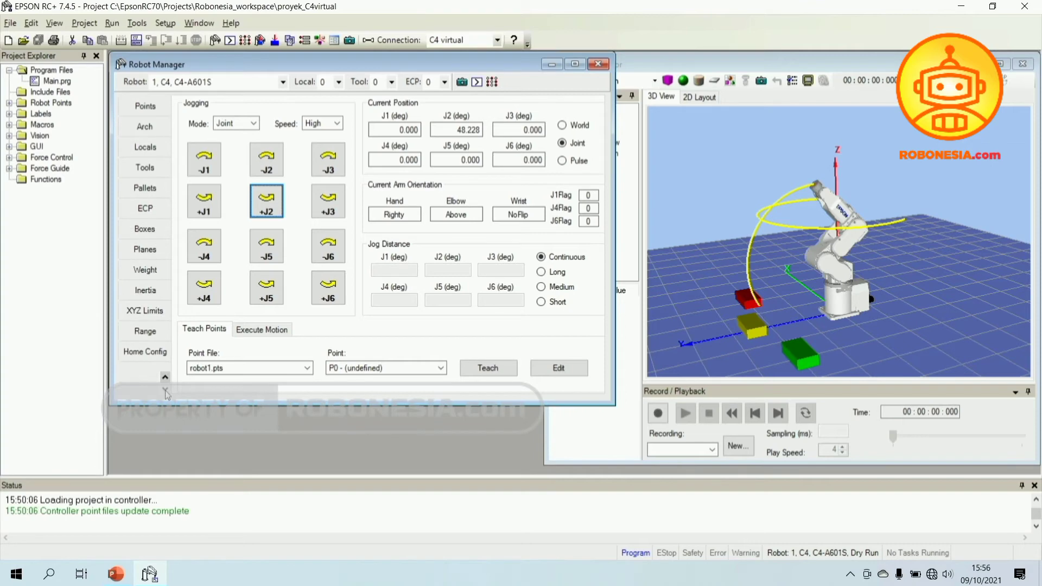
left_click(158, 354)
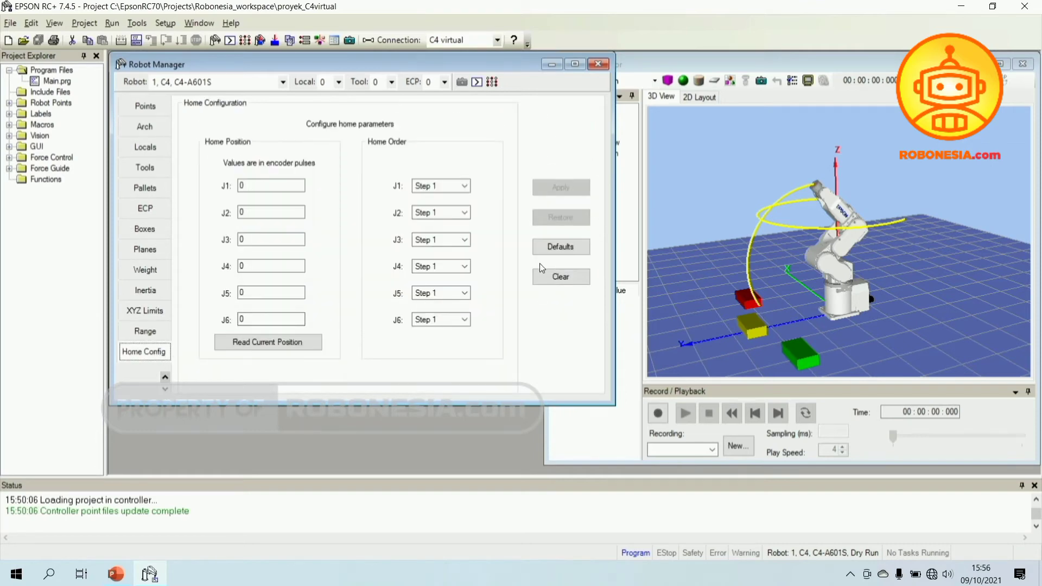
left_click(165, 377)
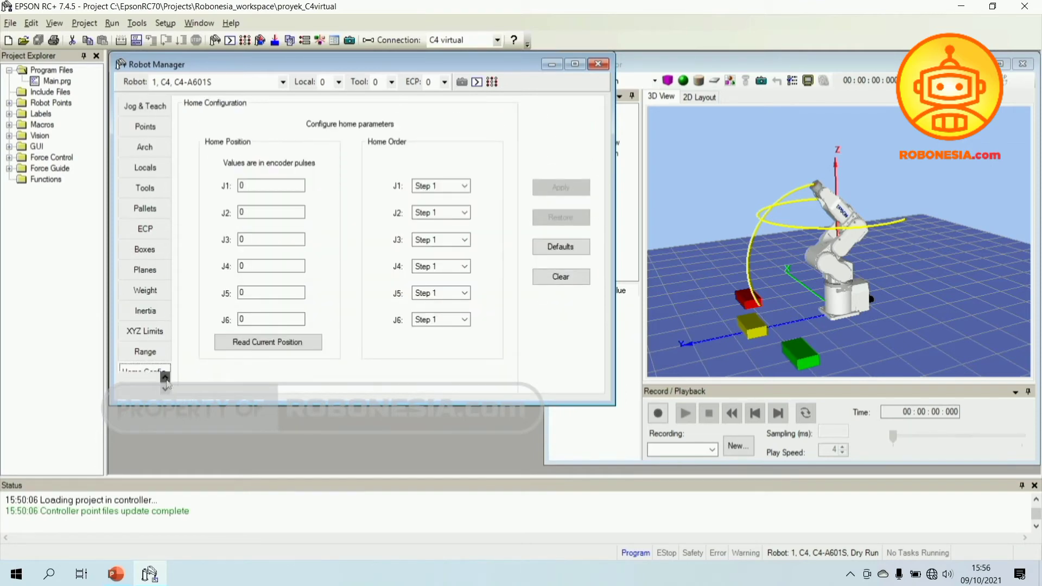
left_click(165, 377)
left_click(149, 109)
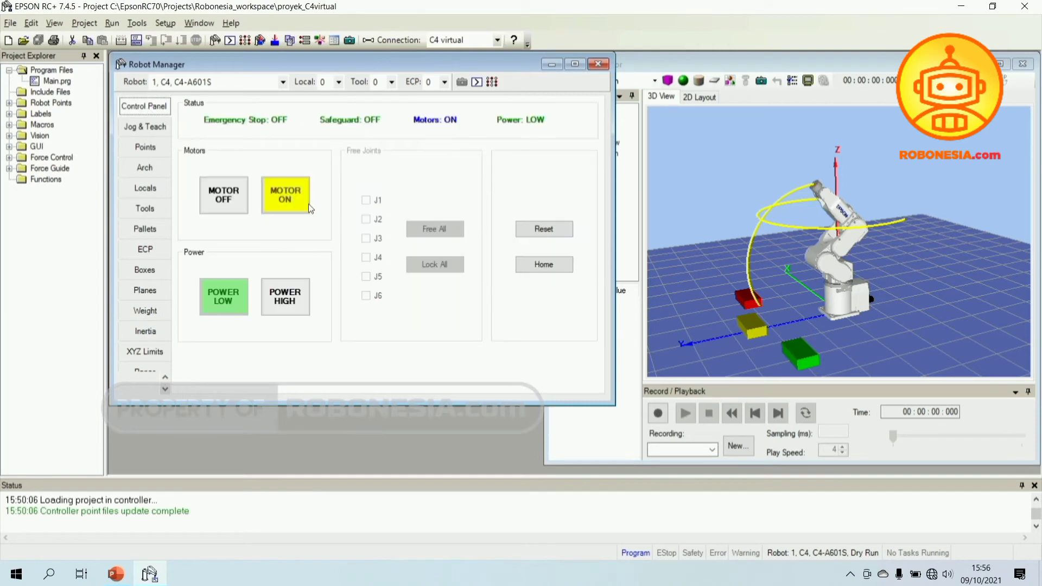
left_click(544, 273)
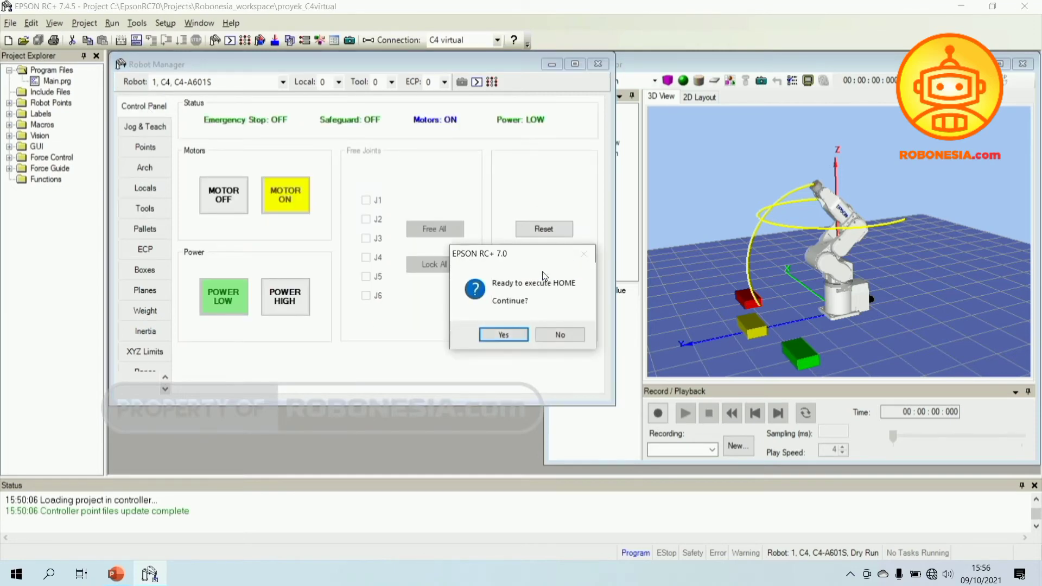
left_click(510, 334)
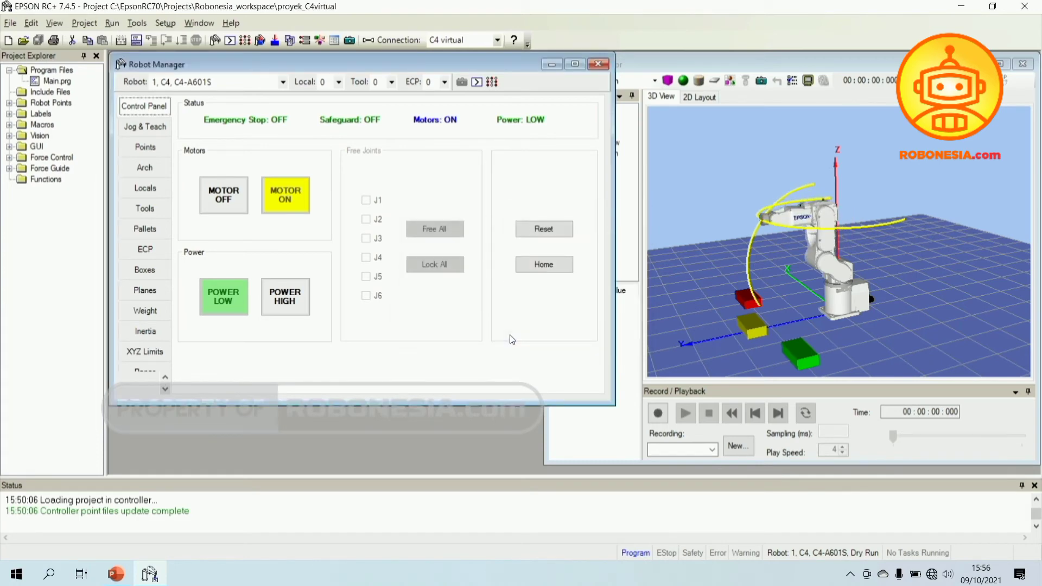
Jog joint J3 continuously in the negative direction to about -38 degrees, then in the positive direction to about 170 degrees.
left_click(139, 128)
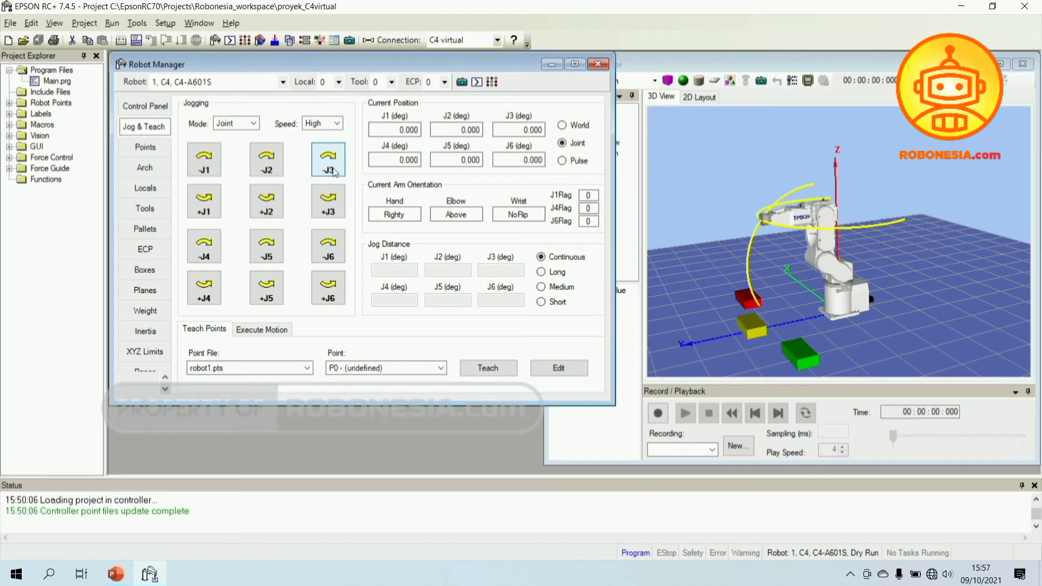
left_click_drag(334, 172, 335, 172)
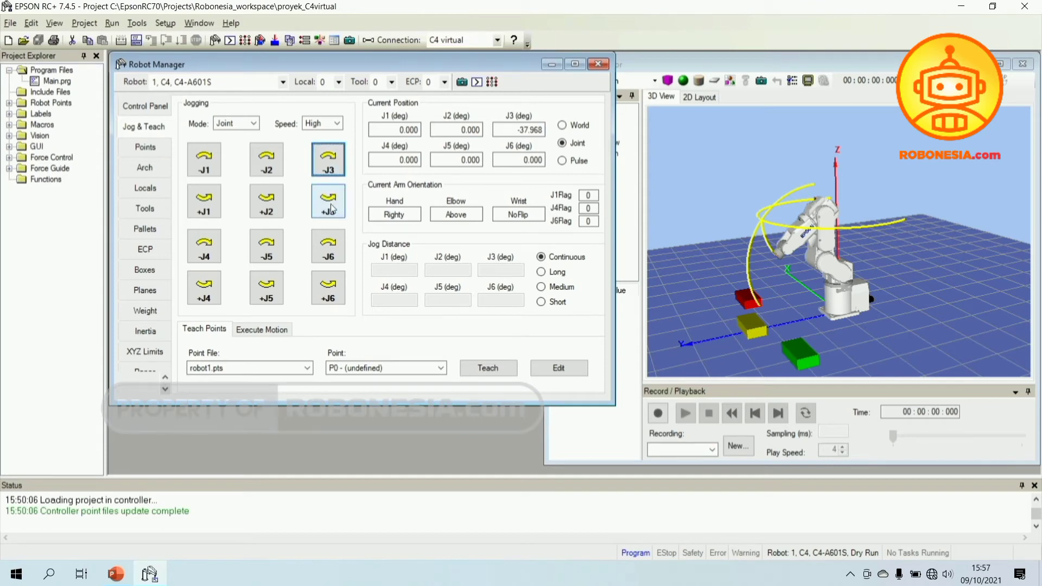
left_click_drag(332, 209, 333, 208)
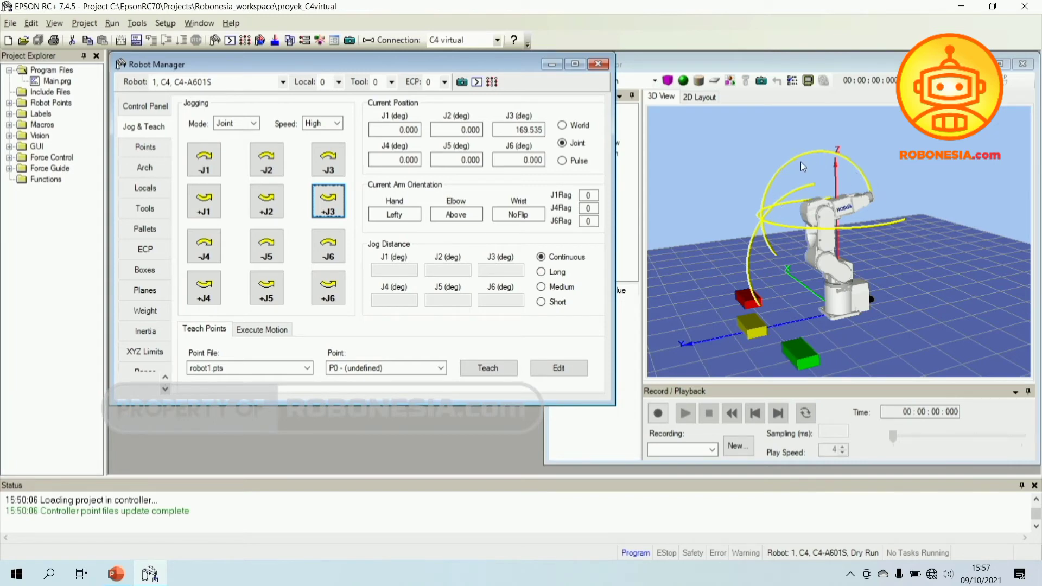
Clear the drawn TCP paths from the simulator's 3D view and return the arm to its home position.
left_click(792, 81)
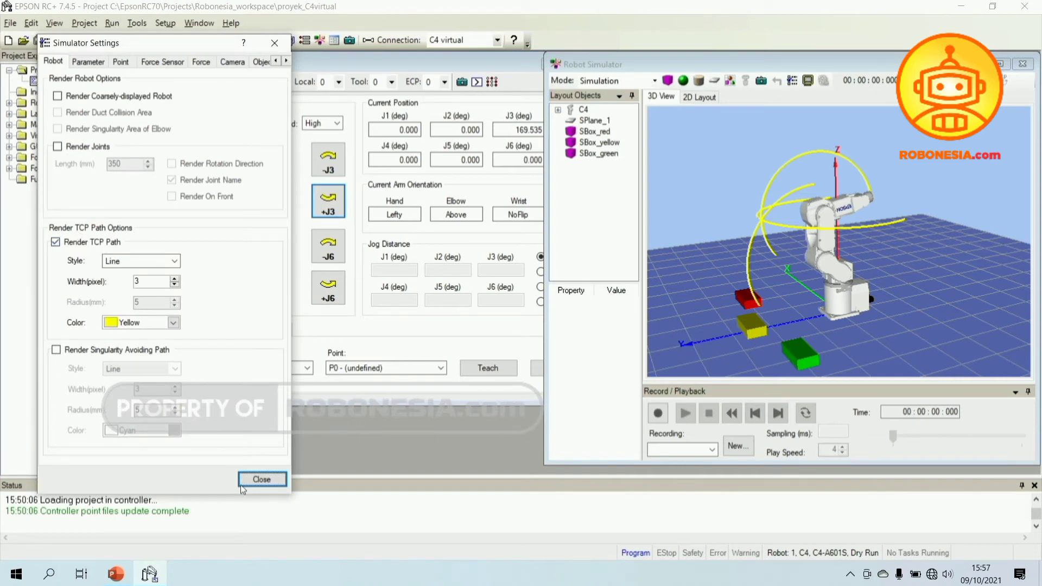
left_click(262, 480)
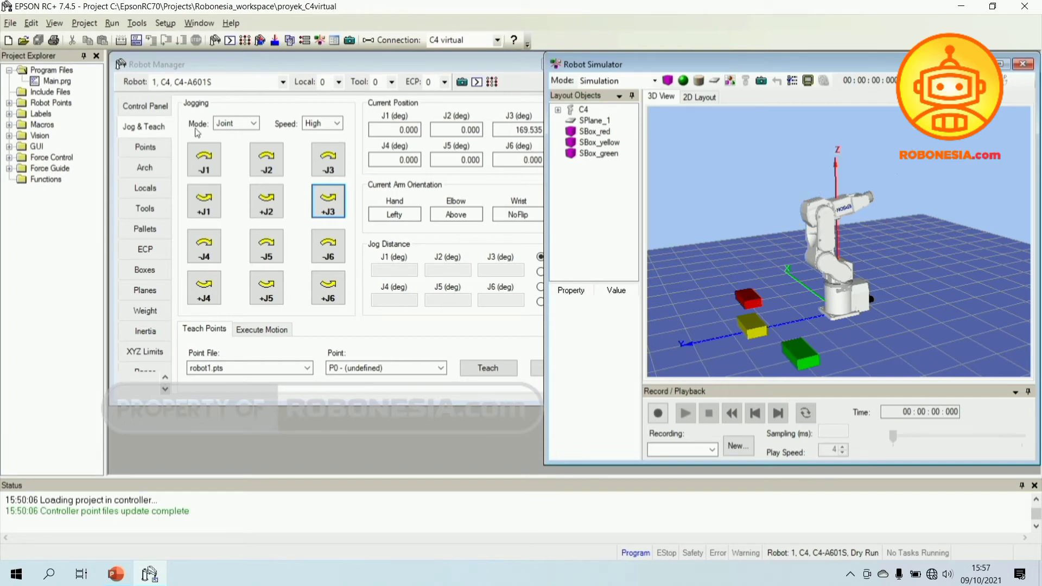
left_click(153, 115)
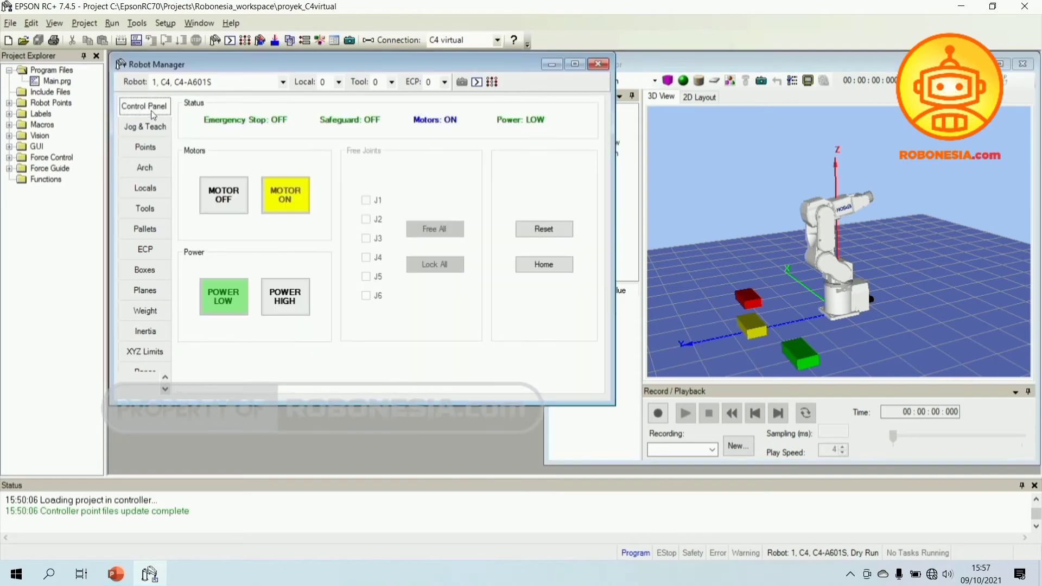
left_click(556, 265)
left_click(520, 336)
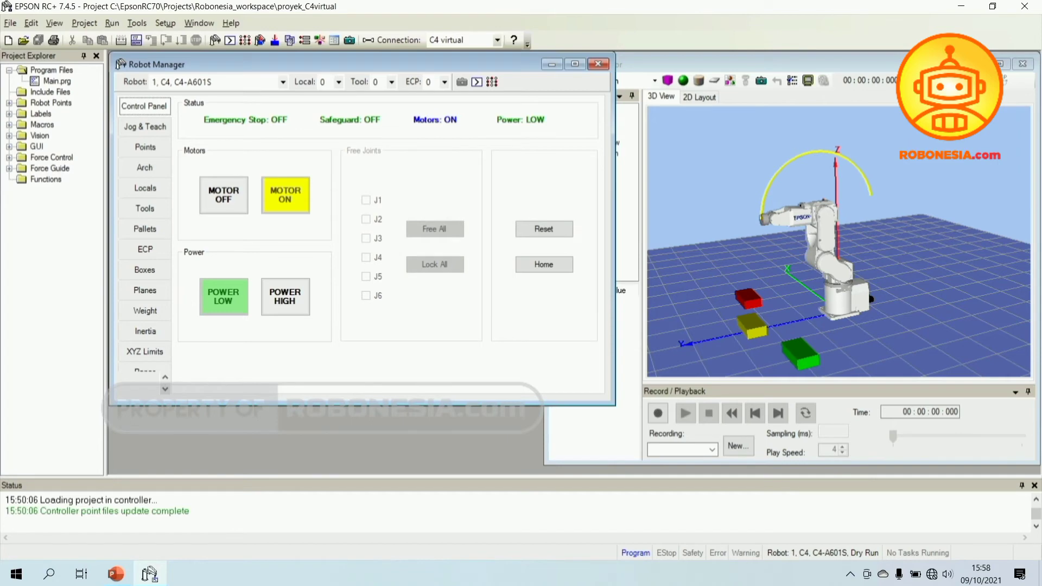
left_click(667, 181)
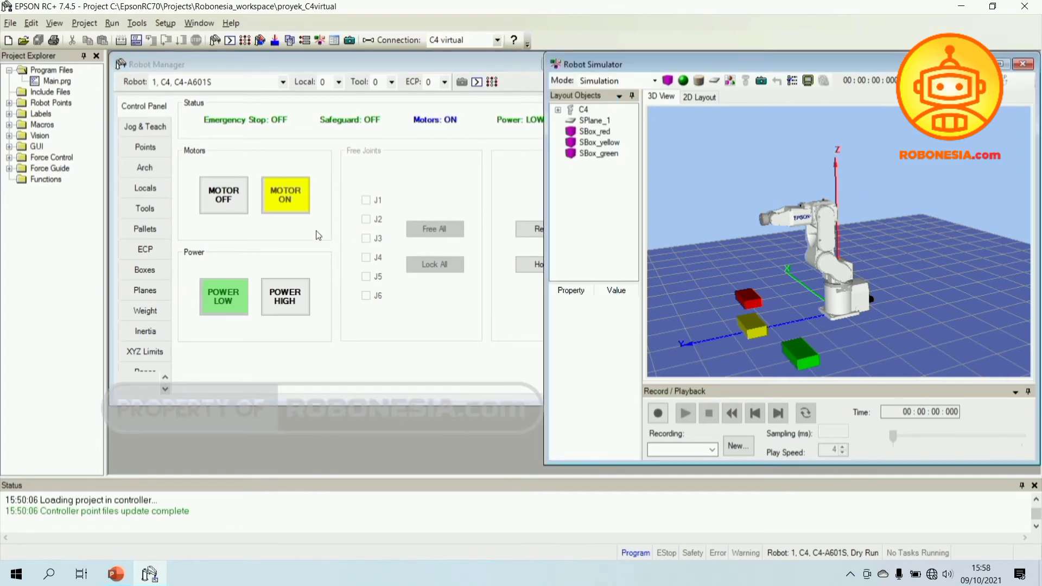
Jog joint J4 continuously in the negative direction to about -111 degrees, with the arm shown close up in the simulator.
left_click(148, 128)
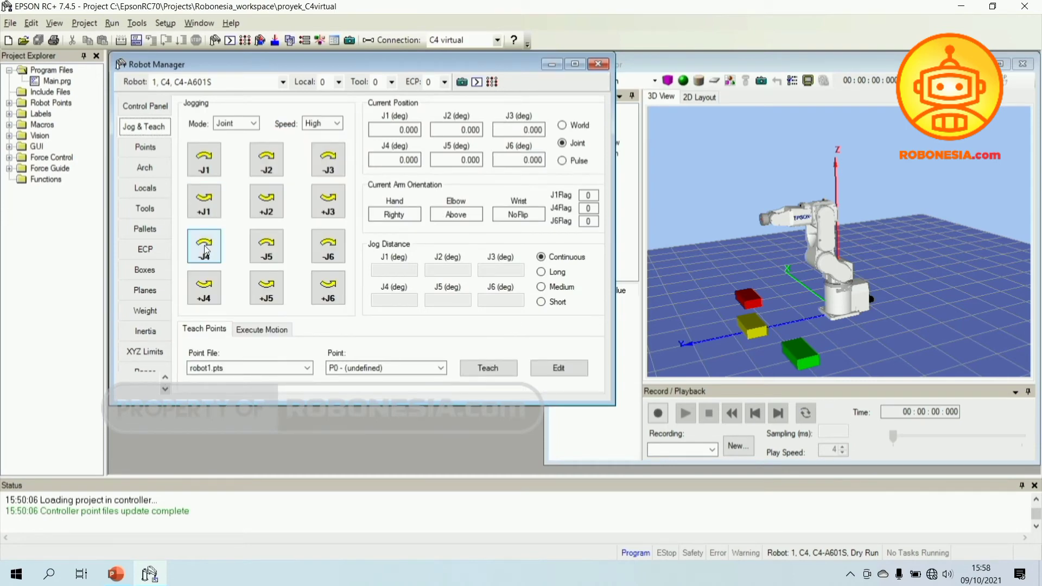
scroll(797, 255, "up", 5)
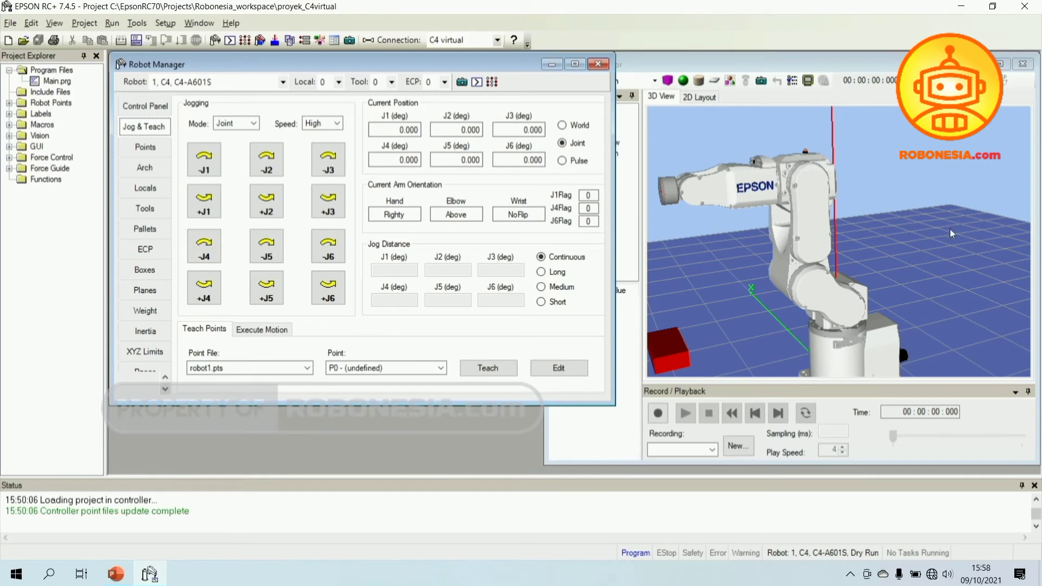
scroll(787, 258, "down", 5)
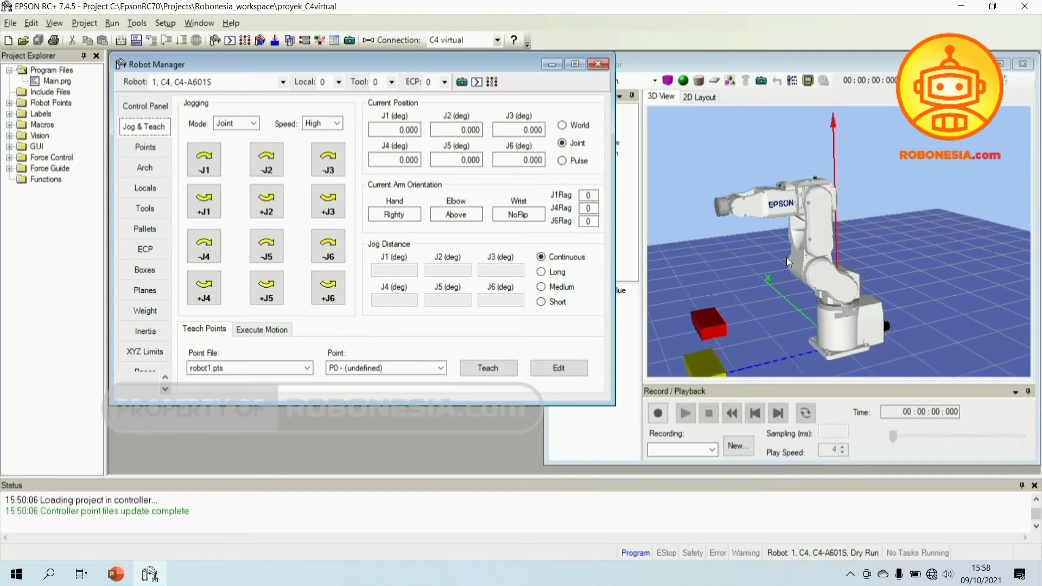
left_click(702, 257)
scroll(700, 256, "up", 4)
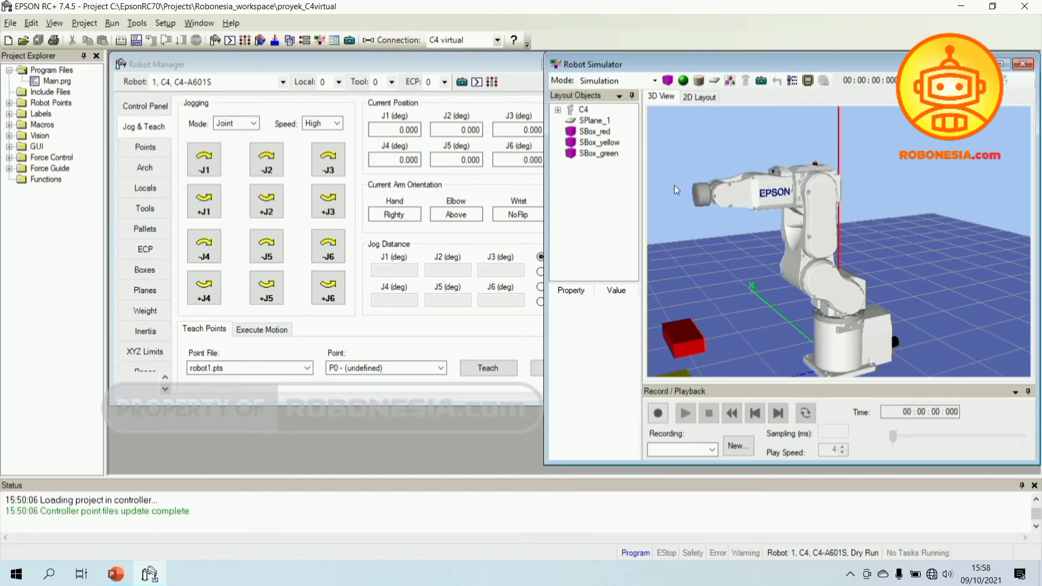
left_click(203, 249)
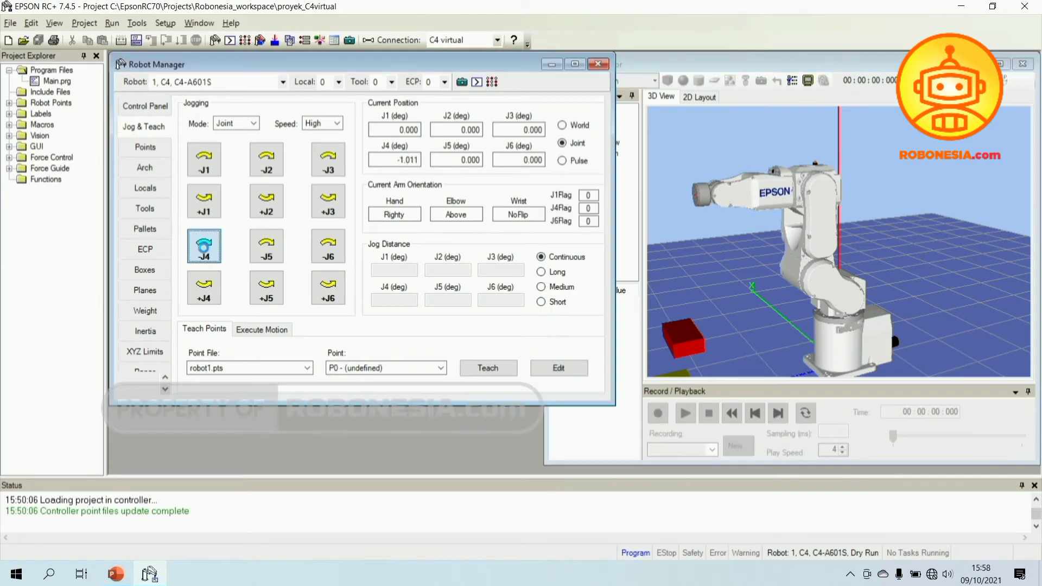
left_click_drag(204, 248, 203, 249)
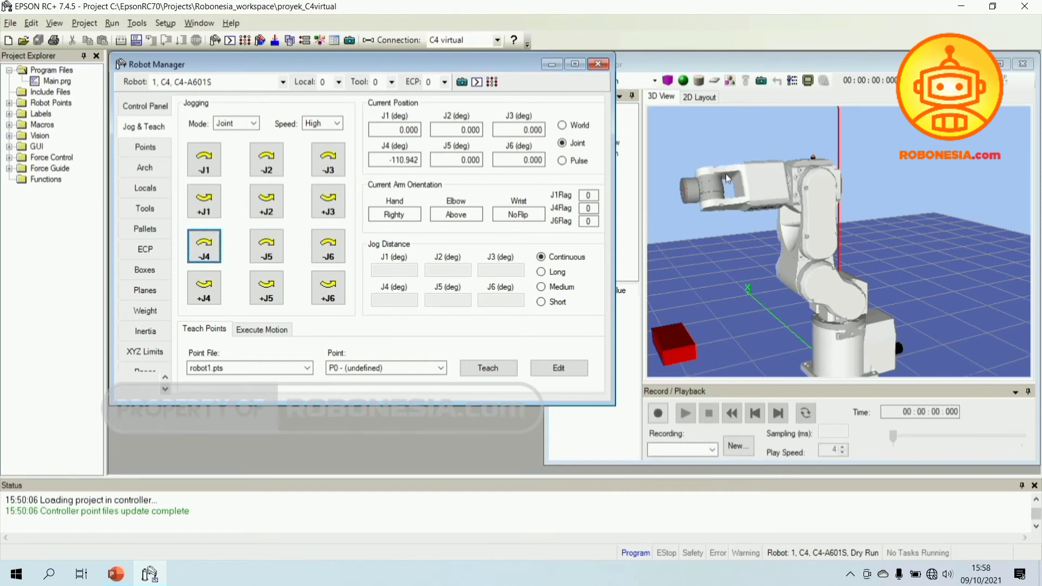
Jog joint J4 continuously in the positive direction to about 76 degrees.
left_click_drag(705, 166, 671, 157)
left_click(213, 294)
left_click_drag(212, 293, 212, 294)
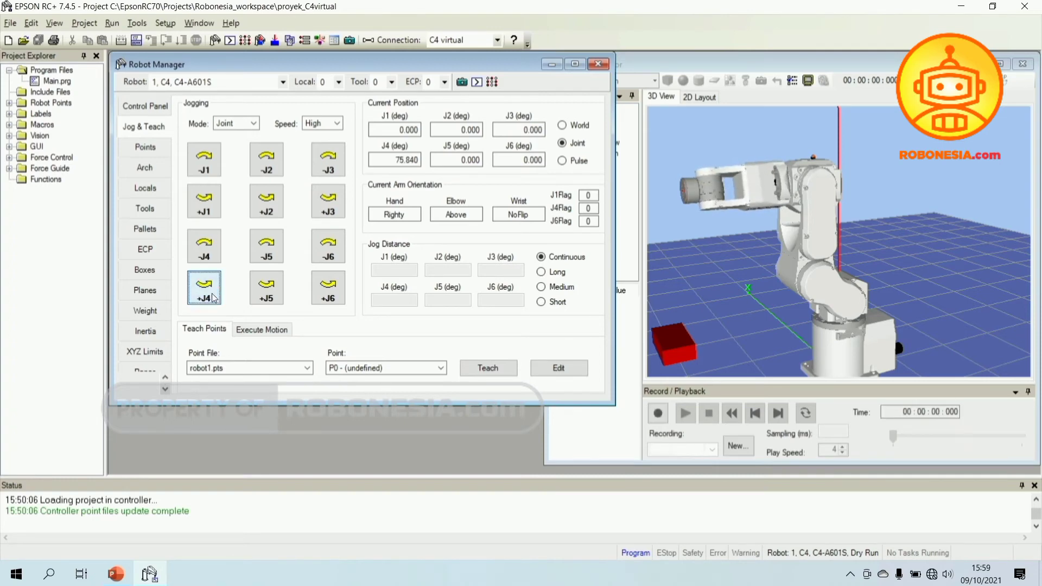
Show the whole arm at an angle in the simulator and execute Home to reset joint J4.
left_click(913, 226)
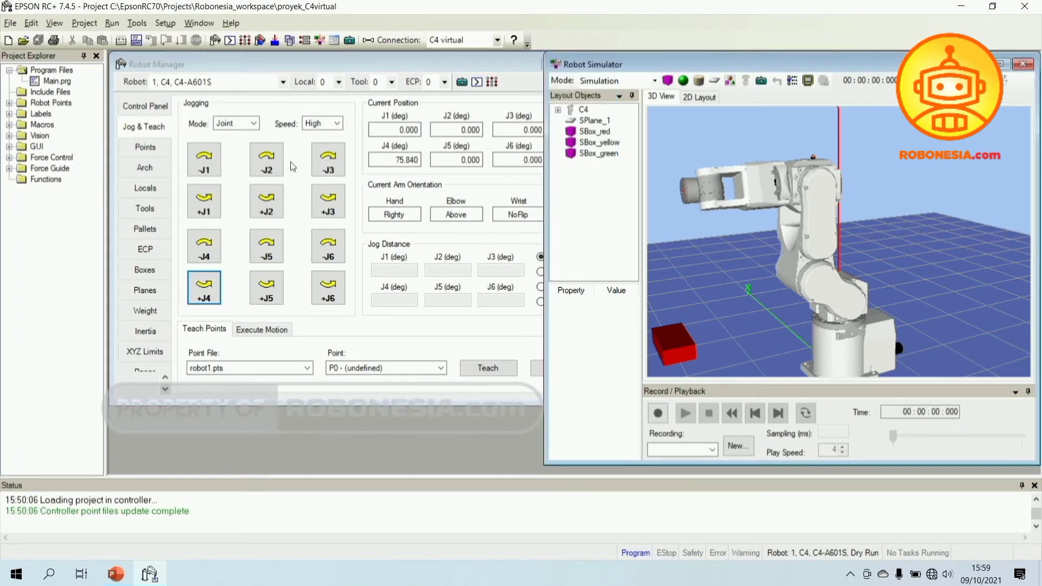
left_click_drag(688, 229, 697, 165)
scroll(907, 186, "down", 5)
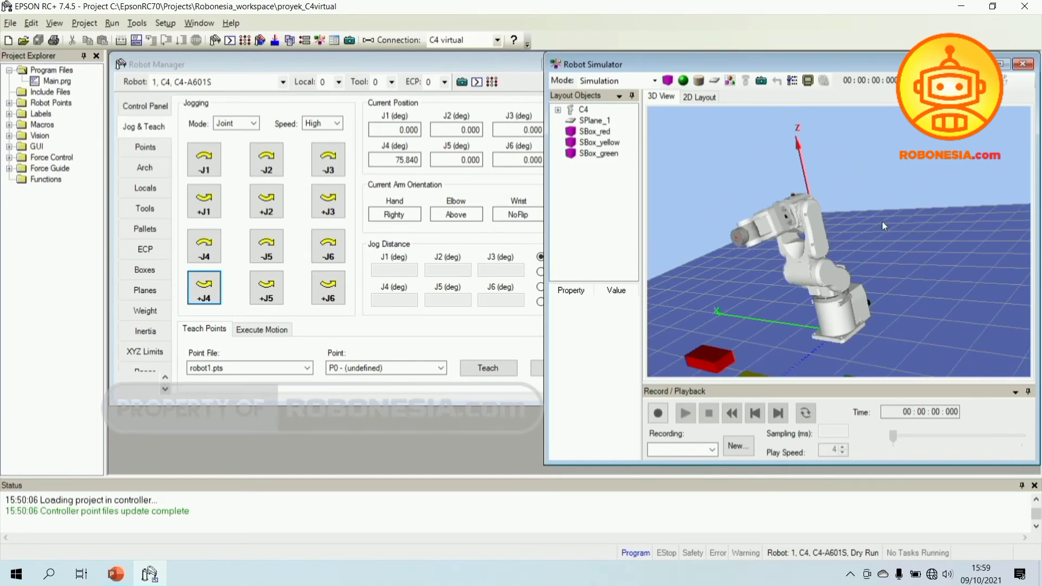
left_click(147, 107)
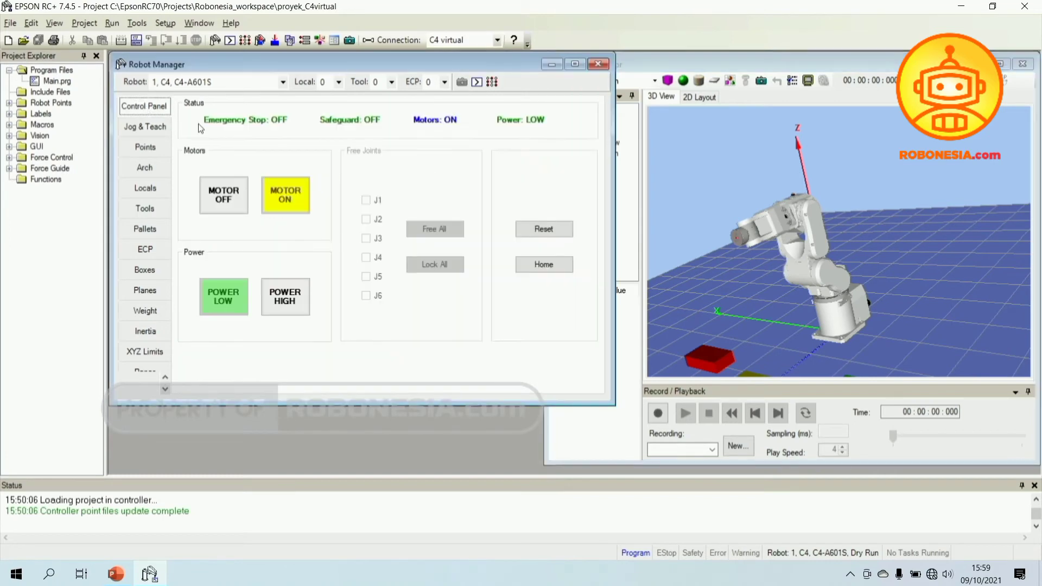
left_click(544, 264)
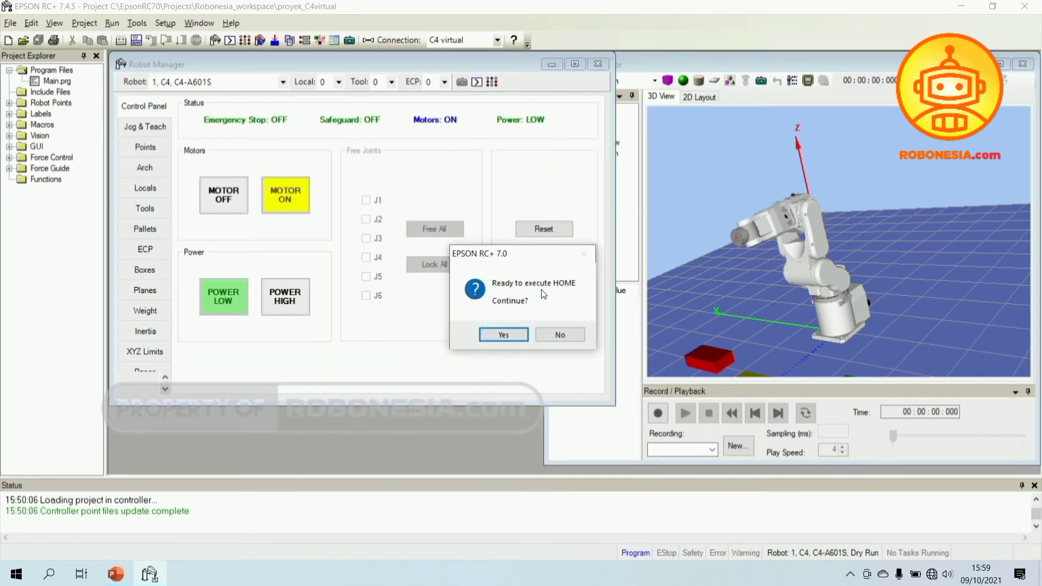
left_click(520, 331)
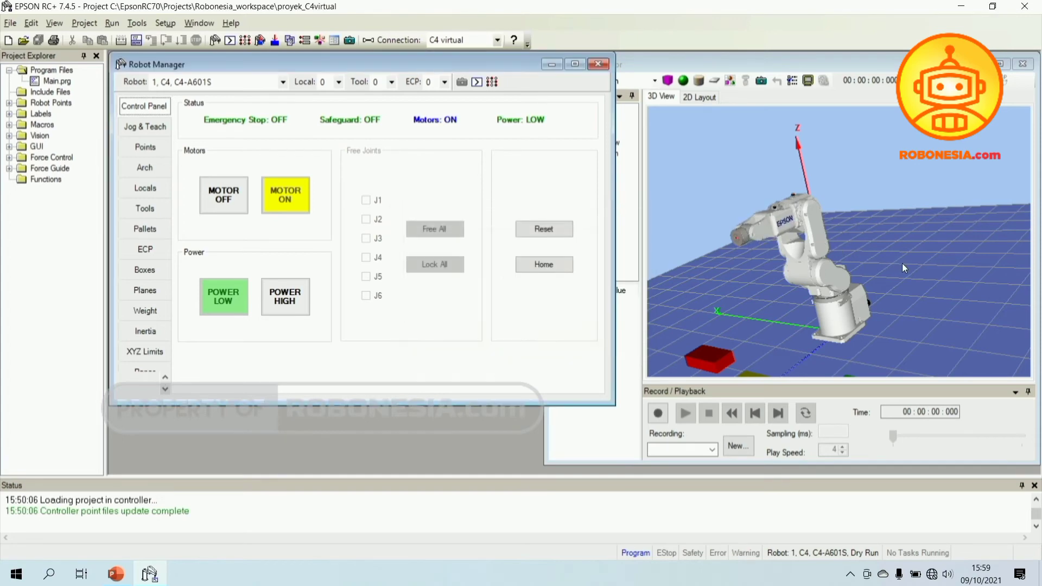
Jog joint J5 continuously to about -102 degrees, and back in the positive direction to about 91 degrees, with the wrist shown close up.
left_click_drag(902, 263, 689, 237)
left_click_drag(930, 192, 723, 252)
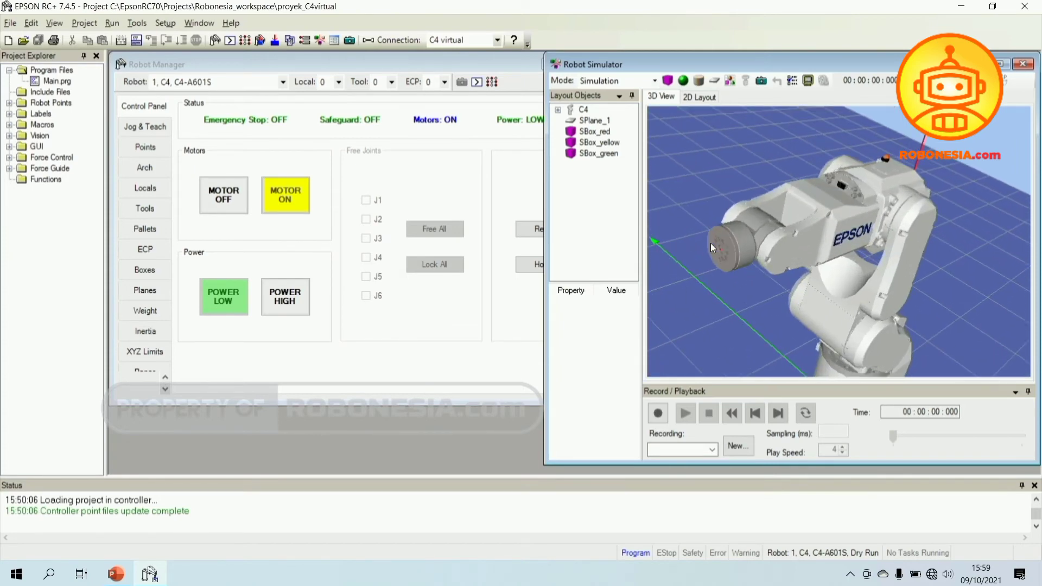
left_click(152, 132)
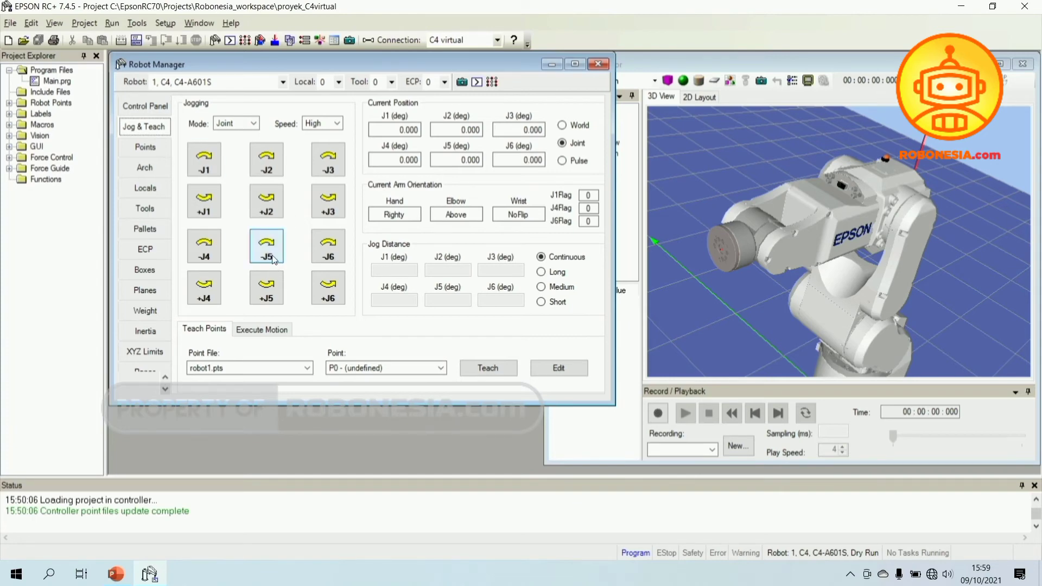
left_click_drag(274, 258, 274, 260)
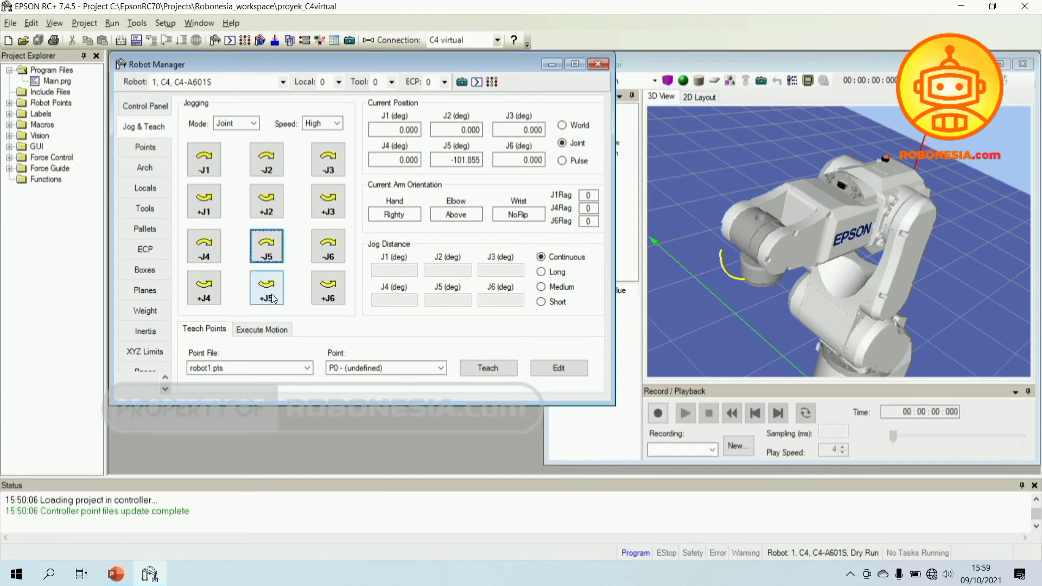
left_click_drag(273, 298, 273, 297)
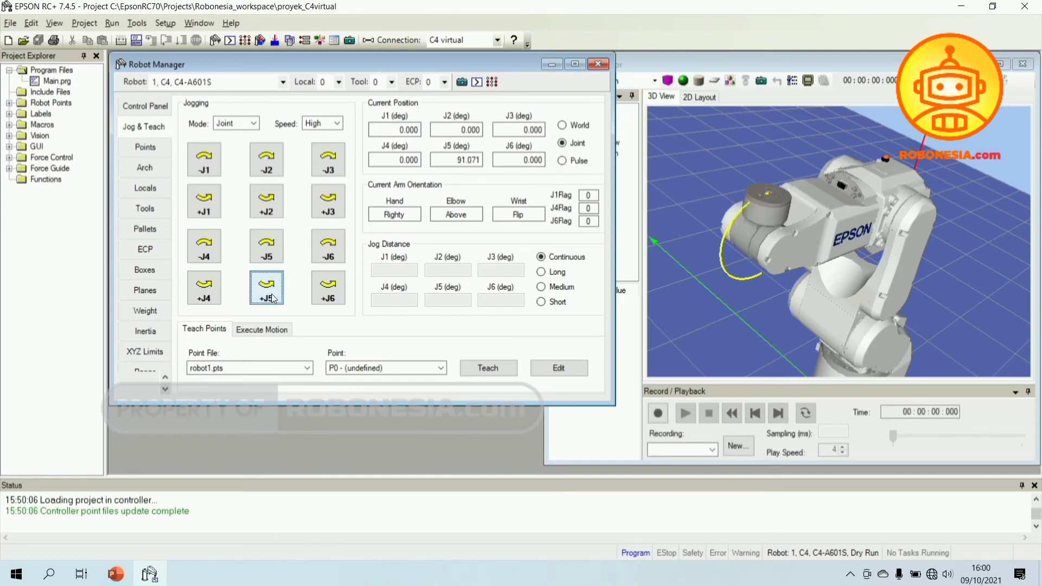
Execute Home to return joint J5 to its home position.
left_click(151, 106)
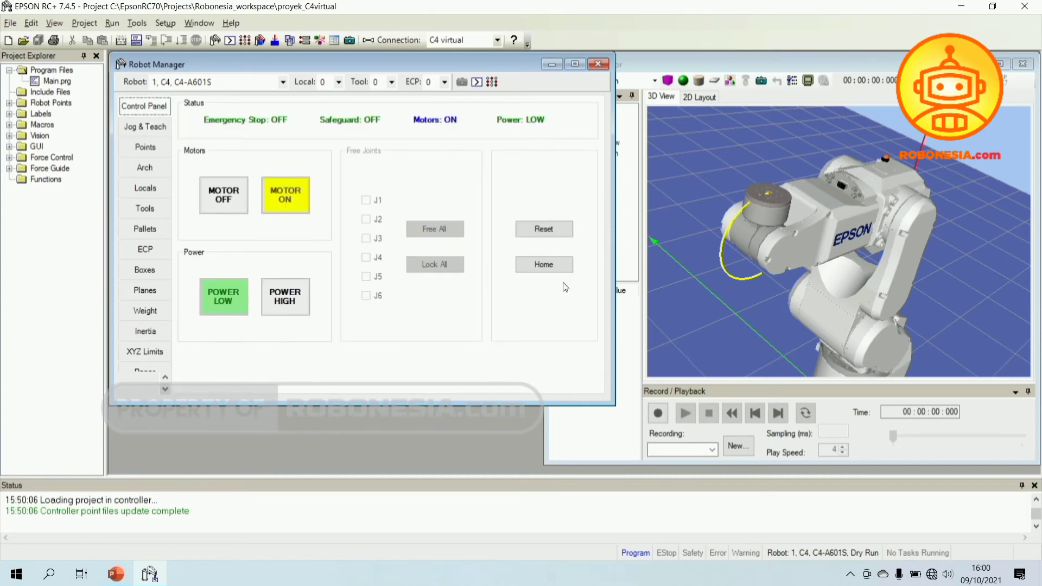
left_click(556, 266)
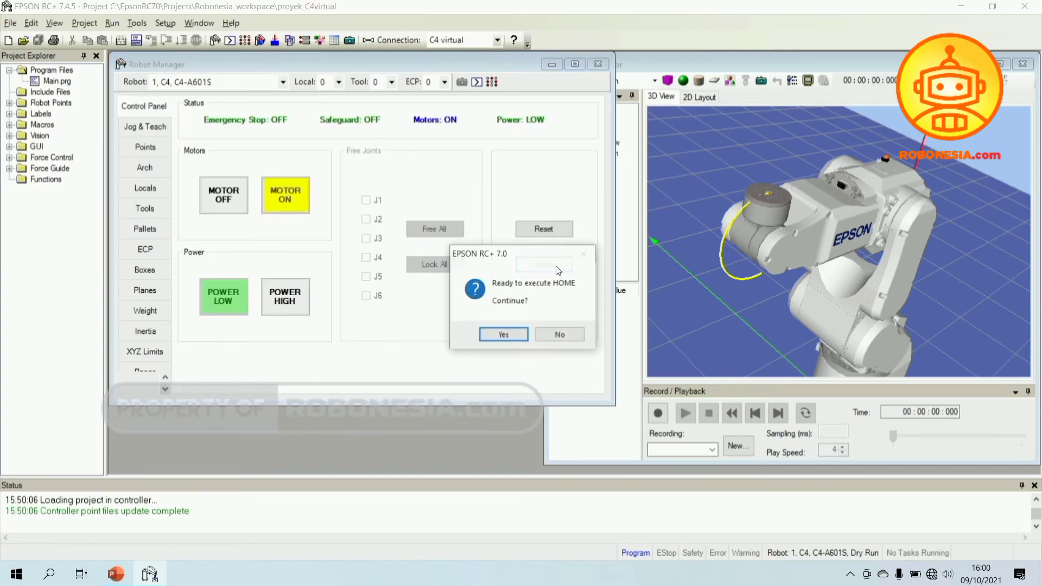
left_click(514, 336)
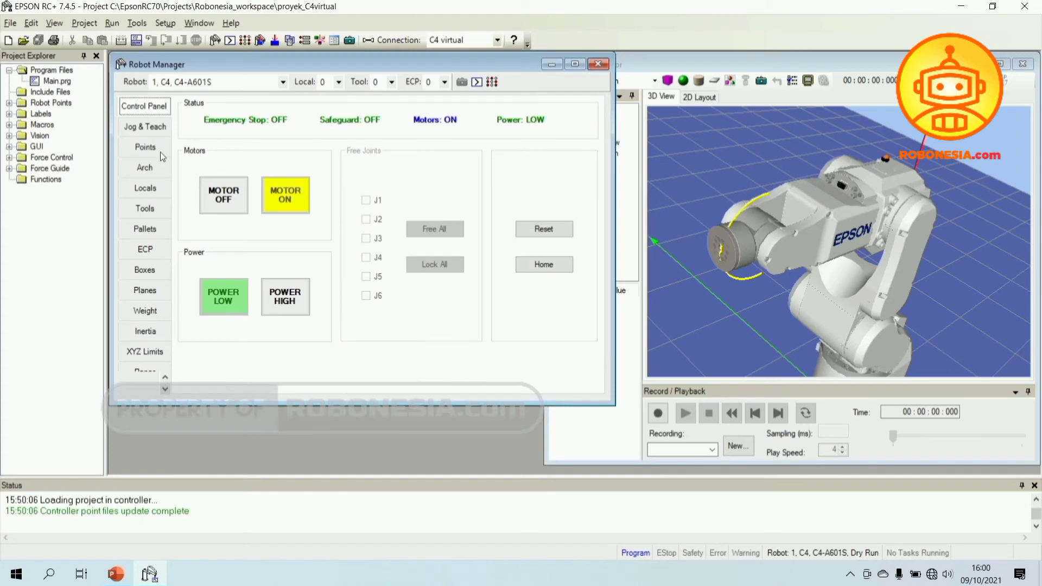
Clear the drawn TCP path and jog joint J6 continuously to -360 degrees and back in the positive direction, using a wider simulator window.
left_click(145, 129)
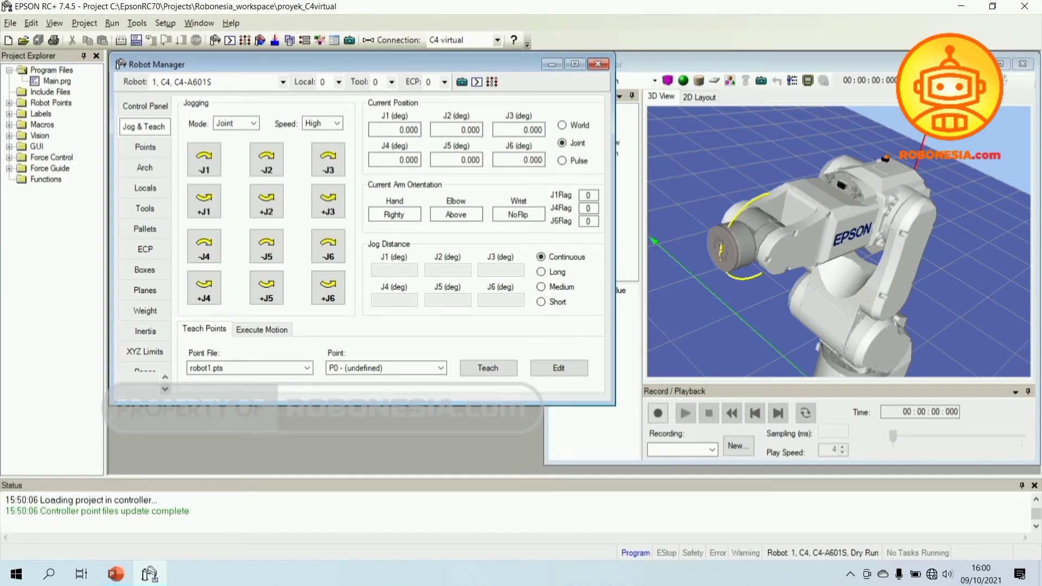
left_click(794, 159)
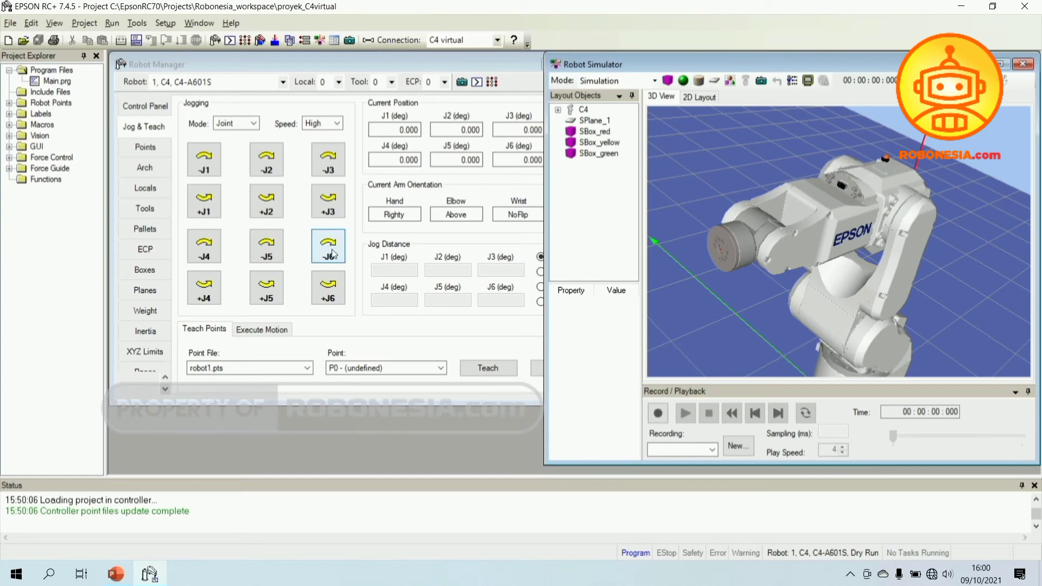
left_click_drag(673, 255, 713, 269)
scroll(707, 265, "up", 5)
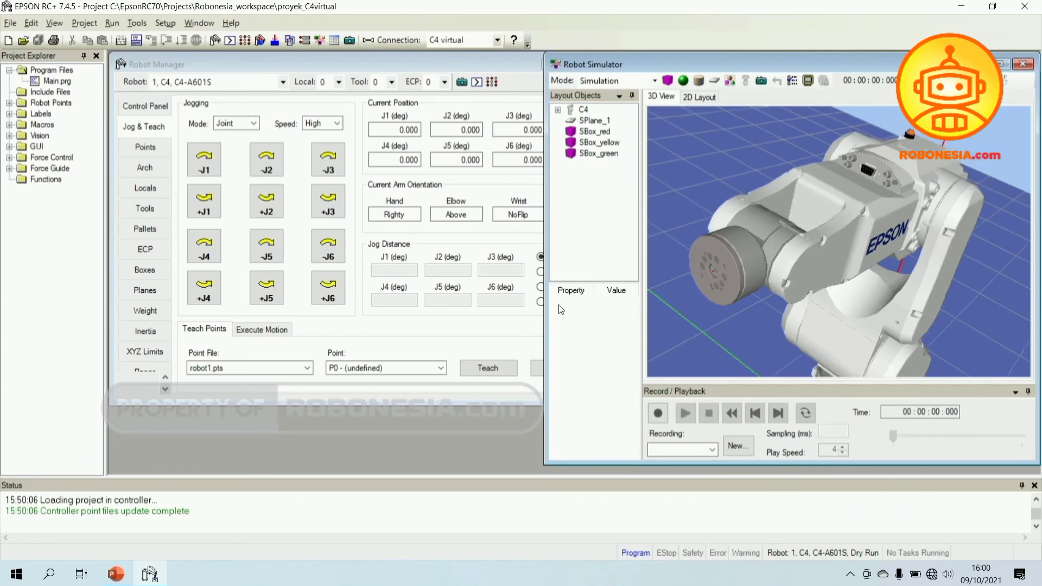
left_click_drag(546, 313, 467, 313)
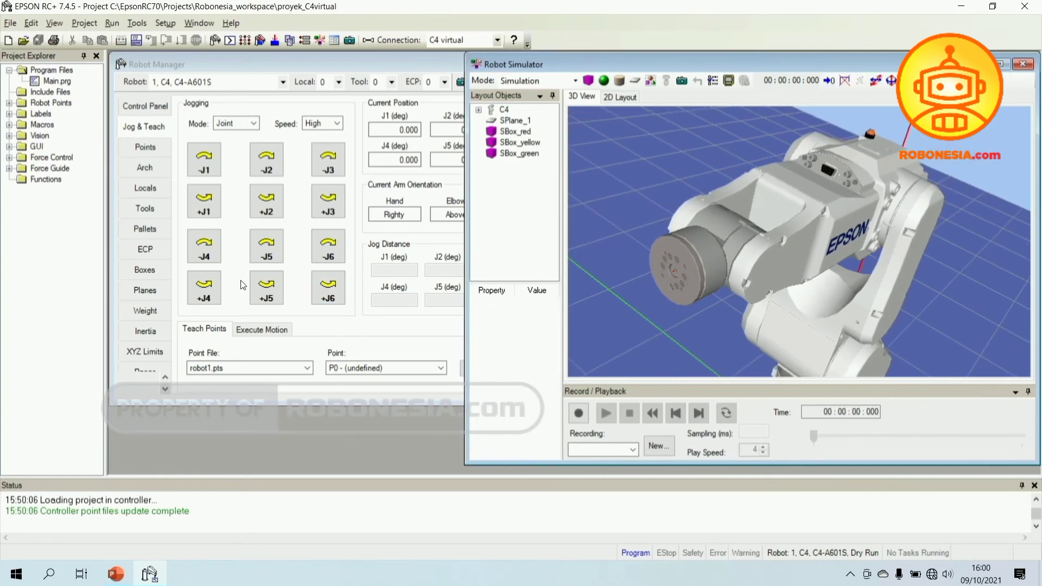
left_click(331, 248)
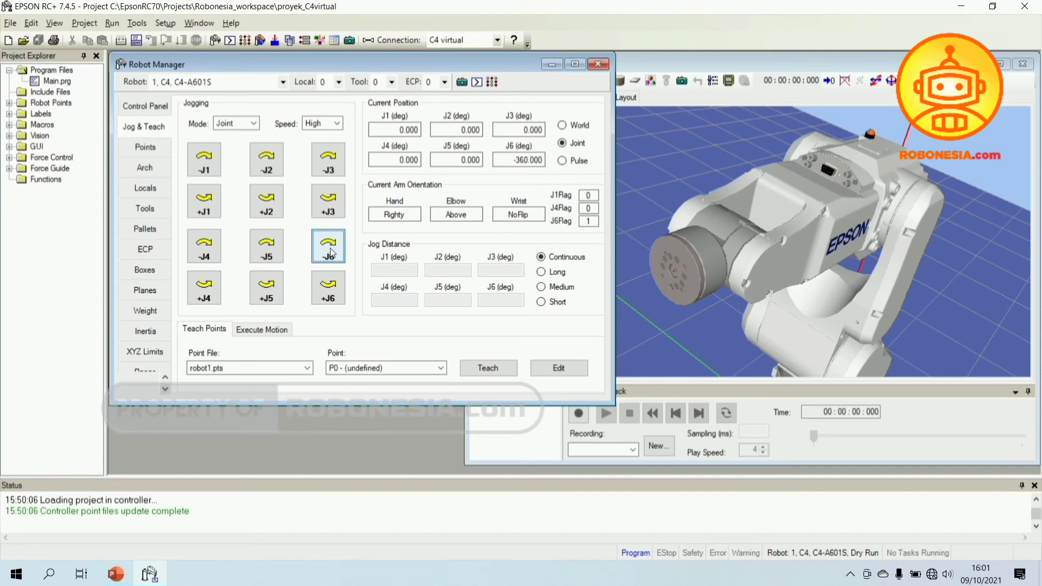
left_click(331, 295)
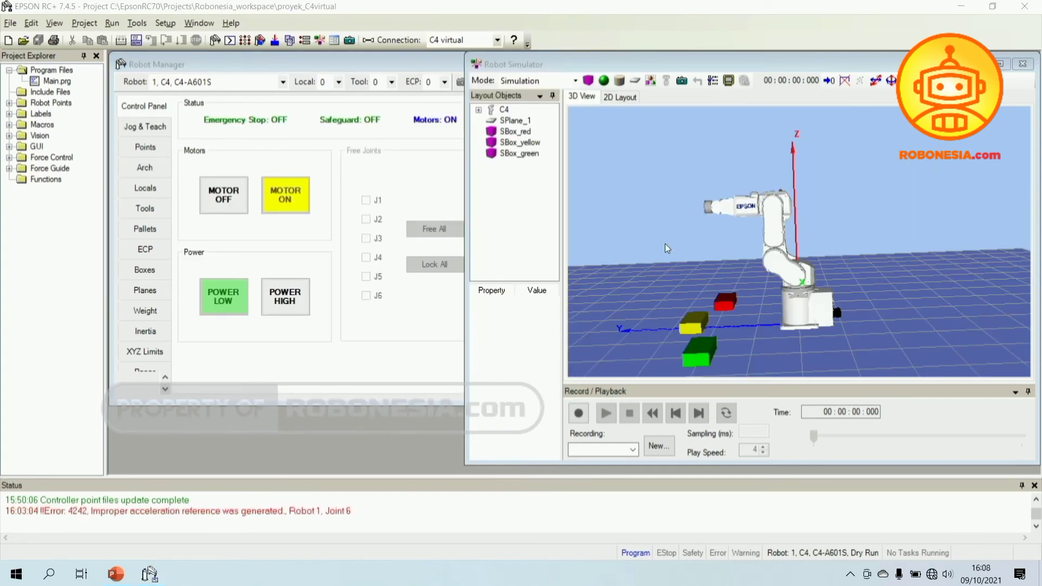
Set the Robot Manager's jogging mode to Joint.
left_click(161, 127)
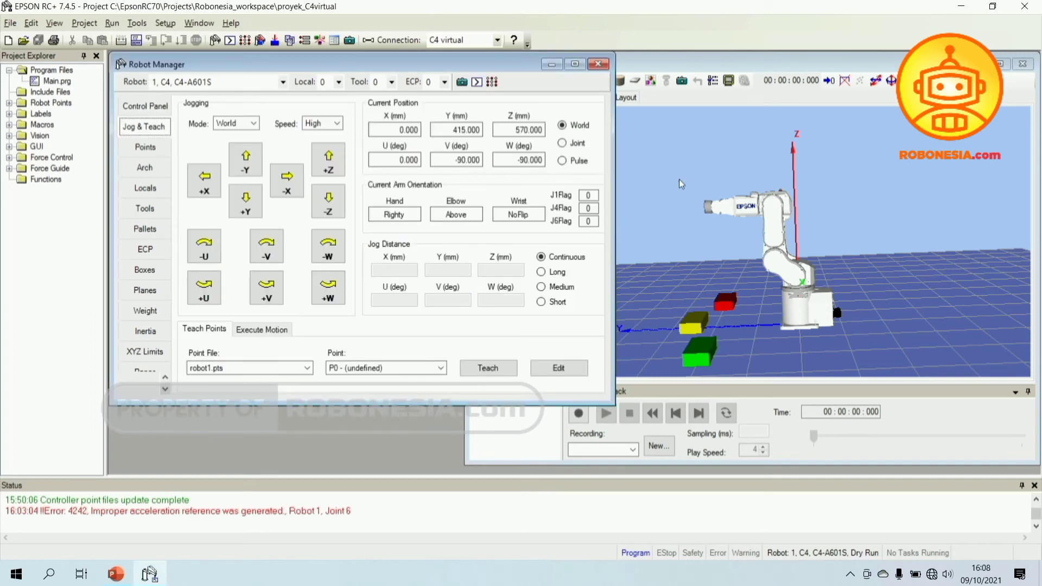
left_click(253, 124)
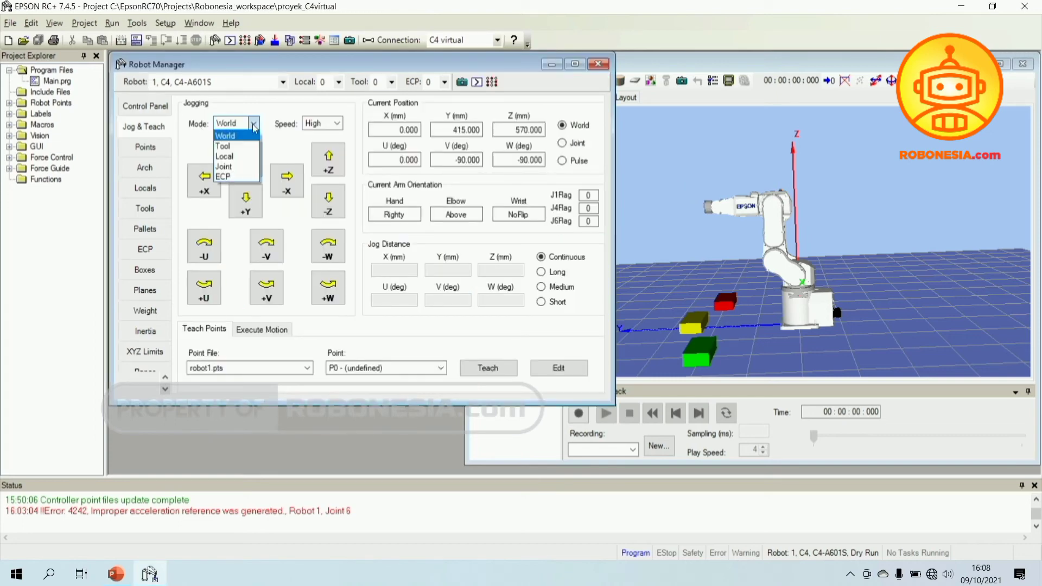
left_click(240, 168)
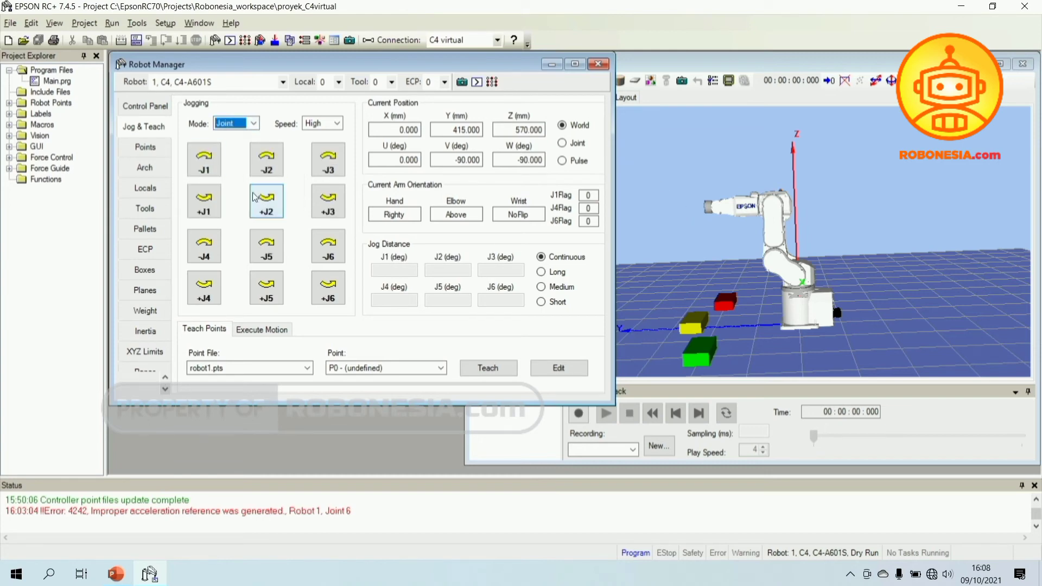
Turn the robot's motors off and close the Robot Manager.
left_click(149, 108)
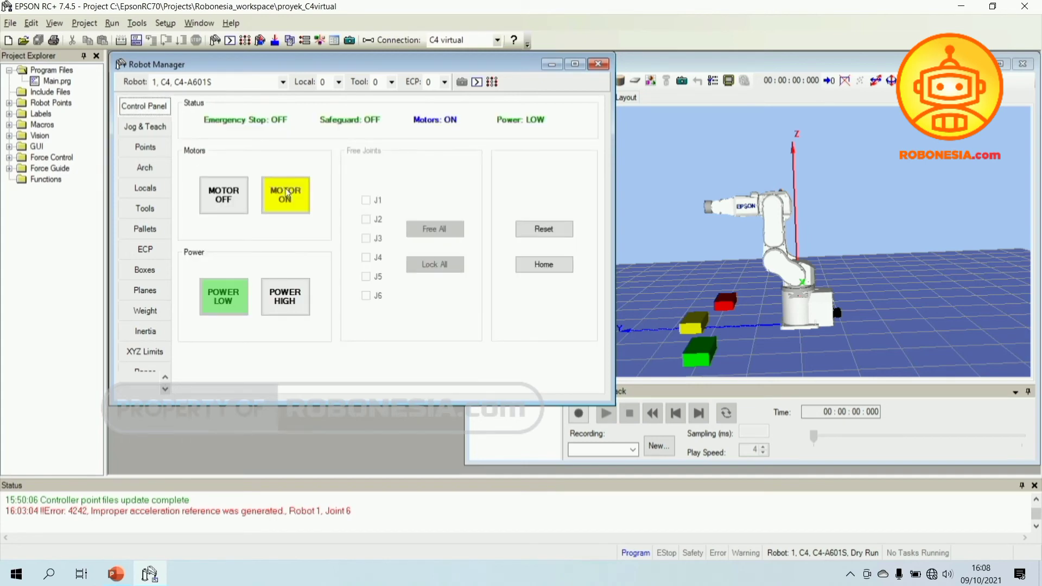
left_click(235, 202)
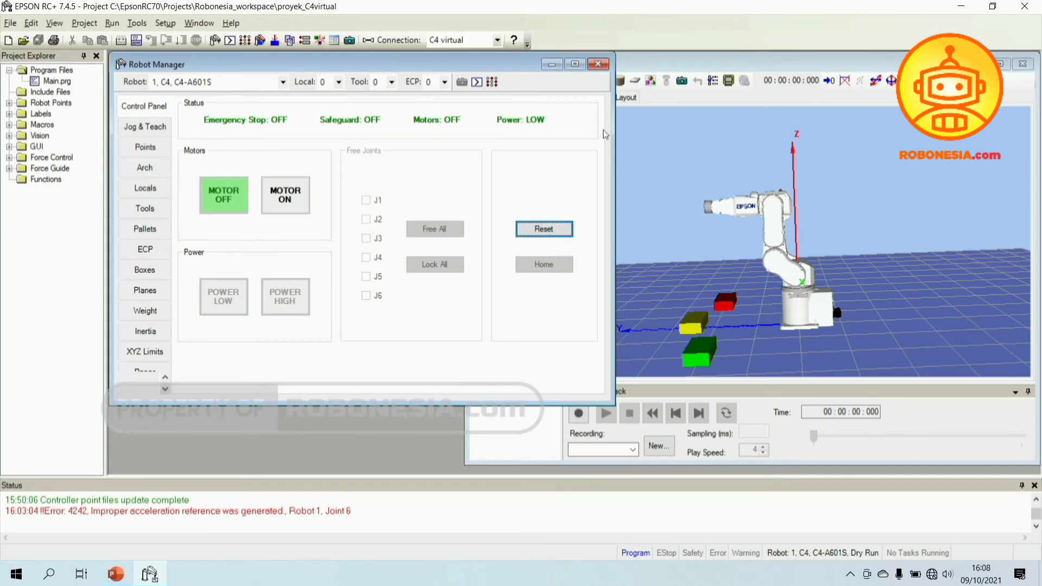
left_click(598, 64)
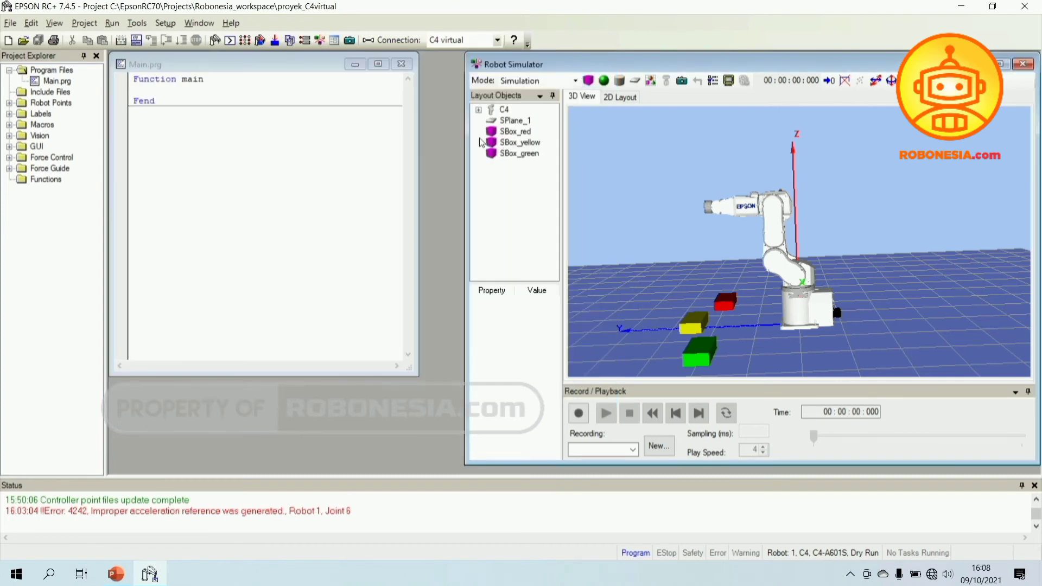
Minimize the Main.prg editor and maximize the Robot Simulator, showing the whole arm and the boxes in the 3D view.
left_click(355, 65)
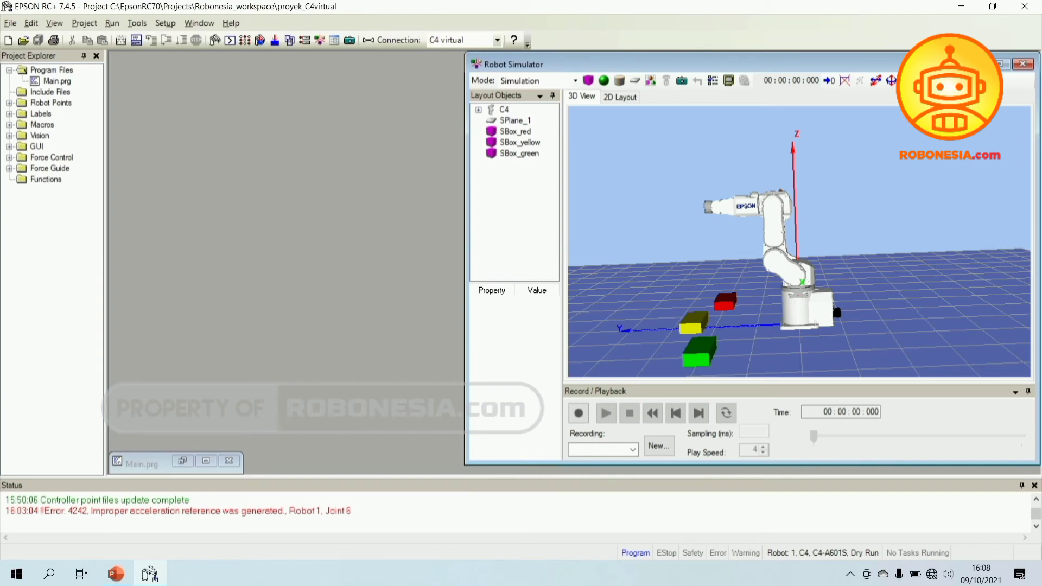
left_click_drag(939, 64, 796, 63)
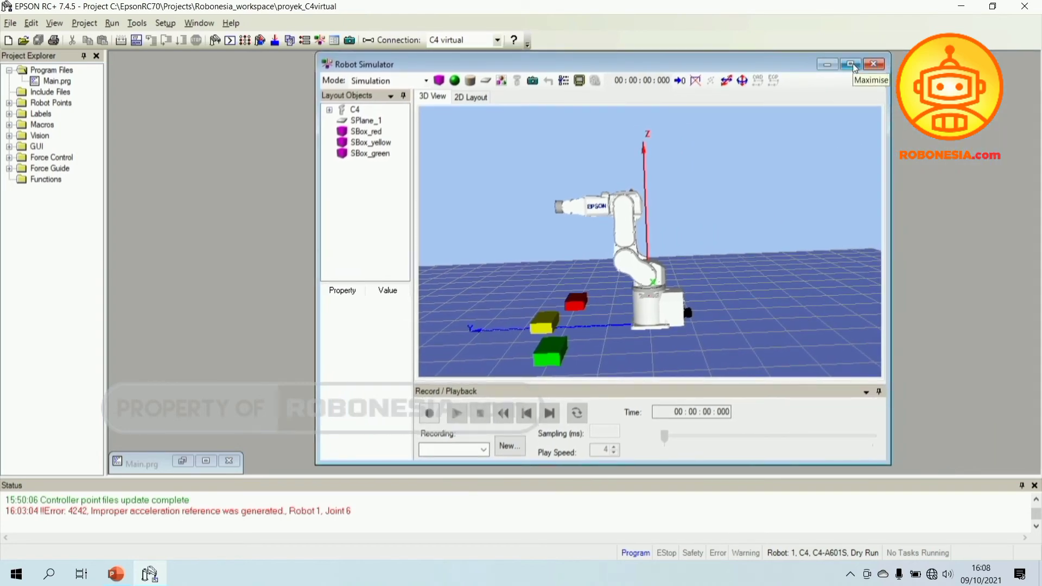
left_click(851, 65)
left_click_drag(673, 218, 611, 343)
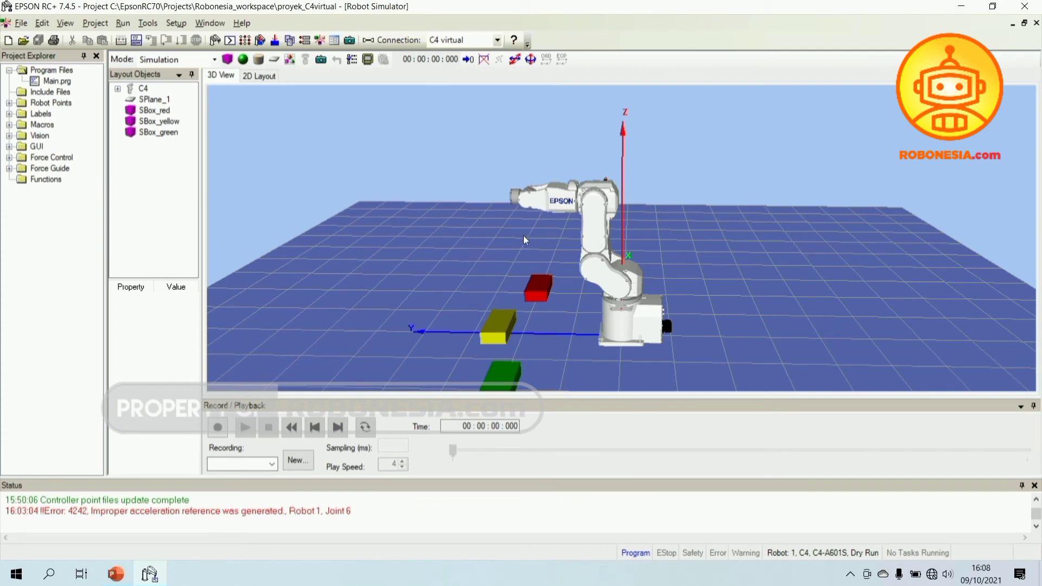
Enable direct joint jogging in the simulator's 3D view, select the C4 robot and turn its end flange.
left_click(532, 60)
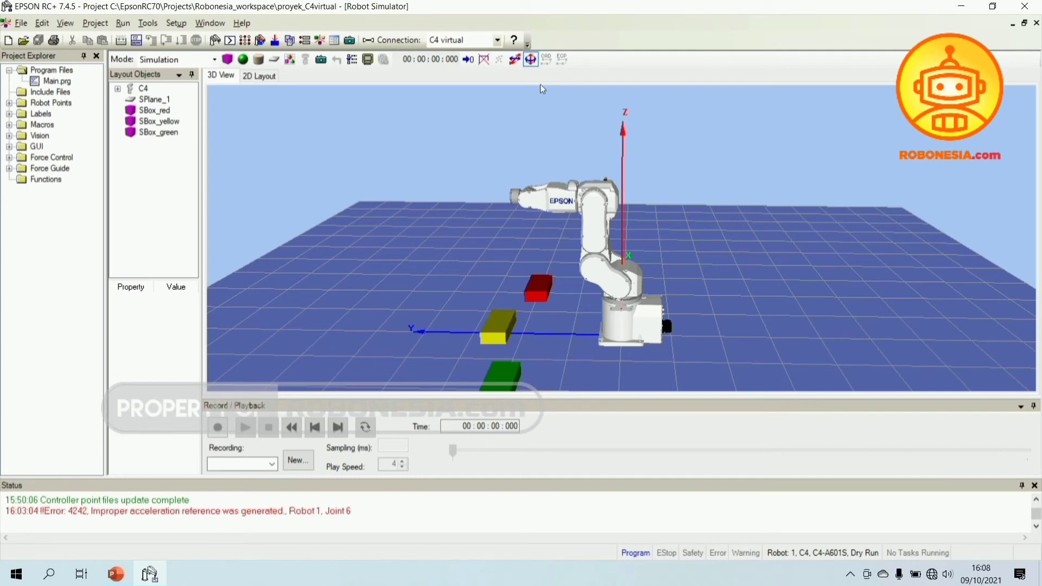
left_click(592, 206)
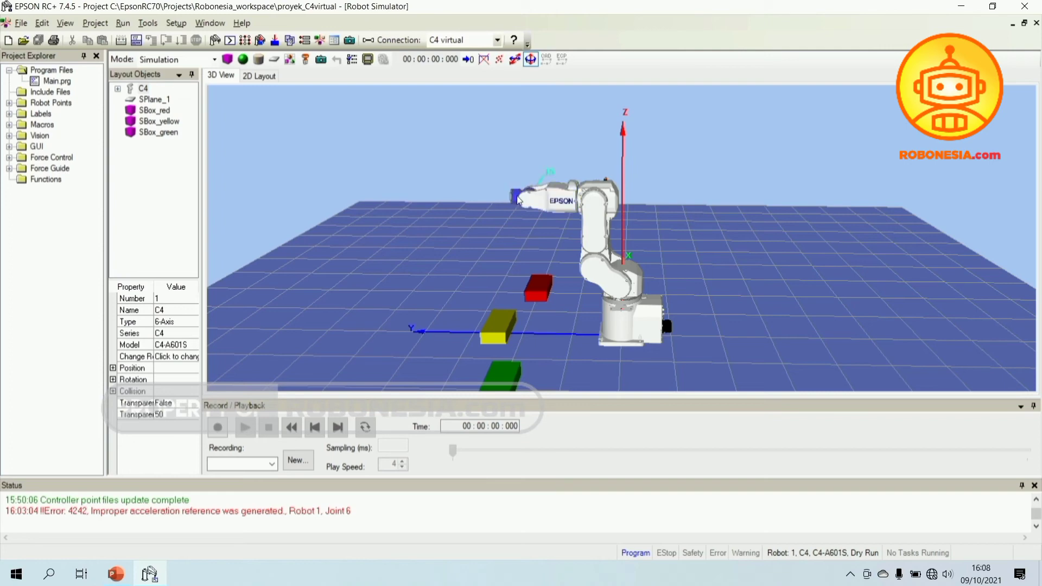
mouse_move(516, 198)
left_mouse_down()
mouse_move(488, 220)
mouse_move(535, 247)
mouse_move(581, 204)
mouse_move(498, 213)
mouse_move(515, 204)
left_mouse_up()
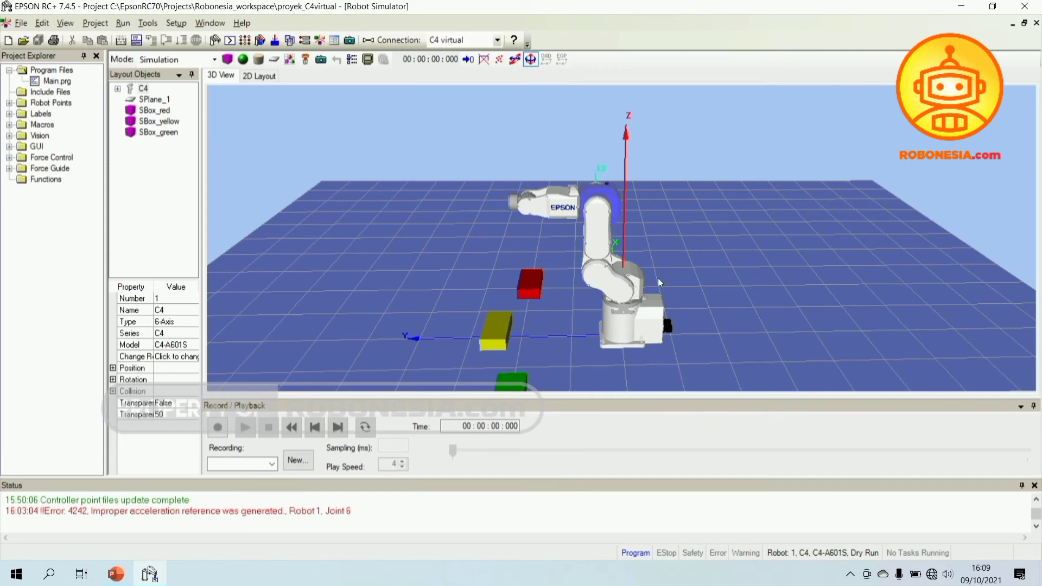
Rotate the arm back and forth about joint J1 directly in the 3D view.
left_click_drag(624, 348, 721, 285)
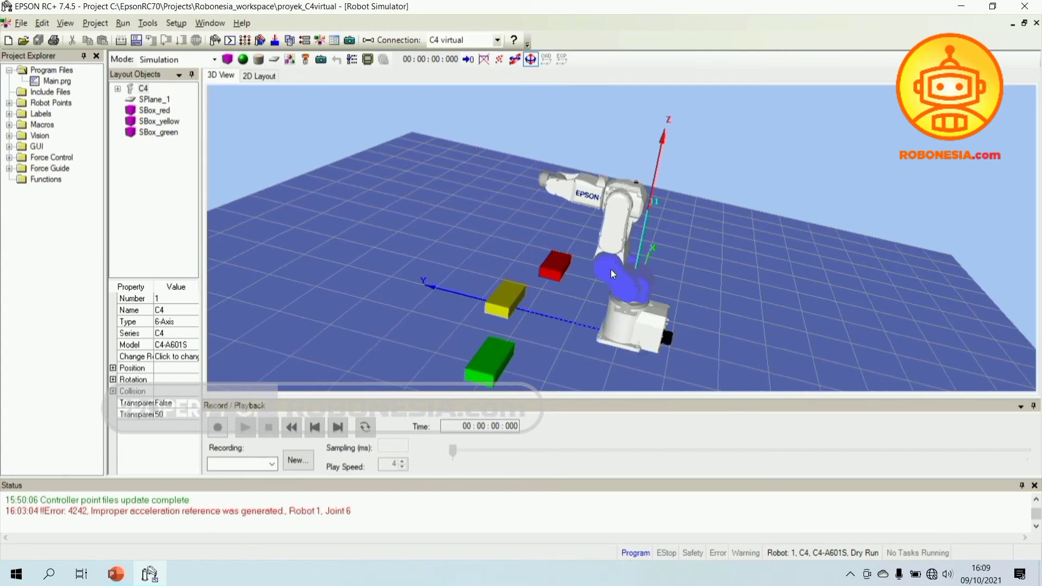
left_click_drag(611, 269, 635, 294)
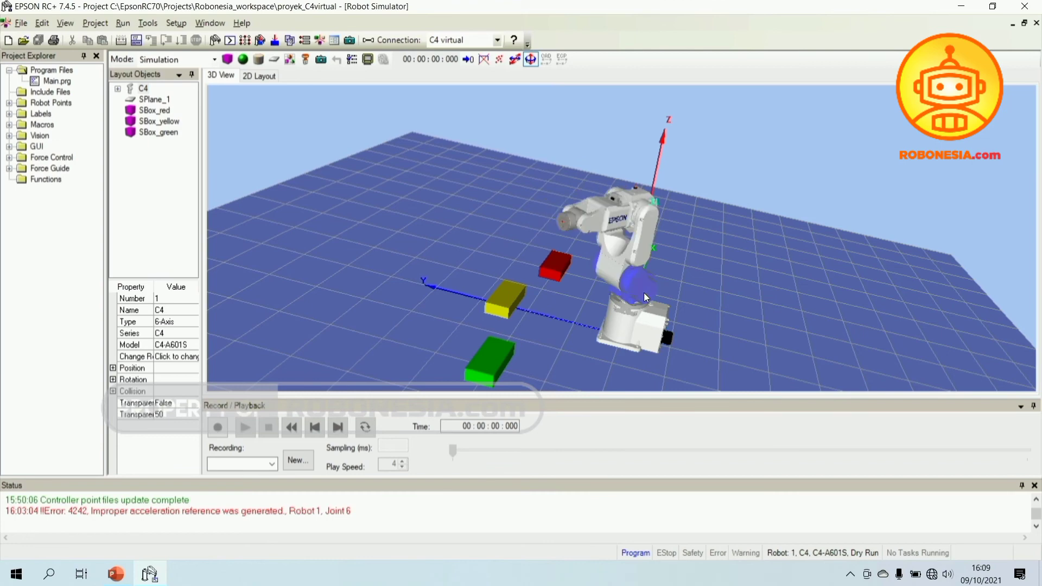
mouse_move(644, 292)
left_mouse_down()
mouse_move(607, 278)
mouse_move(588, 252)
mouse_move(630, 285)
mouse_move(603, 282)
mouse_move(636, 293)
left_mouse_up()
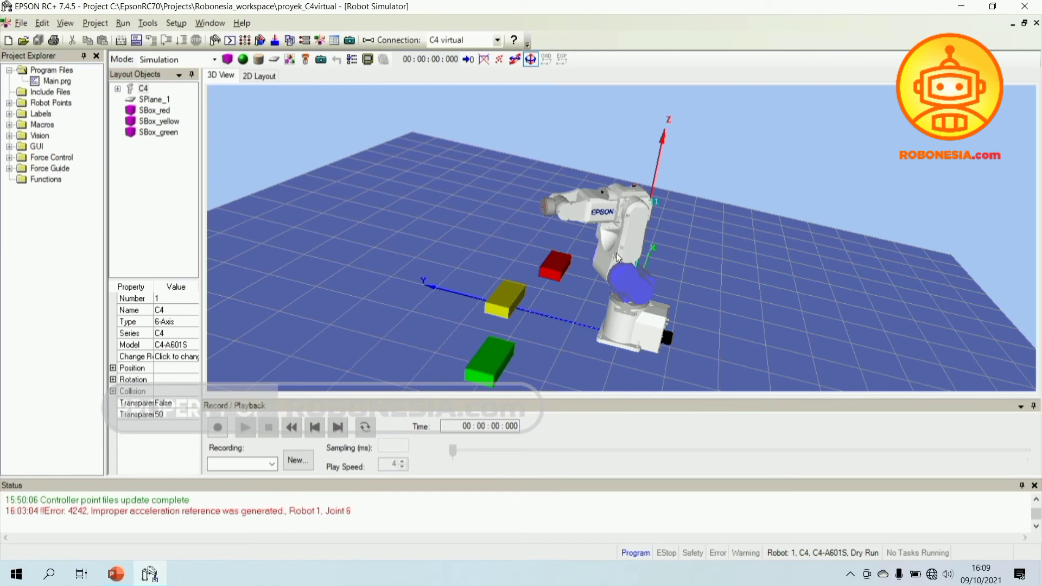
Swing the upper arm forward and down about joint J2 in the 3D view, toward the yellow box.
left_click_drag(617, 253, 619, 253)
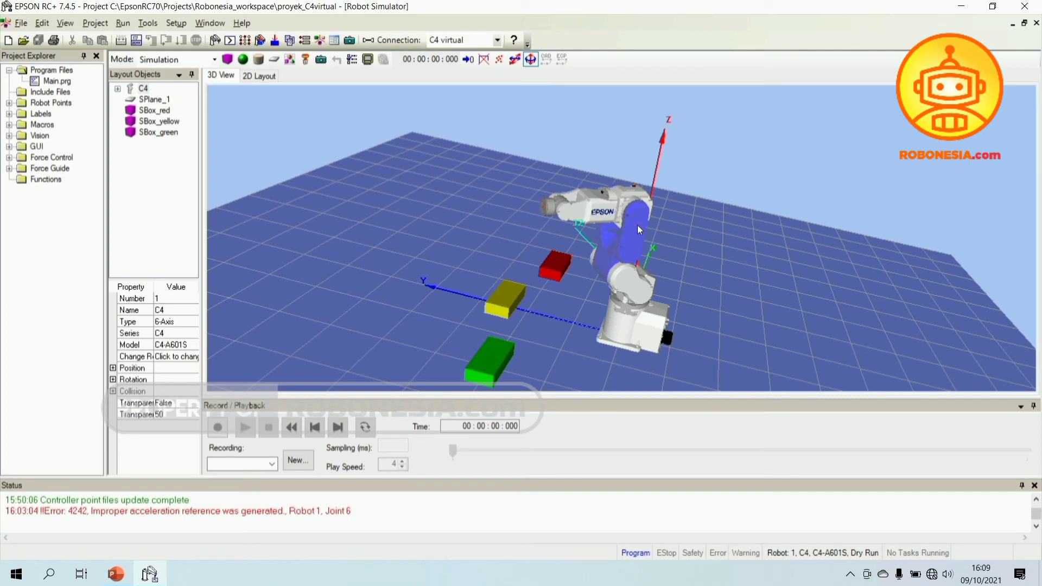
left_click_drag(637, 225, 530, 371)
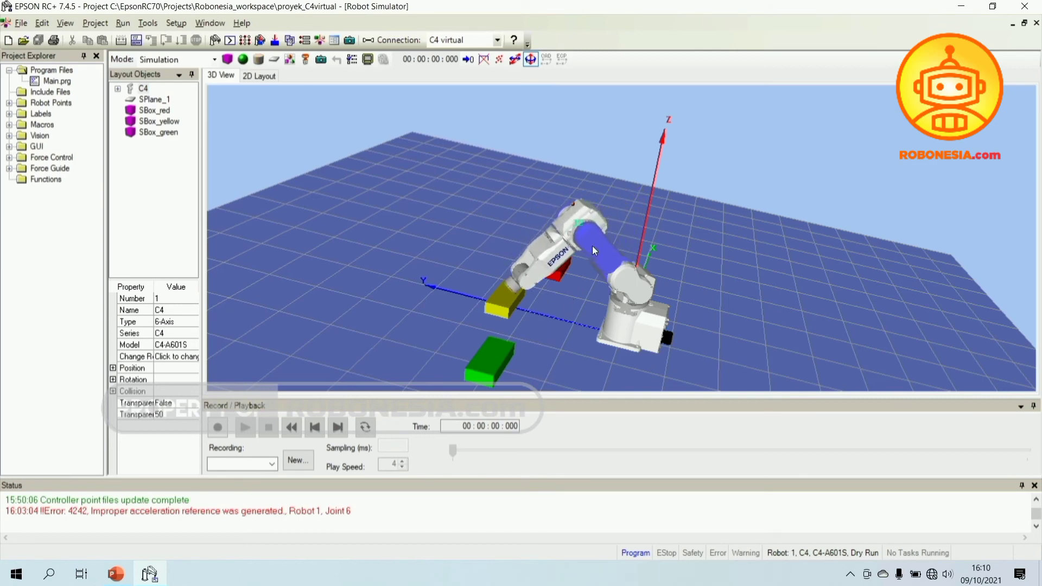
left_click_drag(593, 243, 634, 299)
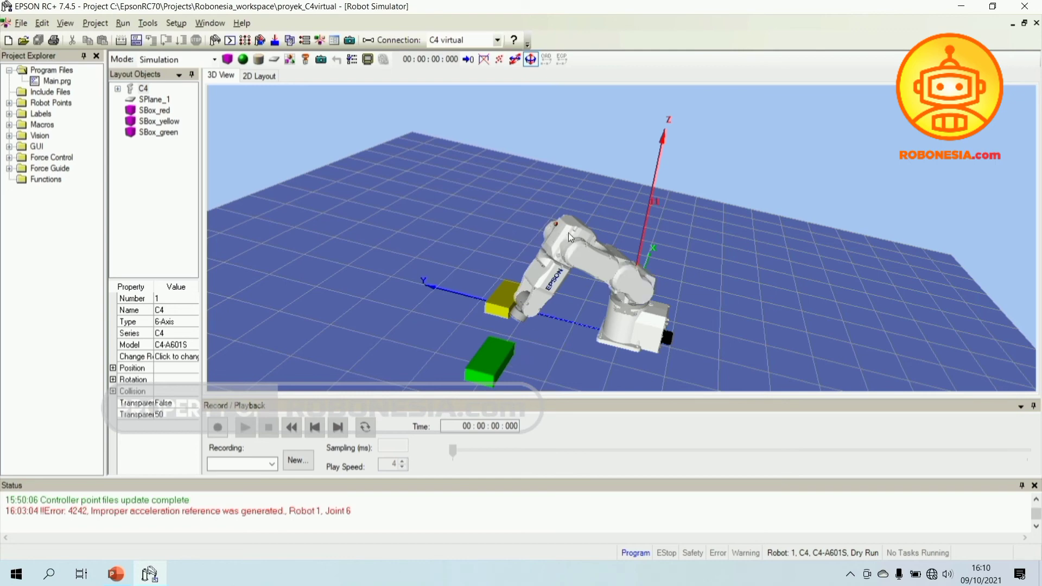
Move the forearm about elbow joint J3 in the 3D view so its wrist end lies over the yellow box.
left_click_drag(559, 243, 564, 236)
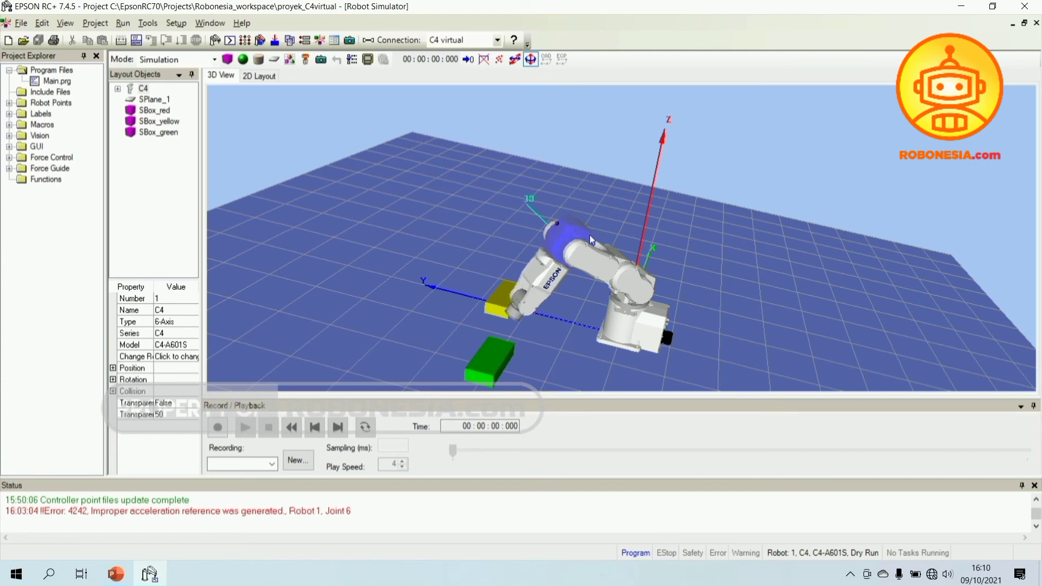
left_click_drag(591, 253, 661, 249)
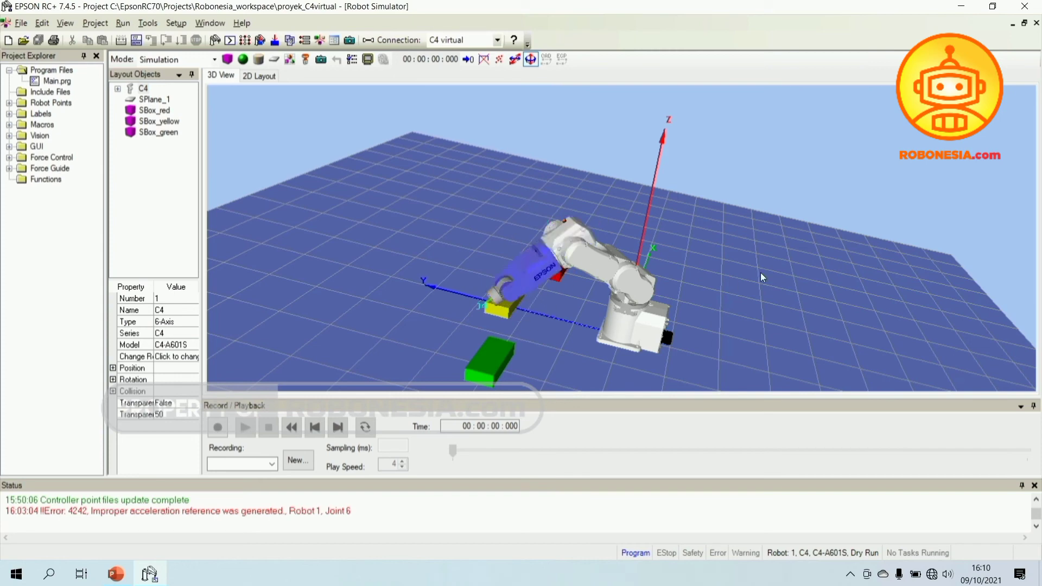
Rotate the arm about joint J1 in the 3D view so it points over the green box.
left_click_drag(760, 273, 557, 281)
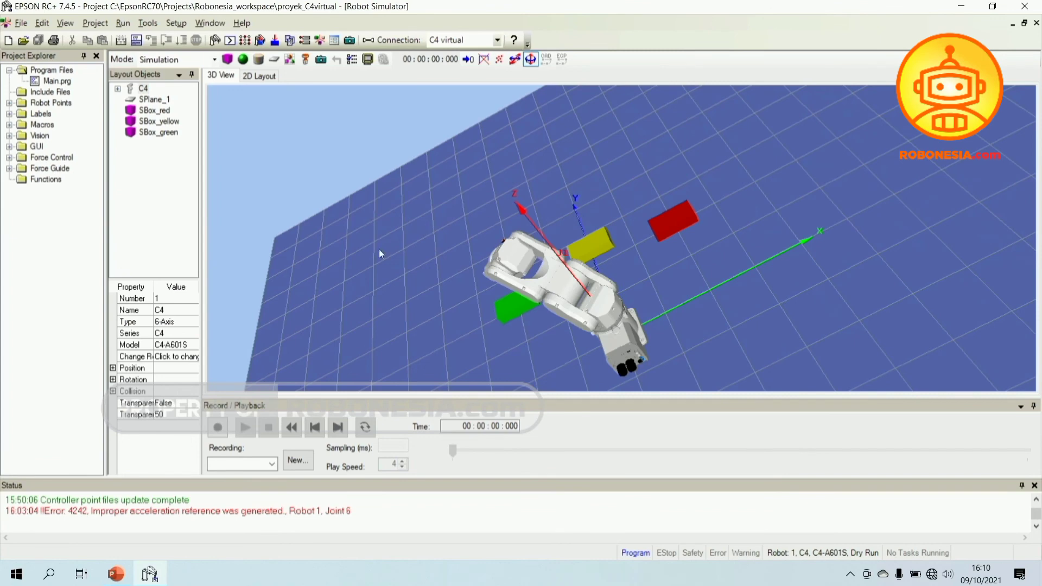
left_click_drag(381, 254, 395, 198)
left_click_drag(725, 233, 629, 324)
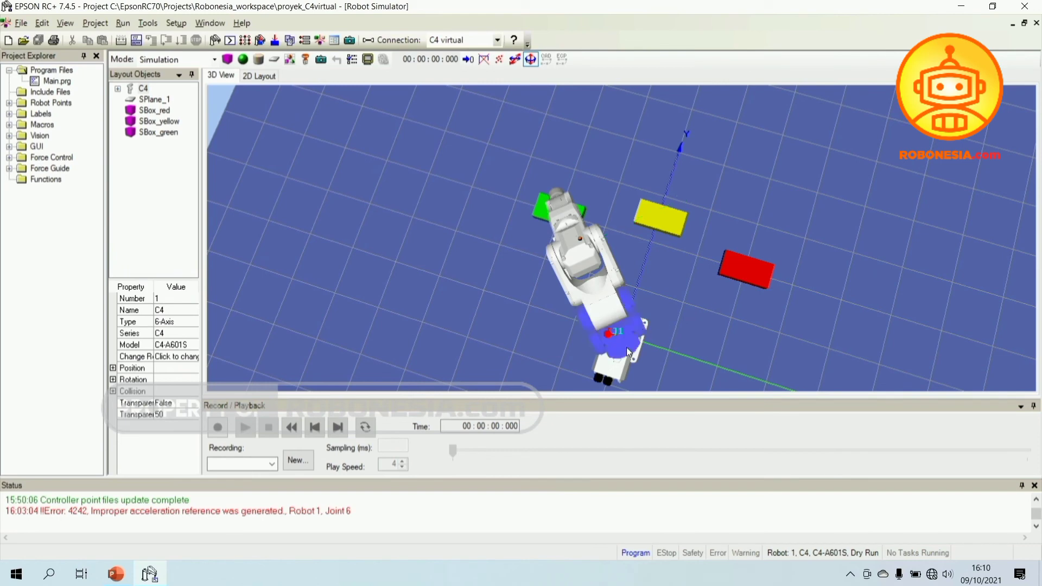
left_click_drag(627, 348, 625, 344)
Swing the upper arm down about joint J2 so the wrist end approaches the green box.
left_click_drag(522, 223, 774, 280)
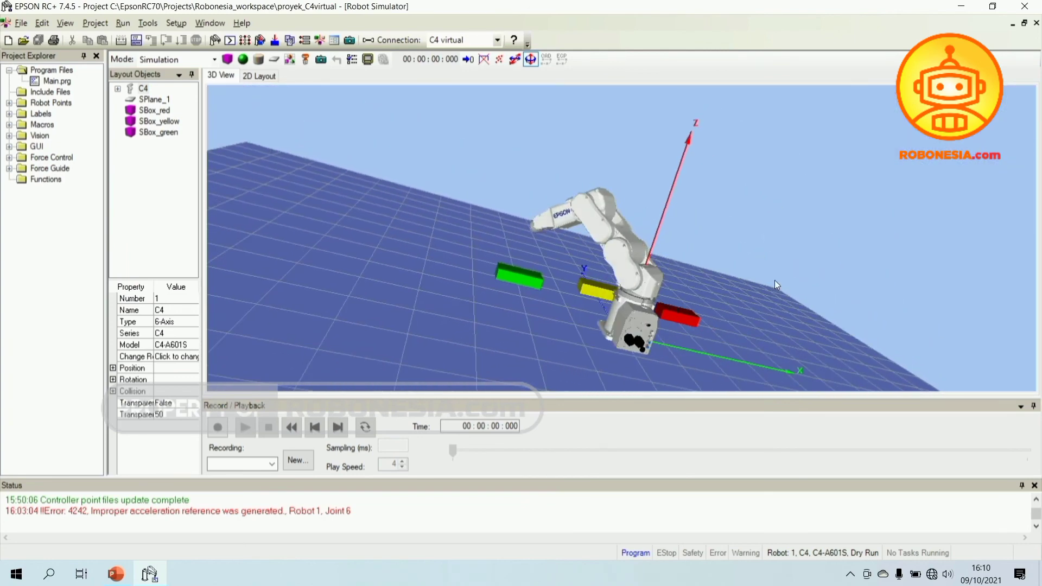
left_click_drag(555, 320, 610, 312)
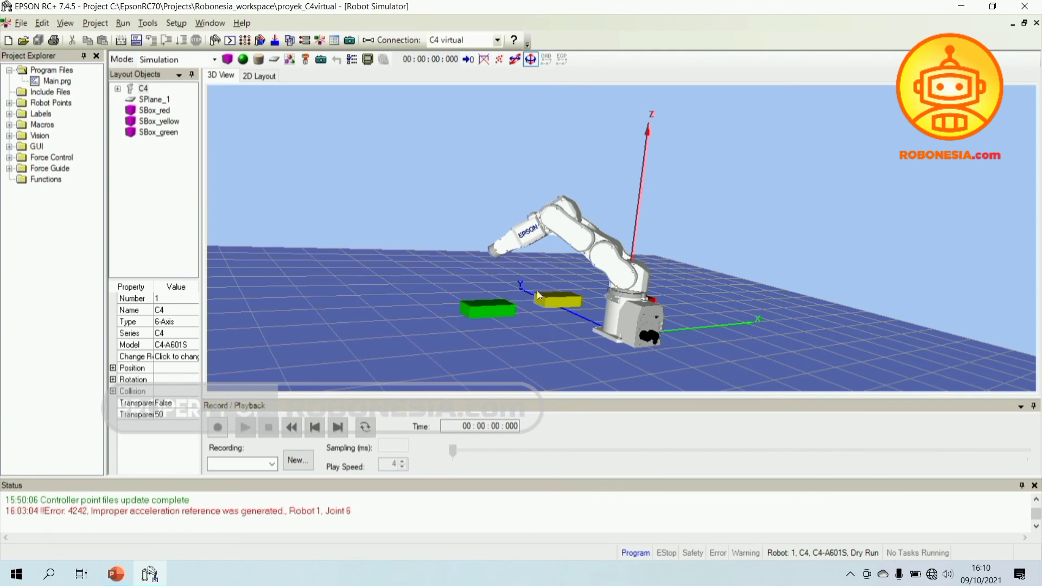
scroll(479, 331, "up", 2)
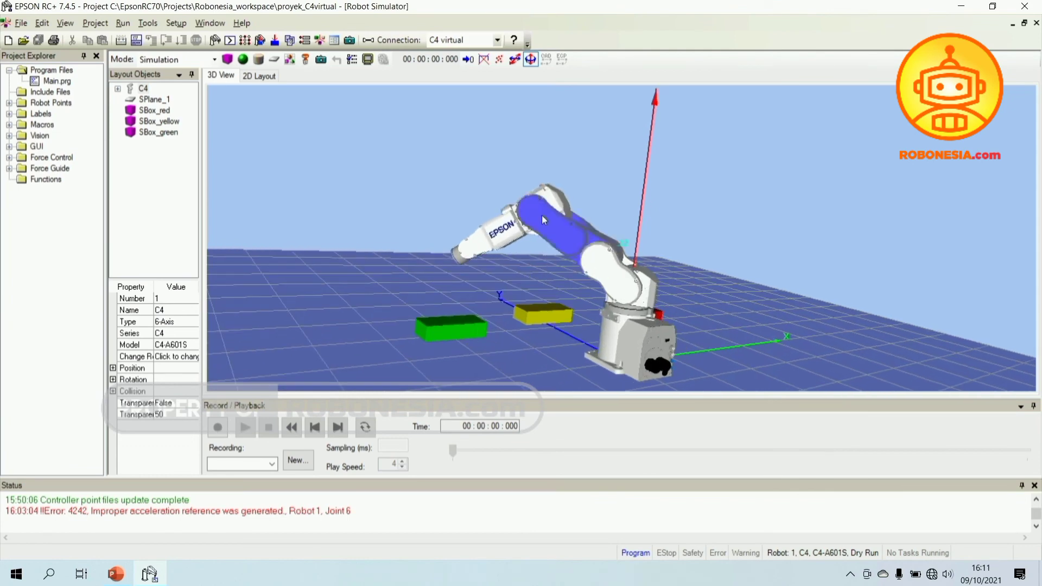
left_click_drag(540, 218, 529, 244)
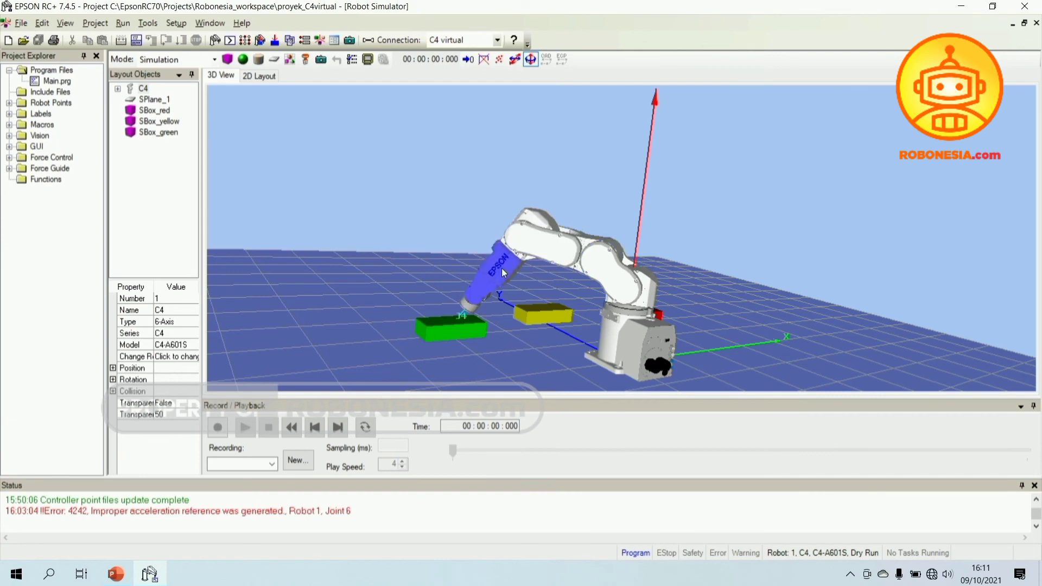
Fine-tune joints J2 and J3 in the 3D view to place the wrist end just above the green box.
scroll(560, 207, "down", 1)
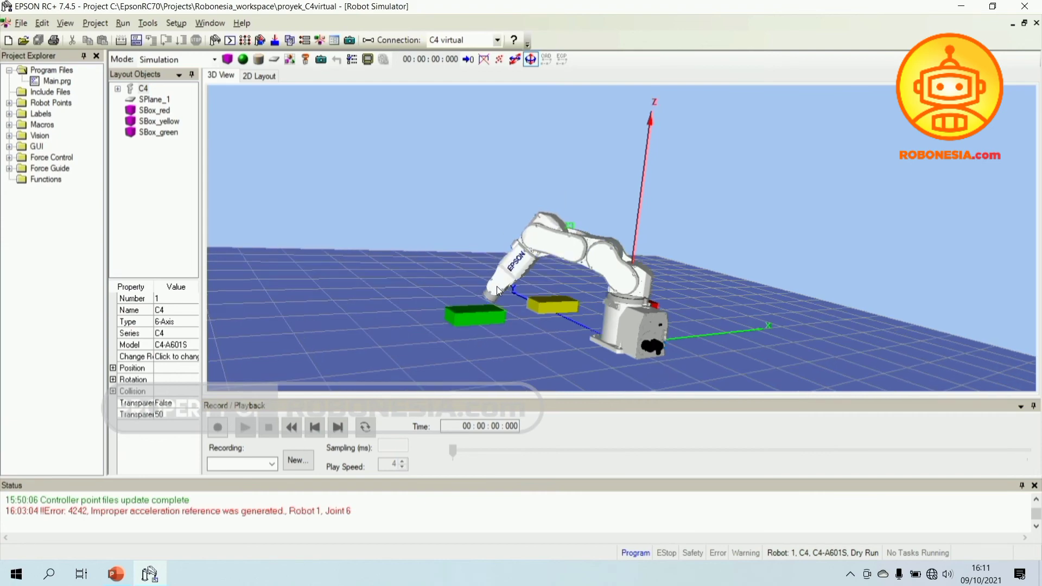
scroll(497, 286, "up", 2)
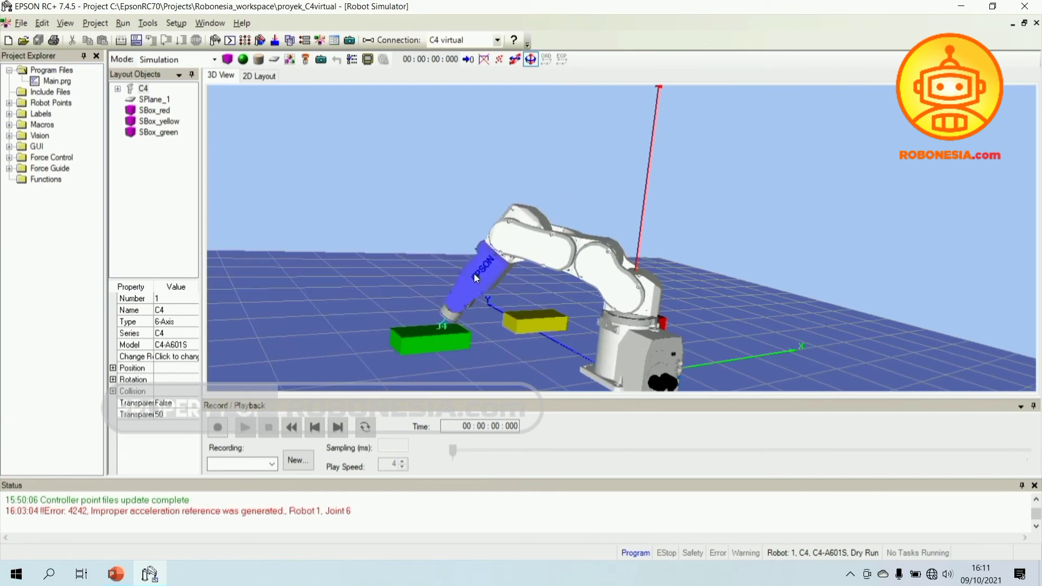
scroll(473, 282, "up", 2)
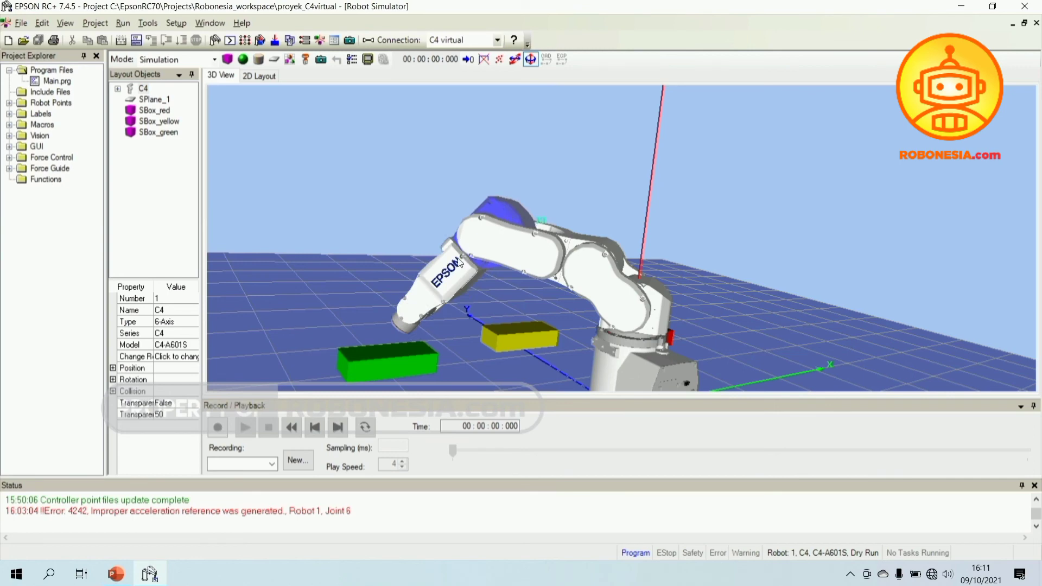
left_click_drag(511, 242, 509, 246)
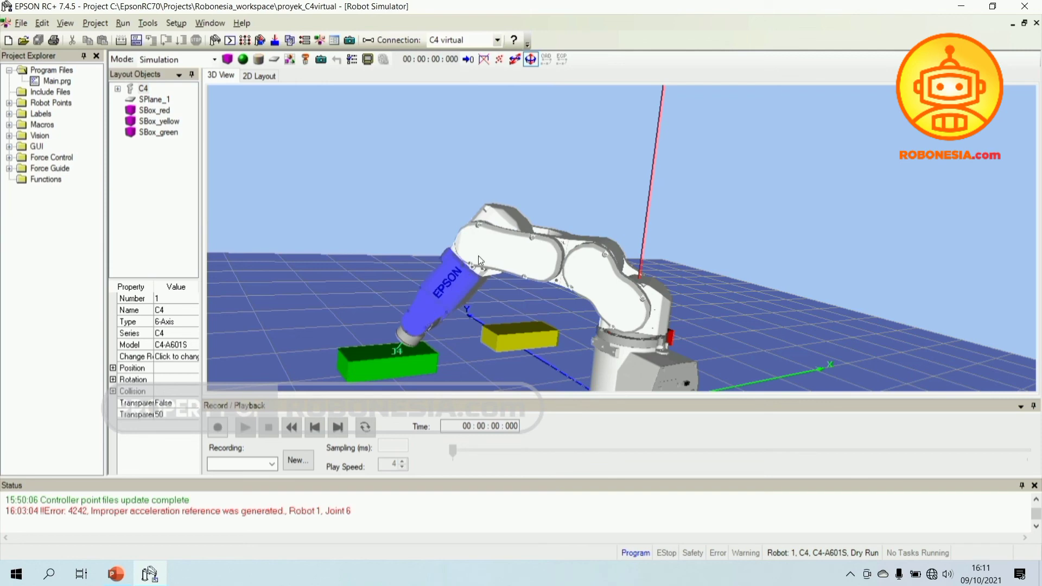
left_click_drag(496, 216, 499, 225)
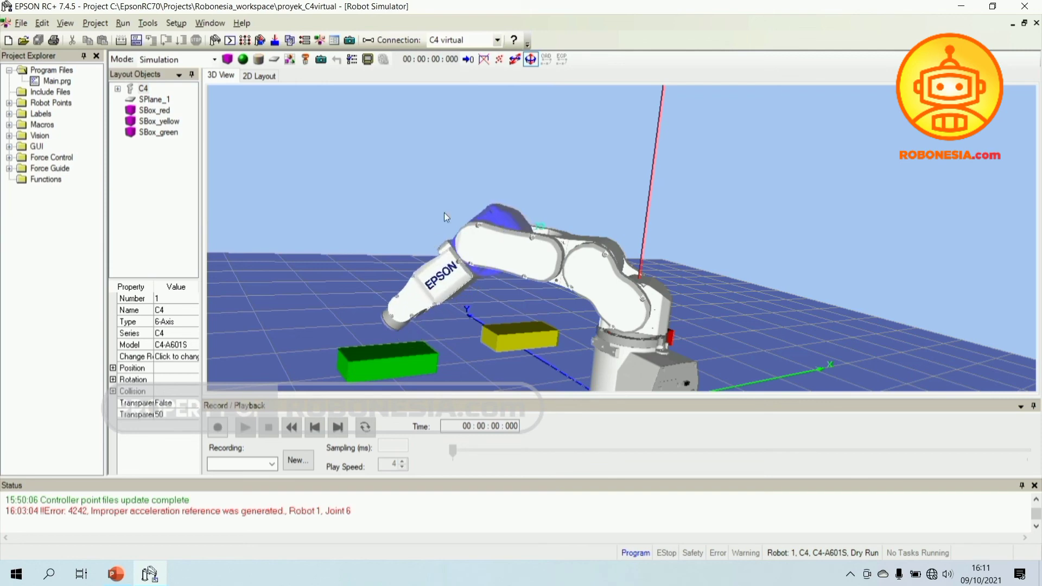
Tilt the wrist about joint J5 so the end flange points down toward the green box.
right_click_drag(444, 213, 551, 189)
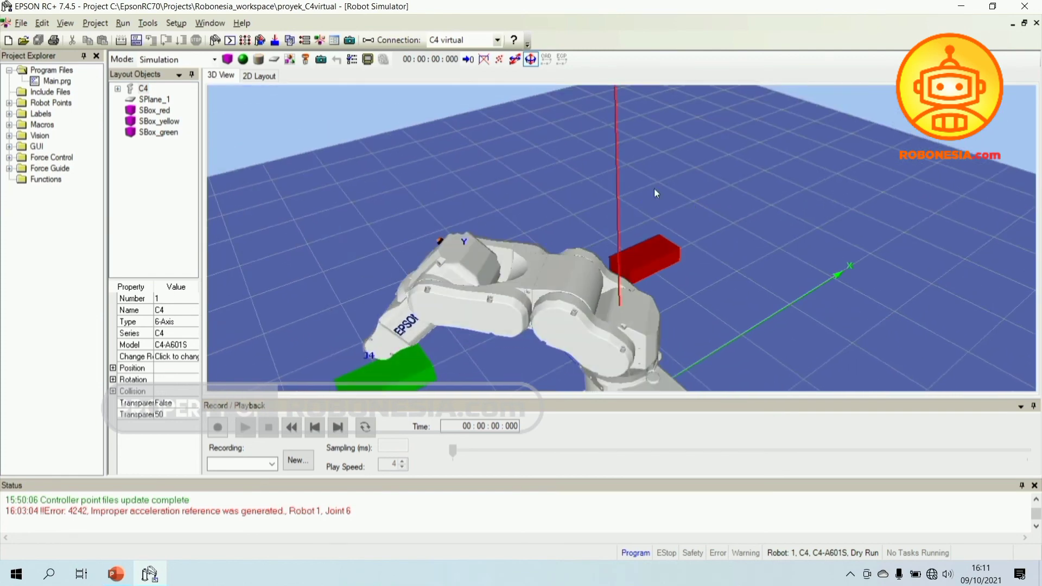
scroll(523, 288, "down", 5)
right_click_drag(603, 285, 548, 355)
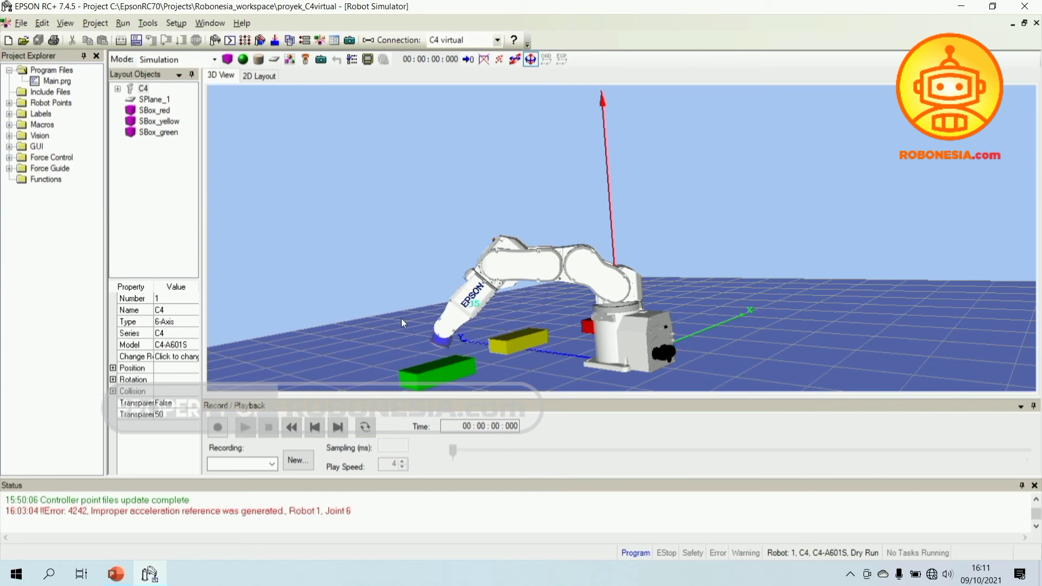
left_click(462, 361)
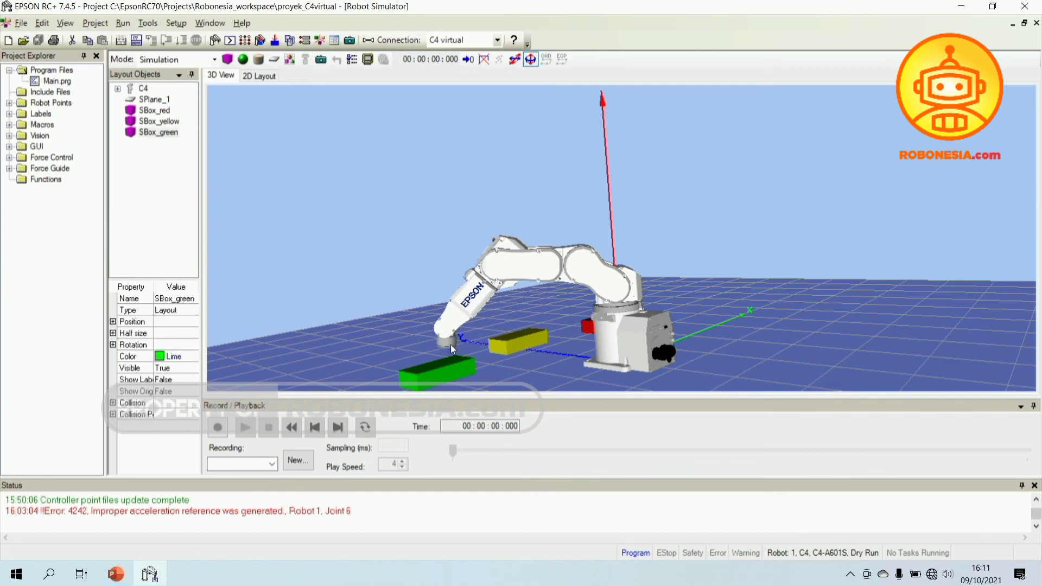
left_click(453, 348)
Adjust elbow joint J3 and lower the upper arm about joint J2 until the arm runs into the green box.
scroll(555, 216, "down", 5)
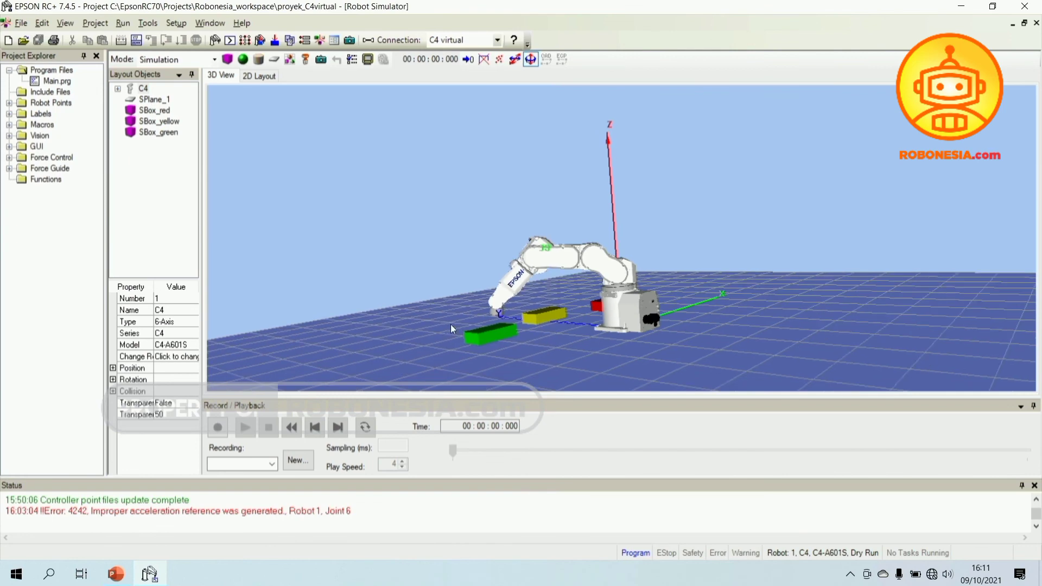
right_click_drag(451, 324, 543, 357)
left_click(882, 240)
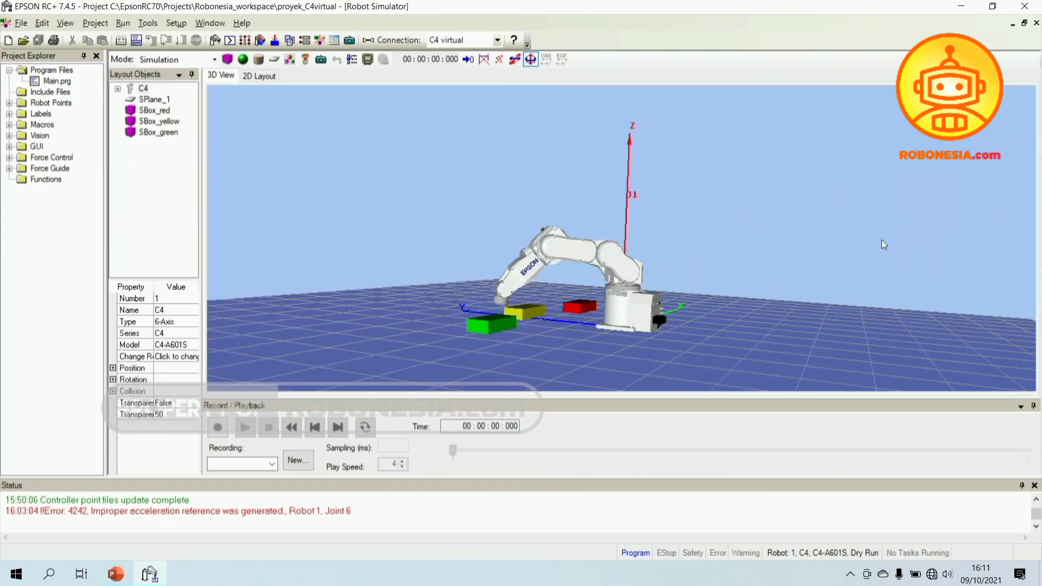
right_click_drag(881, 240, 880, 279)
scroll(467, 311, "up", 3)
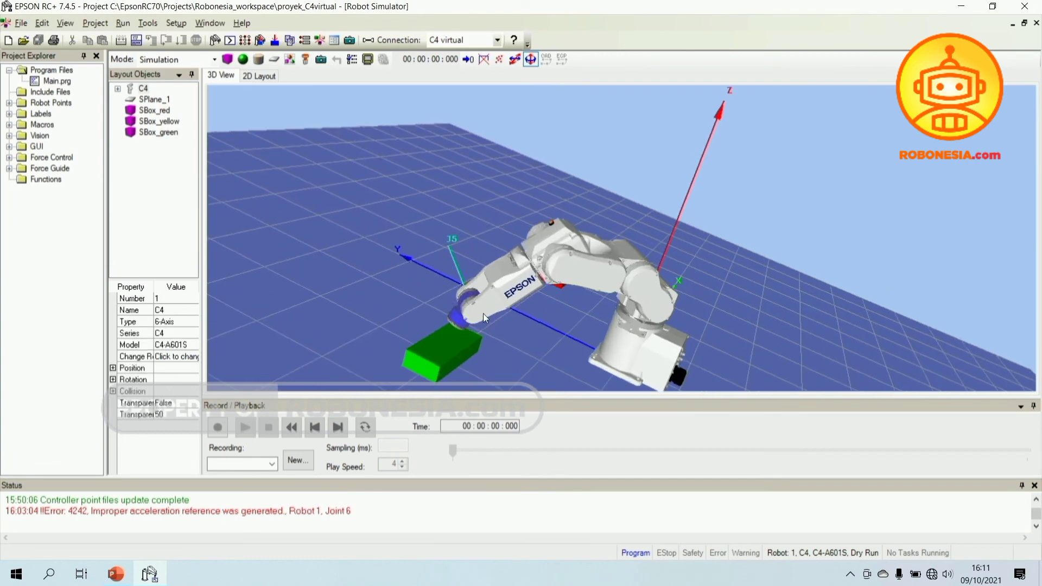
left_click_drag(449, 264, 536, 260)
left_click_drag(434, 306, 347, 348)
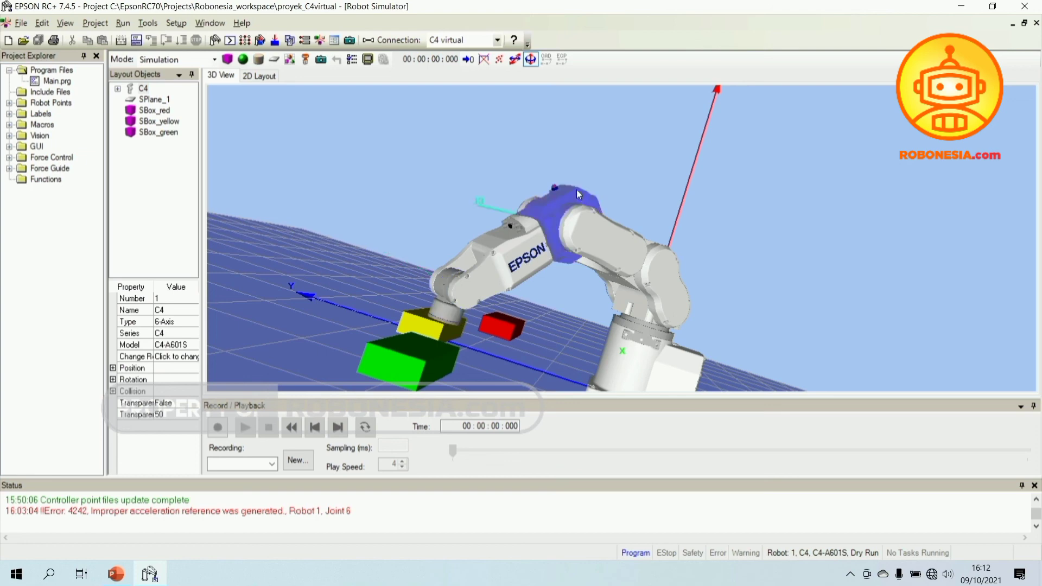
left_click_drag(577, 196, 590, 203)
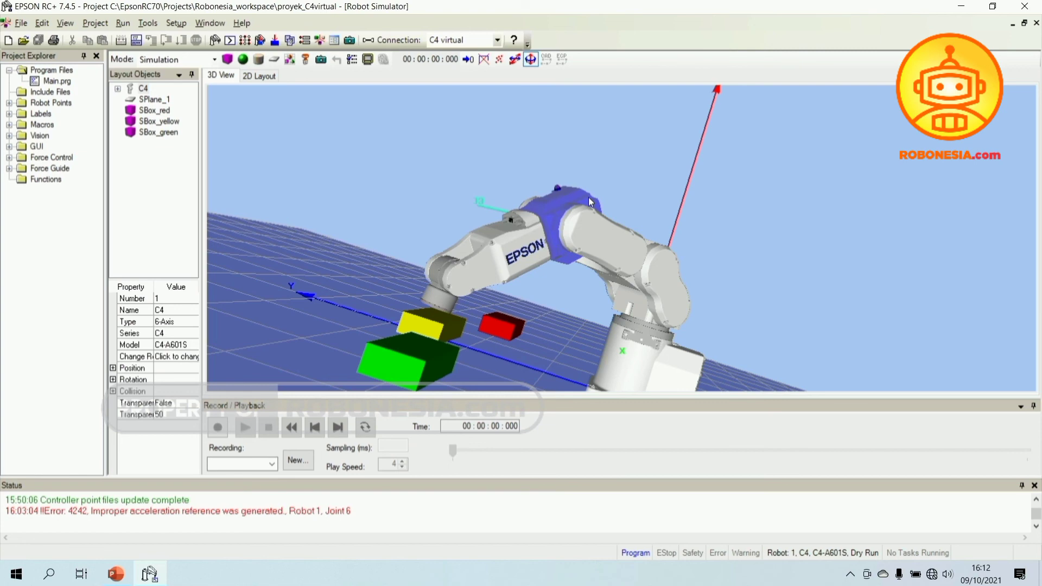
left_click_drag(603, 239, 594, 255)
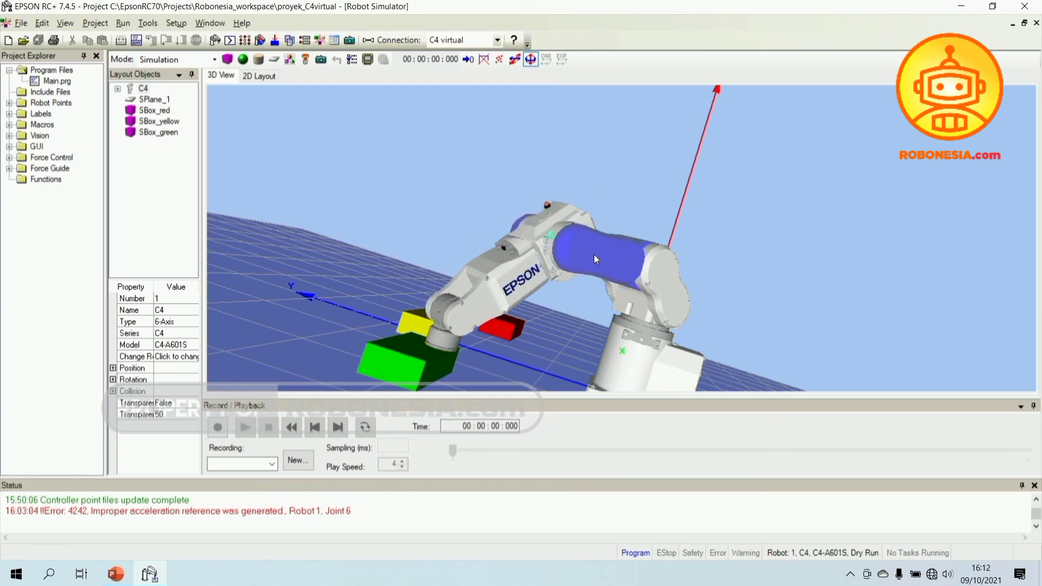
left_click_drag(574, 213, 580, 217)
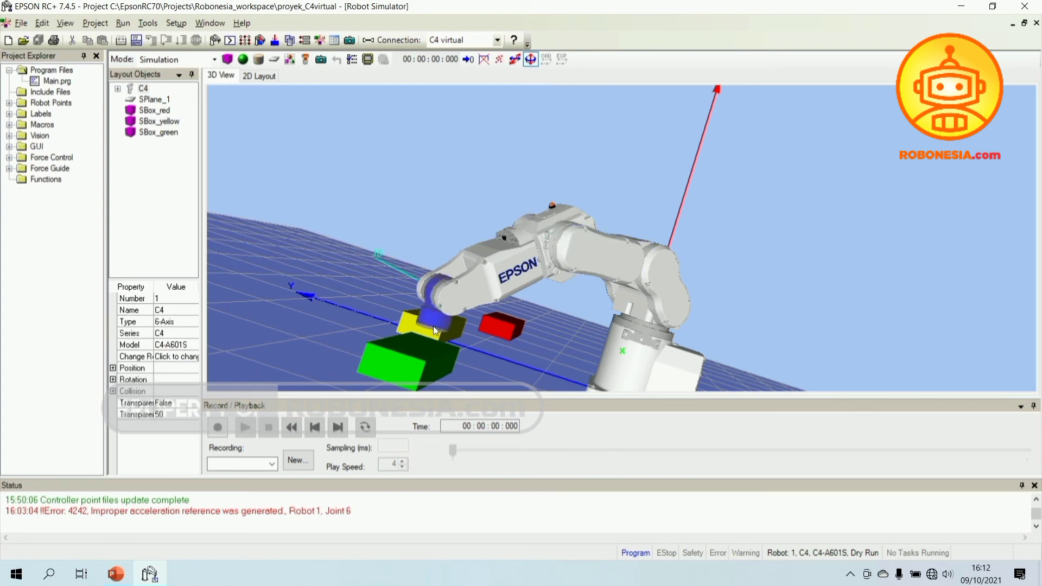
left_click_drag(578, 242, 572, 265)
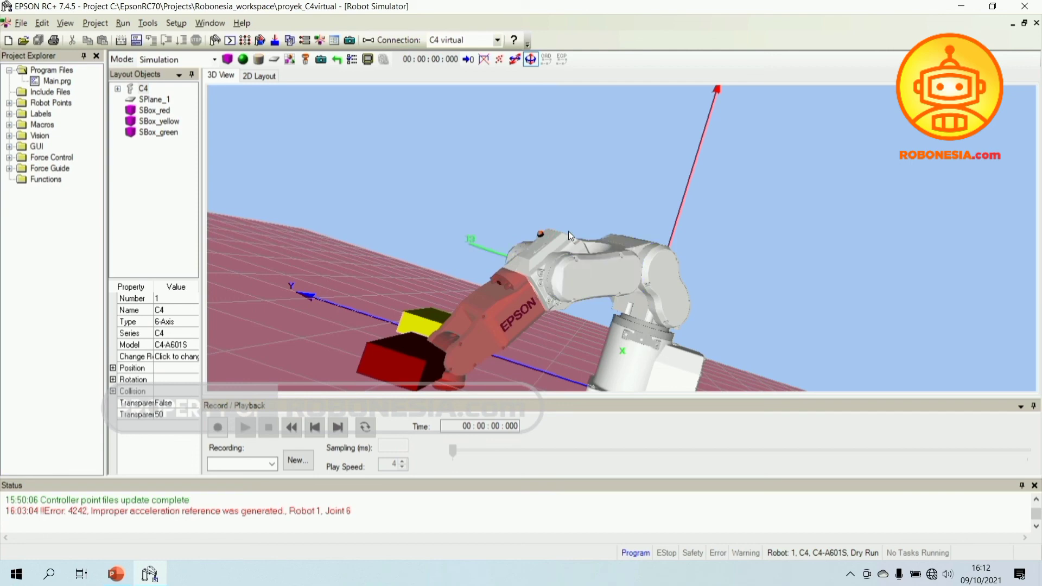
Raise the upper arm about joint J2 clear of the green box and reset the collision.
scroll(500, 206, "down", 3)
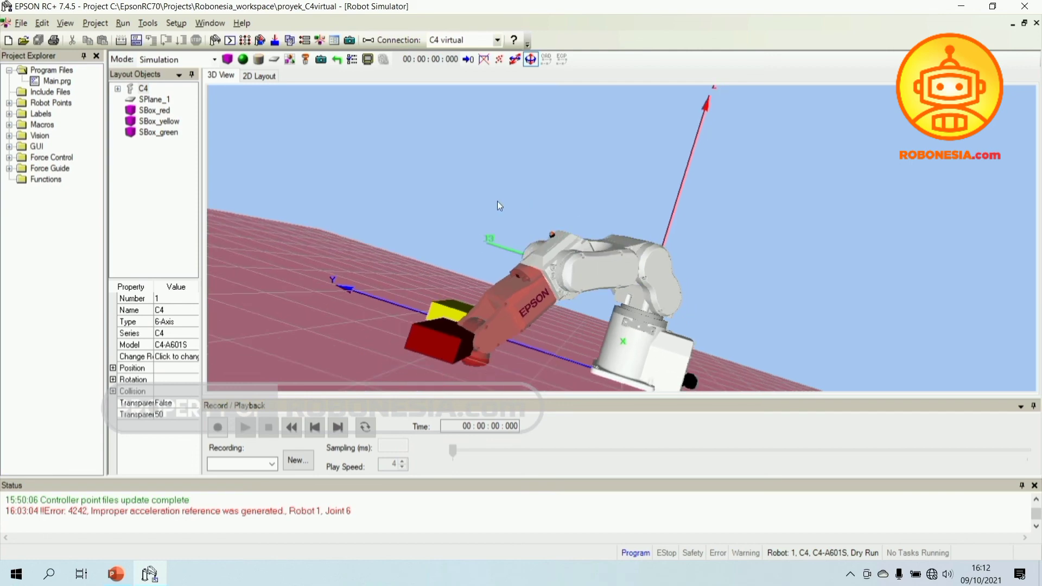
left_click_drag(520, 346, 484, 350)
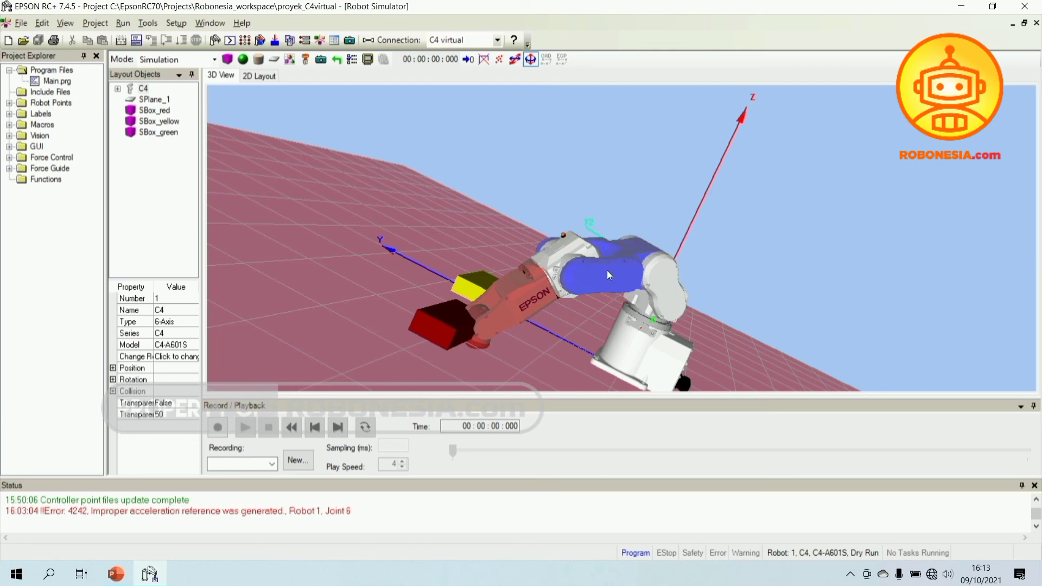
left_click_drag(597, 273, 607, 253)
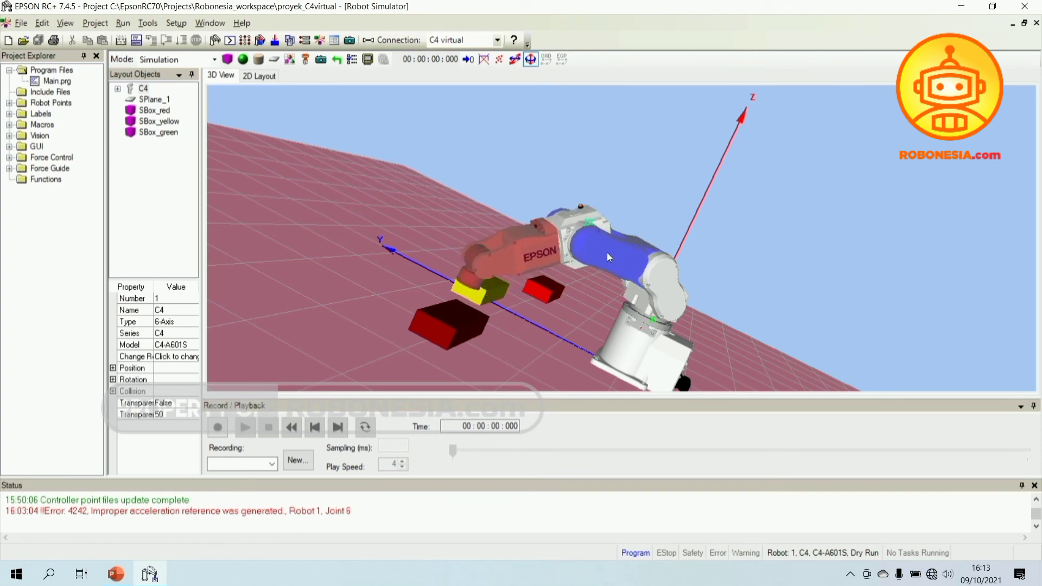
left_click(337, 60)
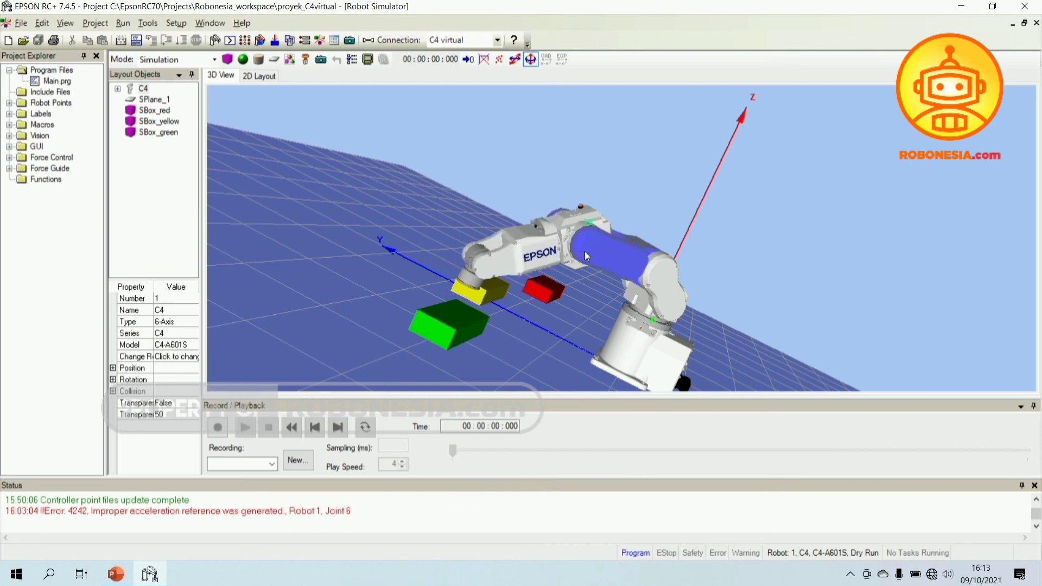
Lower the upper arm slightly about joint J2 to bring the end flange onto the green box's upper face.
left_click_drag(587, 251, 582, 262)
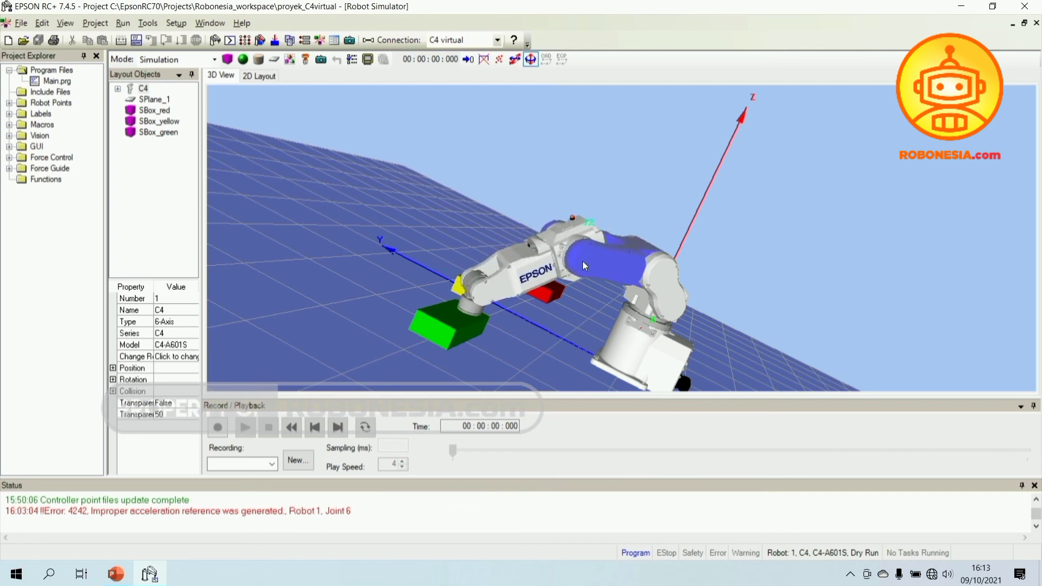
left_click_drag(541, 337, 539, 192)
left_click_drag(768, 213, 745, 297)
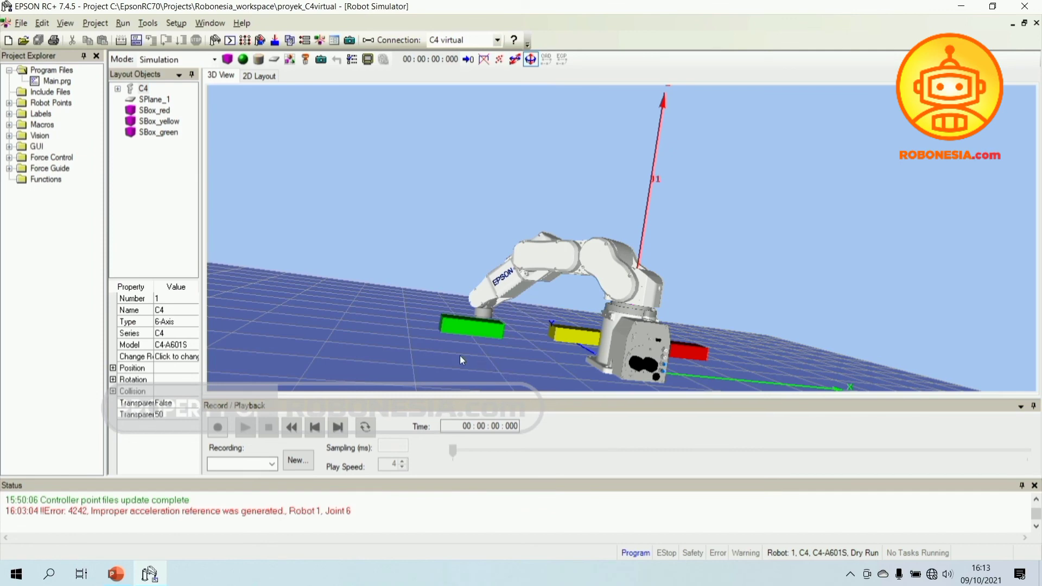
Examine the end flange's position on the green box from several viewing angles and distances.
left_click_drag(460, 356, 599, 327)
left_click(719, 299)
left_click_drag(793, 296, 699, 235)
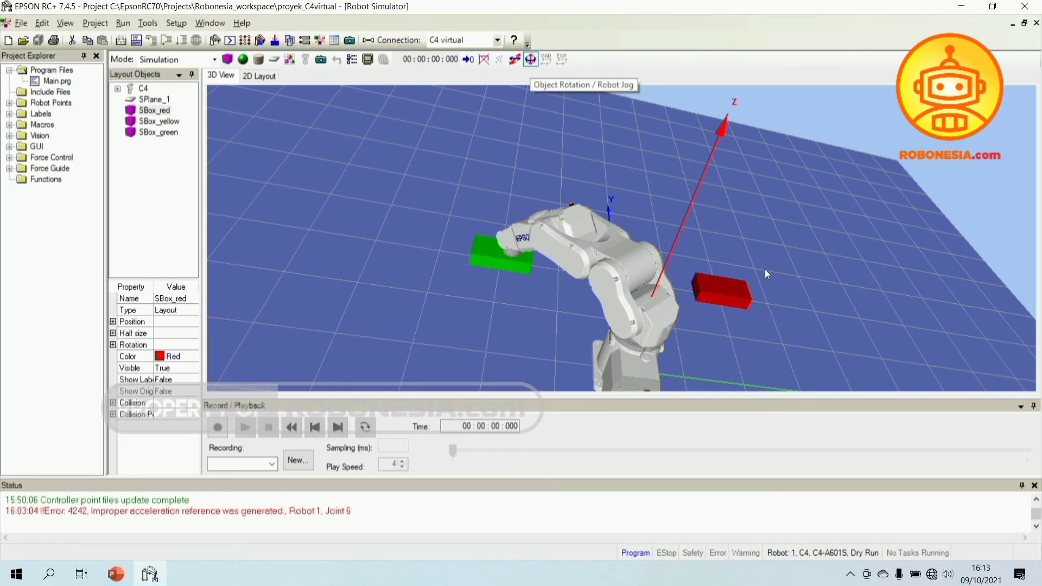
scroll(765, 269, "down", 5)
scroll(744, 227, "down", 3)
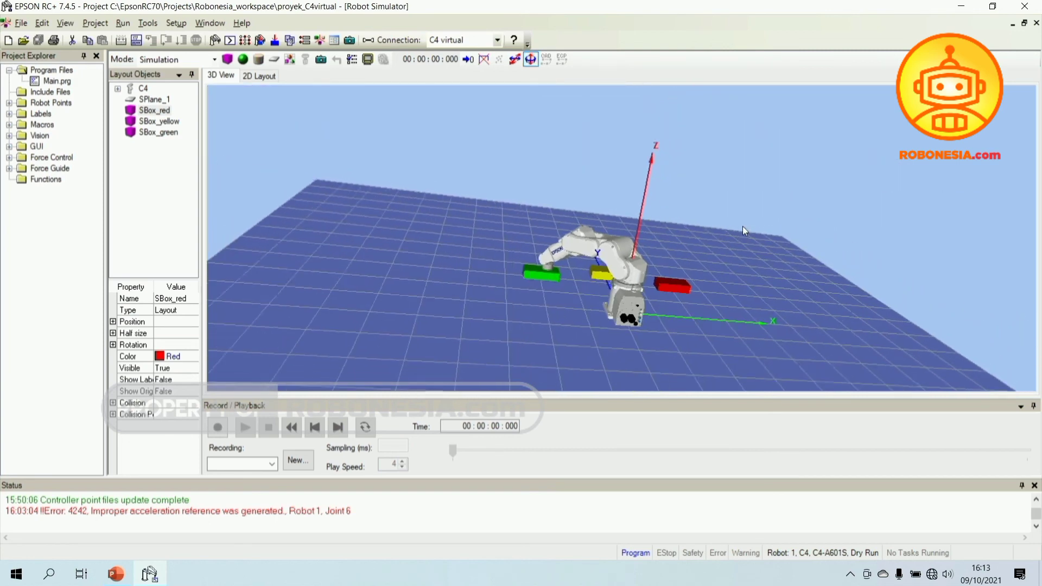
scroll(742, 226, "down", 3)
left_click_drag(685, 335, 619, 323)
left_click_drag(439, 280, 507, 354)
scroll(521, 351, "up", 5)
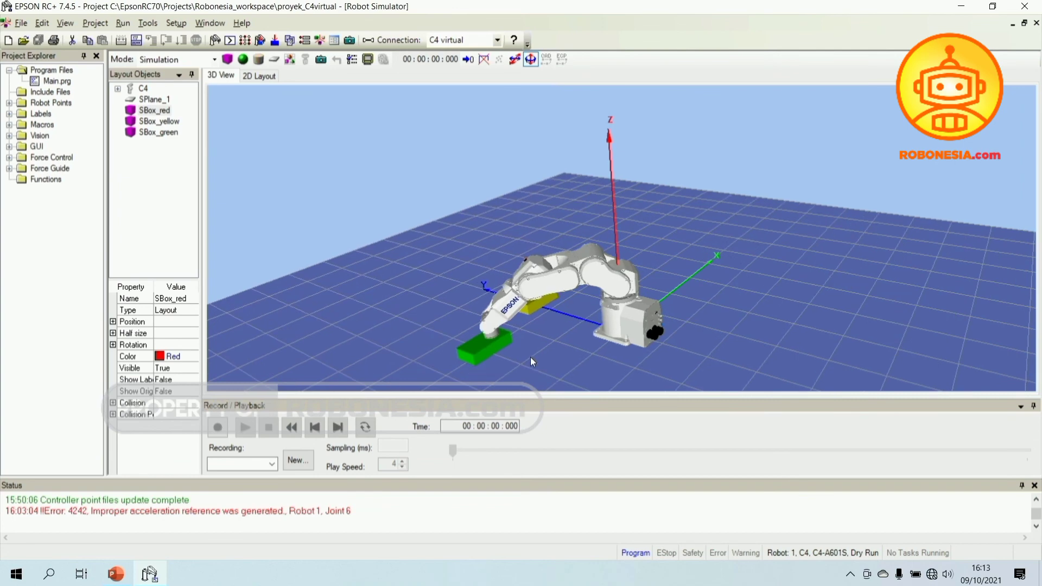